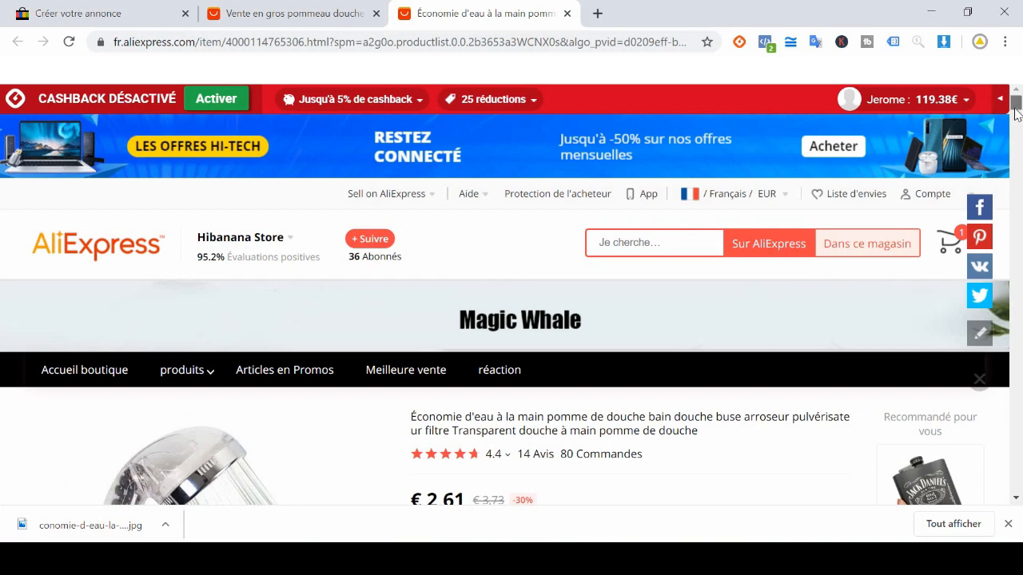
Review the Hibanana Store shower head listing on AliExpress, checking its price, positive seller feedback and product rating.
scroll(1016, 112, "down", 4)
scroll(1016, 113, "up", 1)
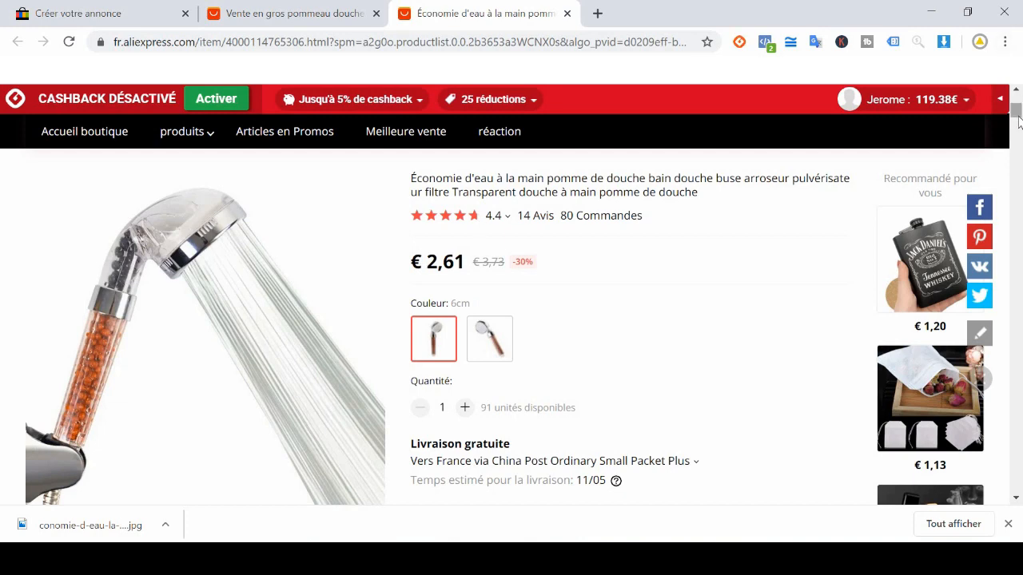
scroll(1018, 116, "up", 3)
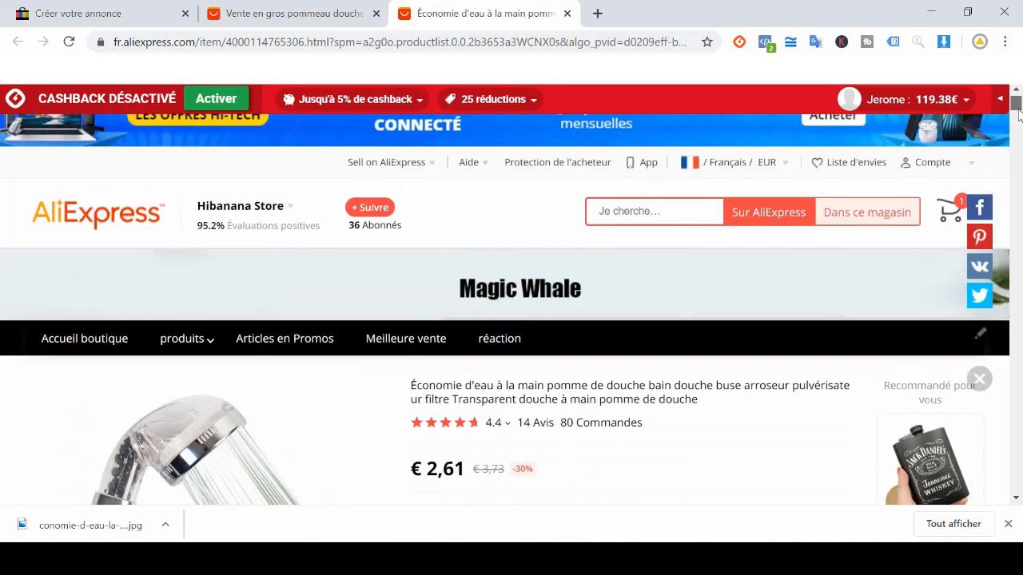
mouse_move(201, 226)
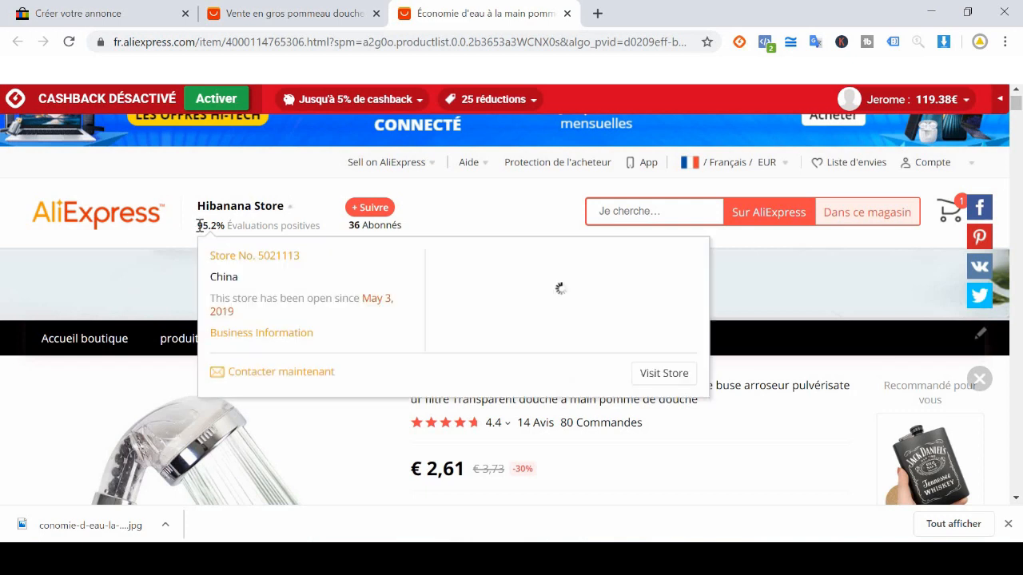
left_click_drag(199, 227, 224, 226)
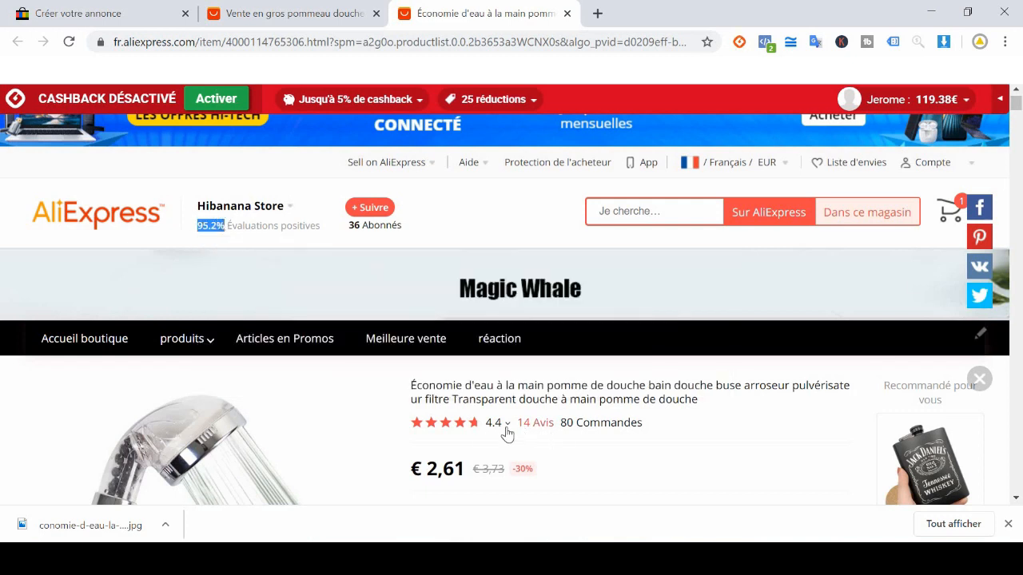
mouse_move(502, 434)
mouse_move(1018, 104)
left_mouse_down()
mouse_move(1020, 115)
mouse_move(1014, 99)
left_mouse_up()
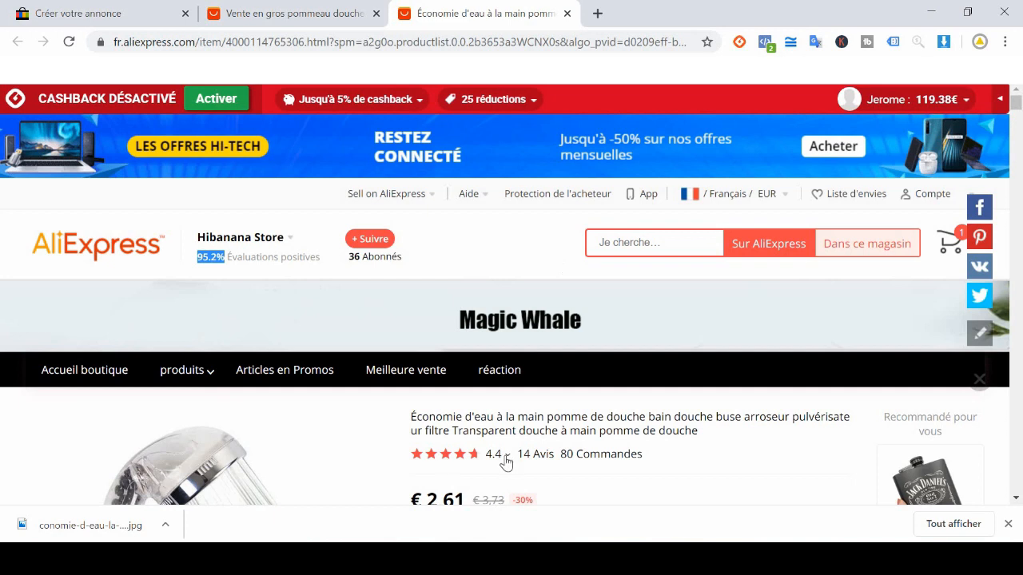
Search all of AliExpress for "POMMEAU DE DOUCHE".
left_click(651, 250)
type("POMMEAU DE DOUCJE")
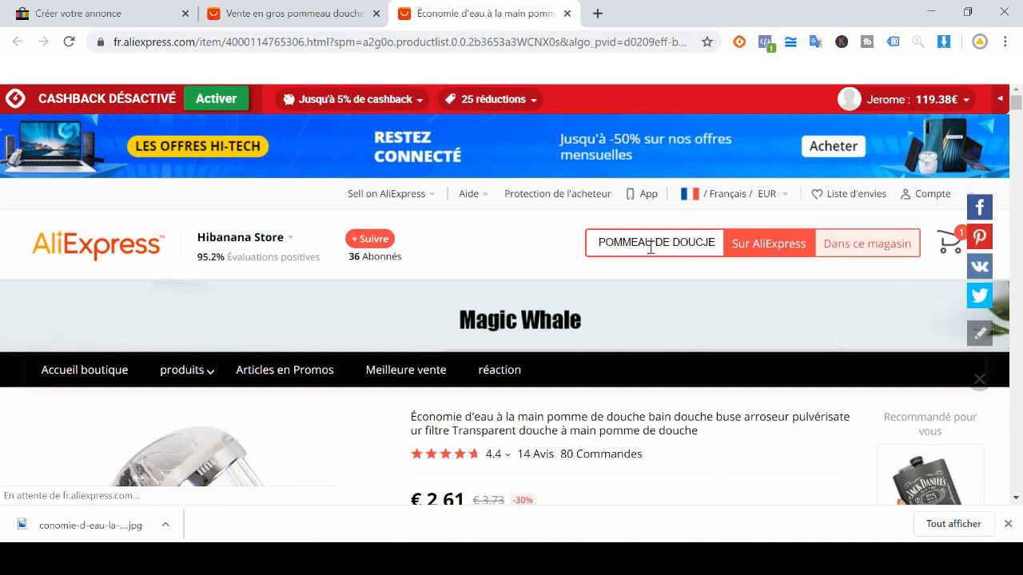
key("Return")
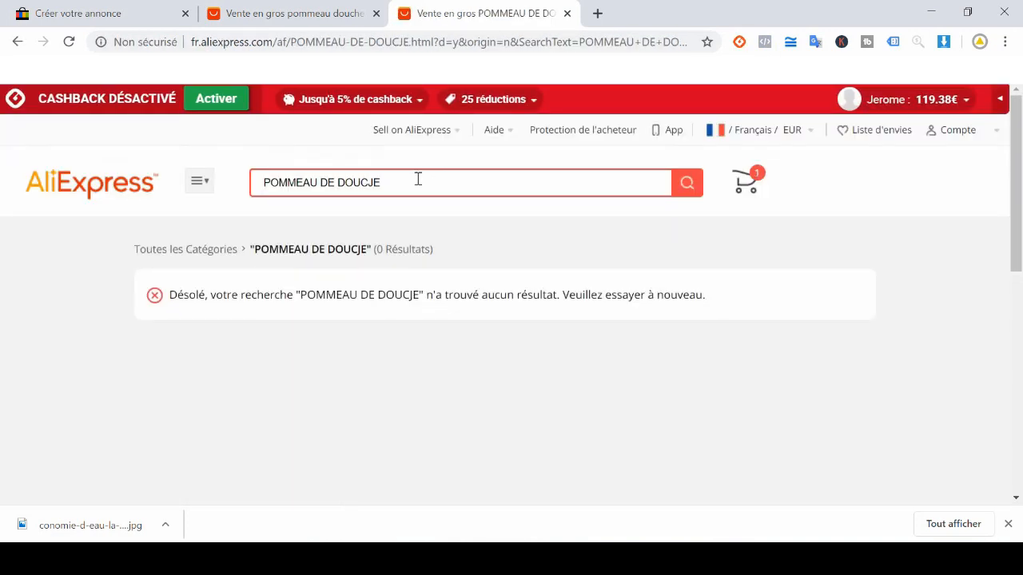
left_click(418, 179)
key("BackSpace")
key("BackSpace")
type("HE")
key("Return")
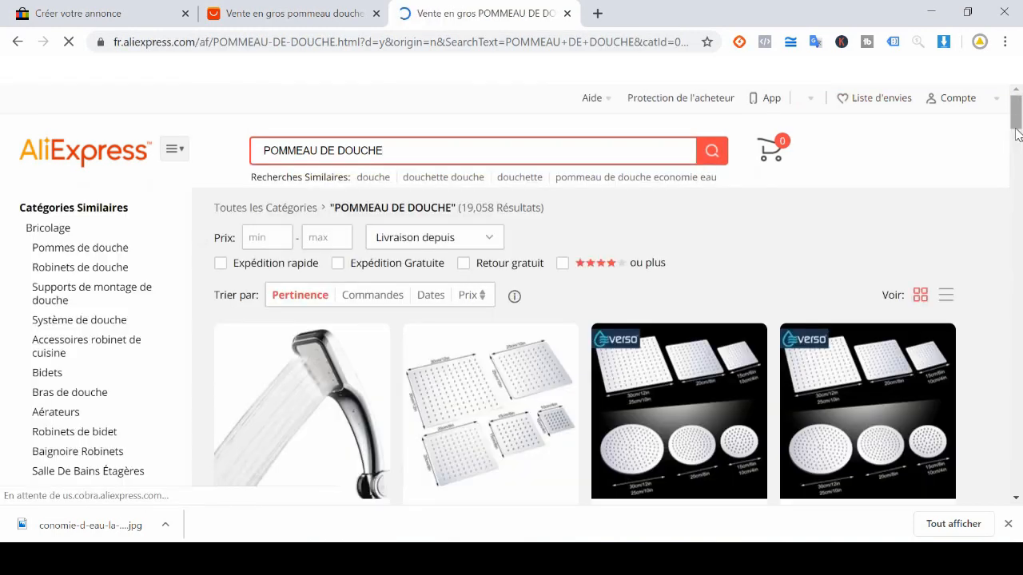
Open the Pandada Store shower head from the results, check its positive seller feedback, and close the listing.
left_click_drag(1015, 116, 1018, 169)
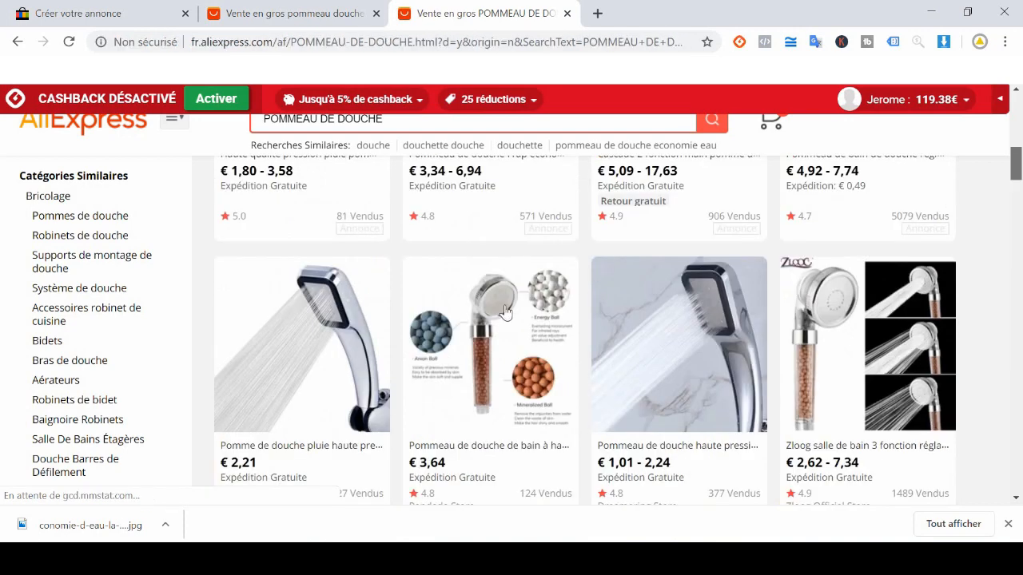
left_click(494, 312)
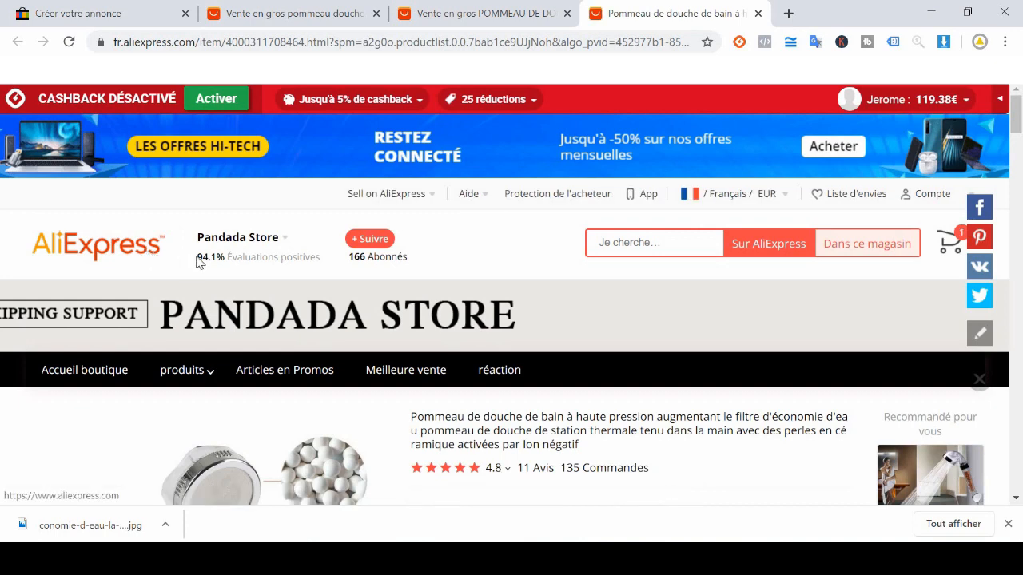
left_click(502, 10)
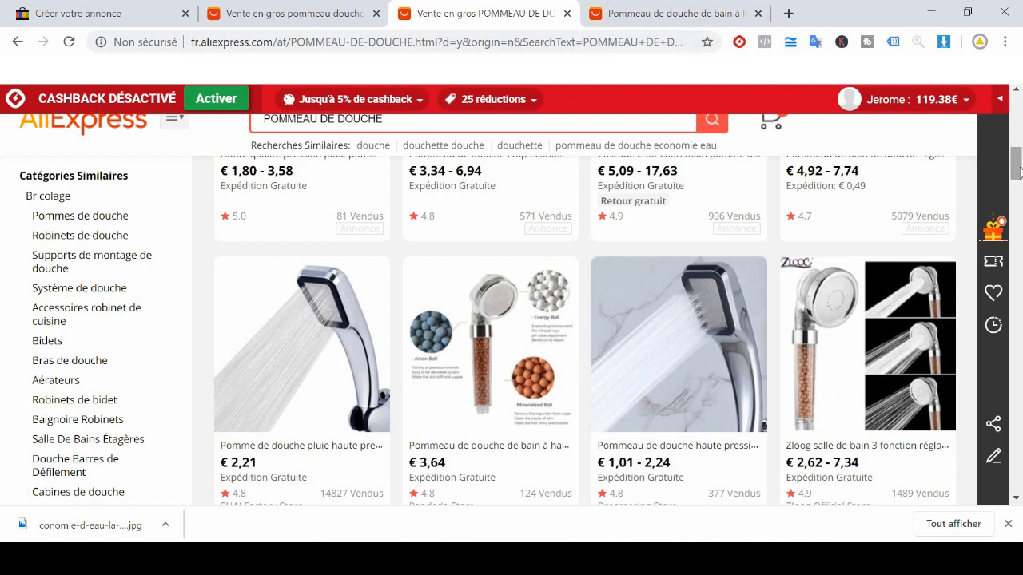
left_click(673, 11)
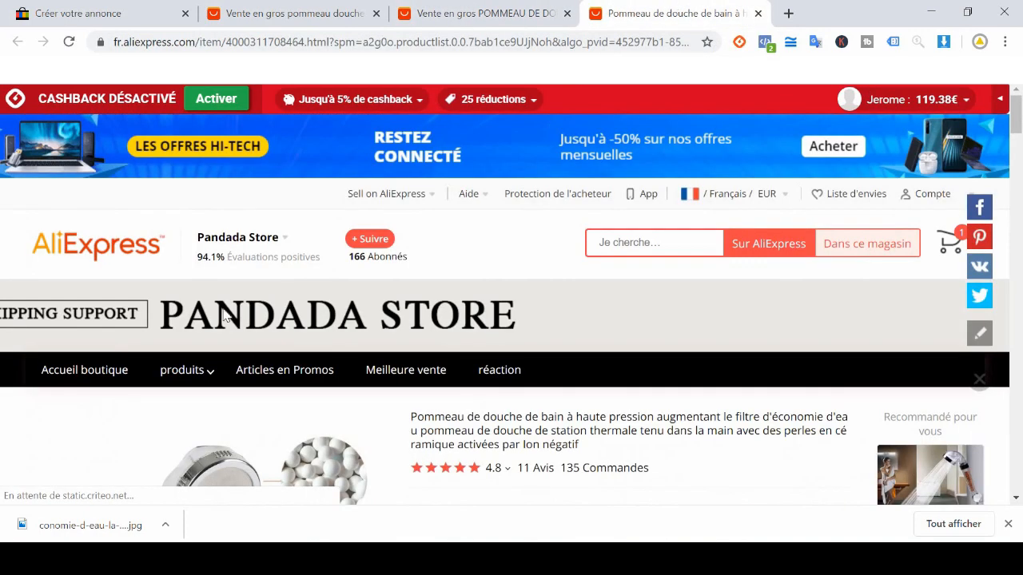
left_click_drag(203, 257, 759, 17)
left_click(758, 14)
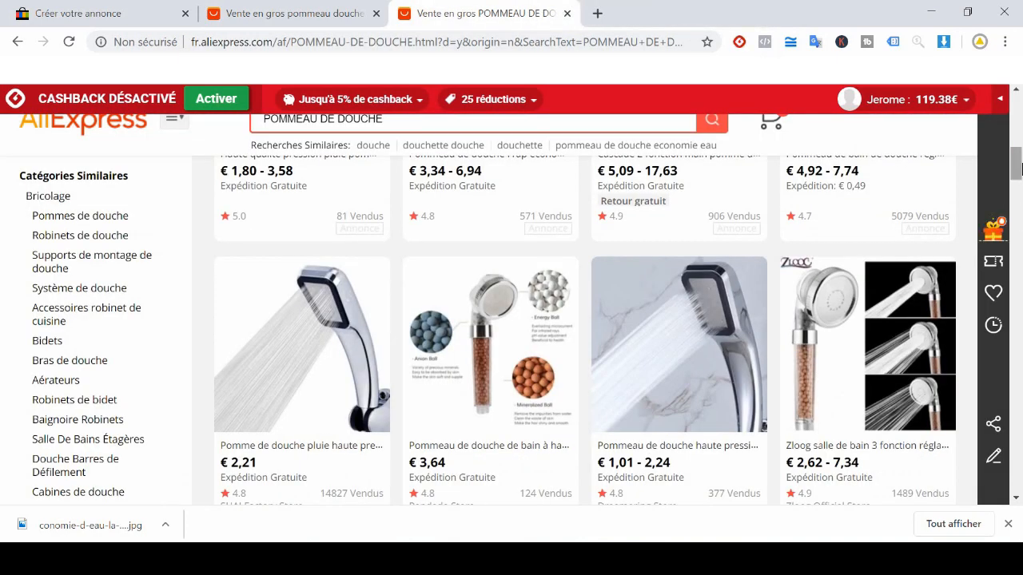
Open the Zloog three-function shower head from the results and review its price, colour options, seller feedback and rating.
scroll(1020, 168, "down", 2)
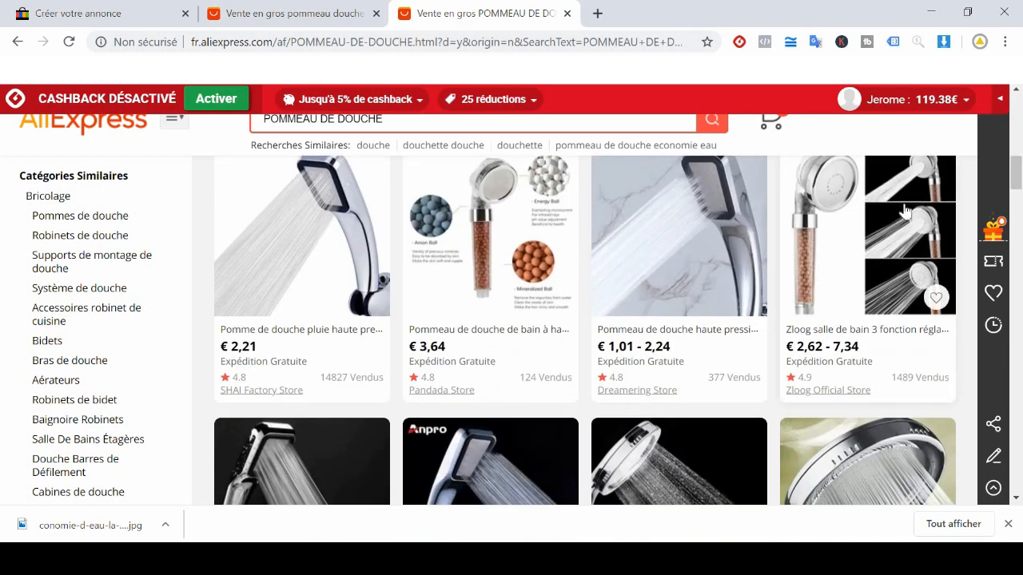
left_click(908, 211)
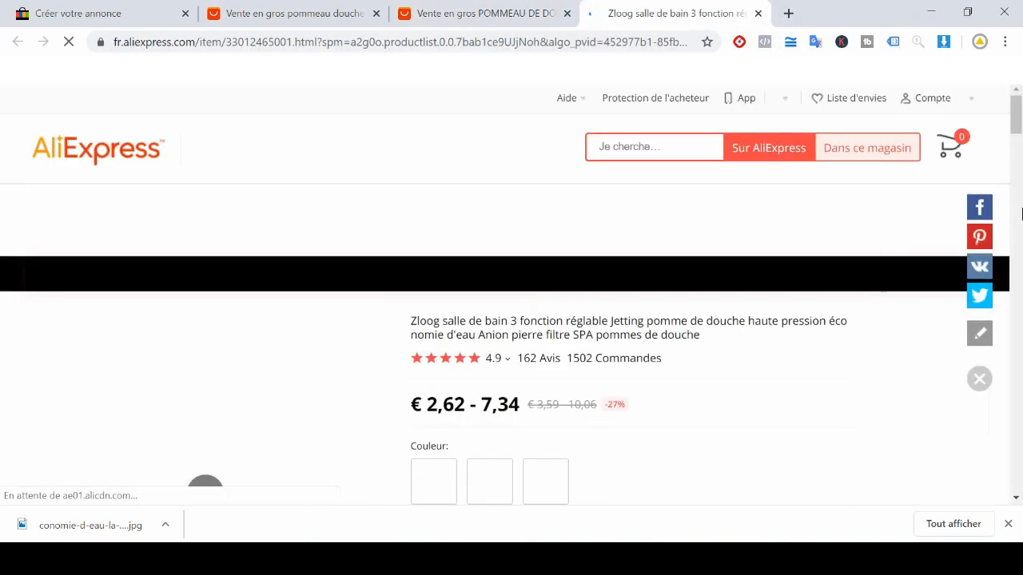
scroll(1021, 214, "down", 3)
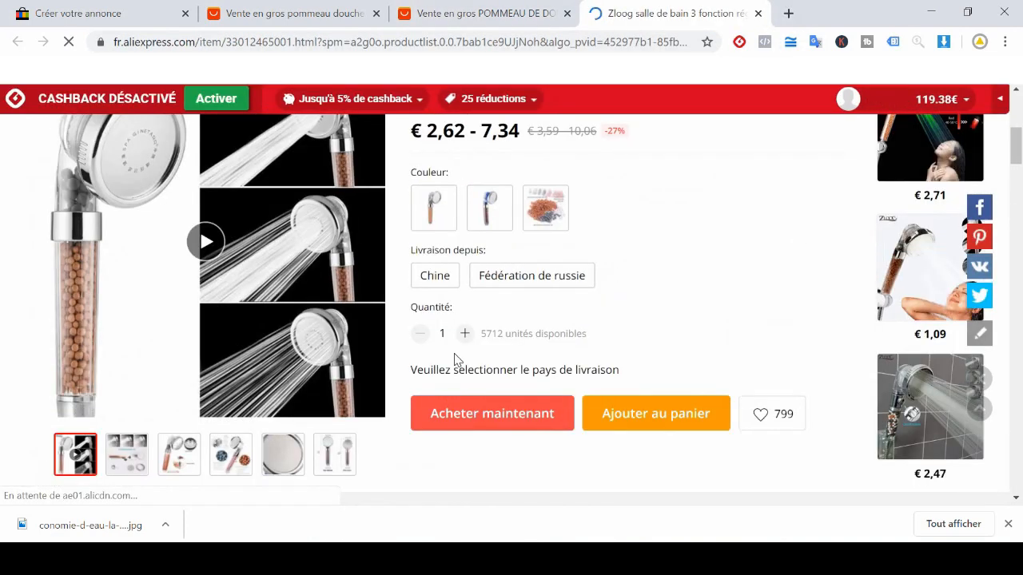
mouse_move(1016, 124)
left_mouse_down()
mouse_move(1017, 206)
mouse_move(1007, 140)
left_mouse_up()
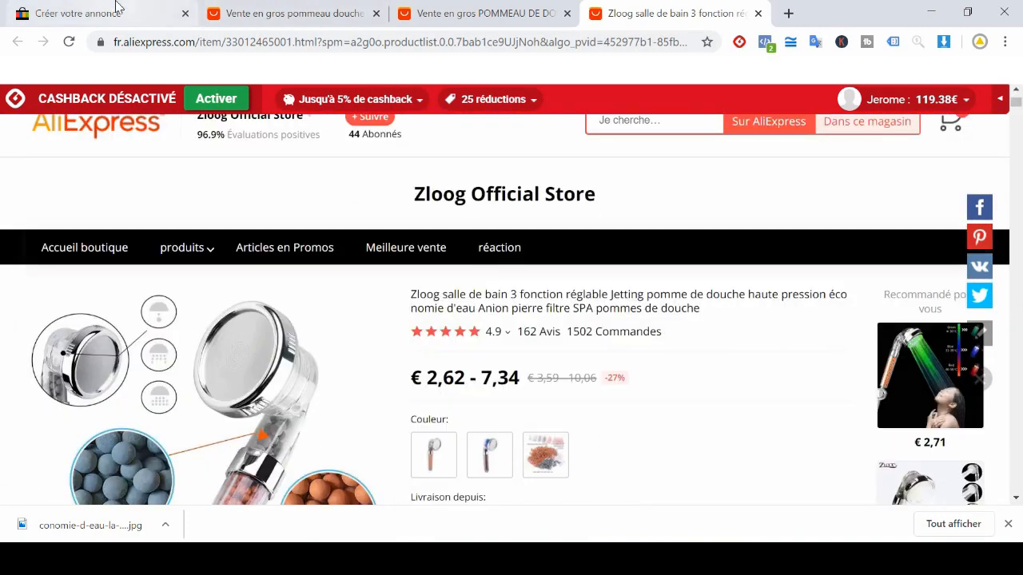
In the eBay listing form, look up "POMMEAU DE DOUCHE" and continue without selecting a catalogue product.
left_click(118, 8)
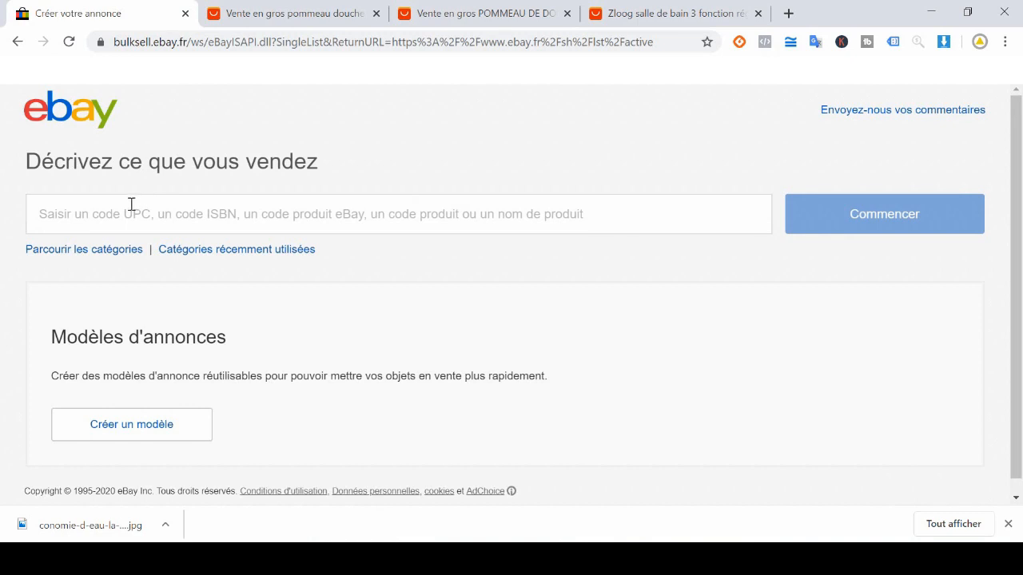
left_click(132, 206)
type("PO")
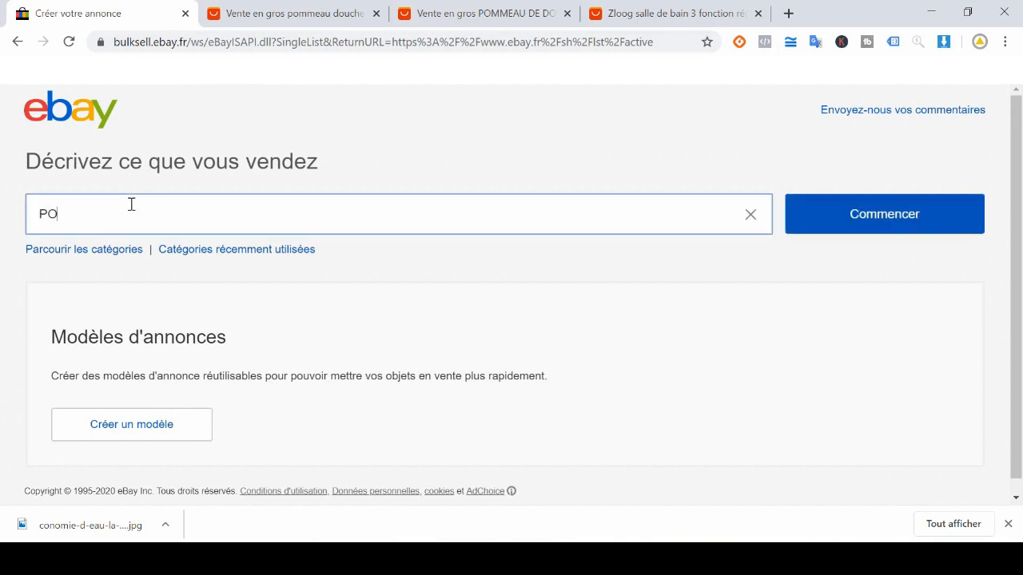
type("MMEAU DE DOUCHE")
left_click(862, 212)
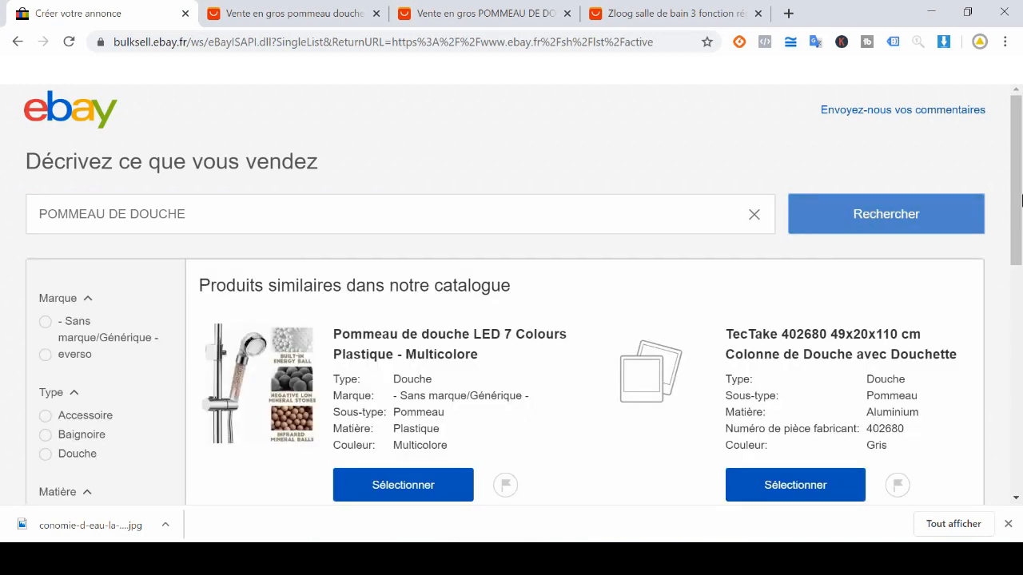
scroll(1021, 419, "down", 3)
scroll(1020, 420, "down", 4)
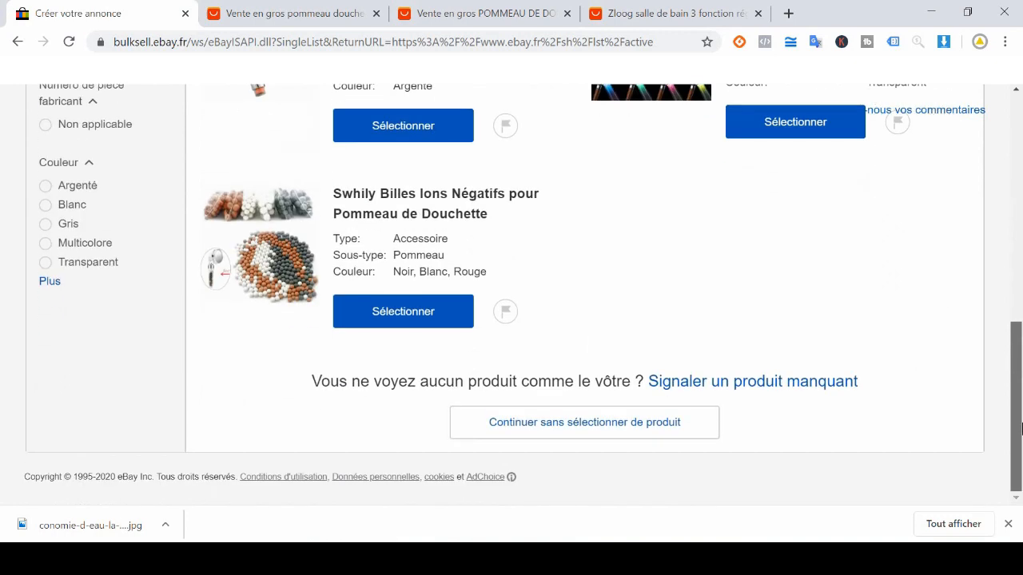
left_click(568, 425)
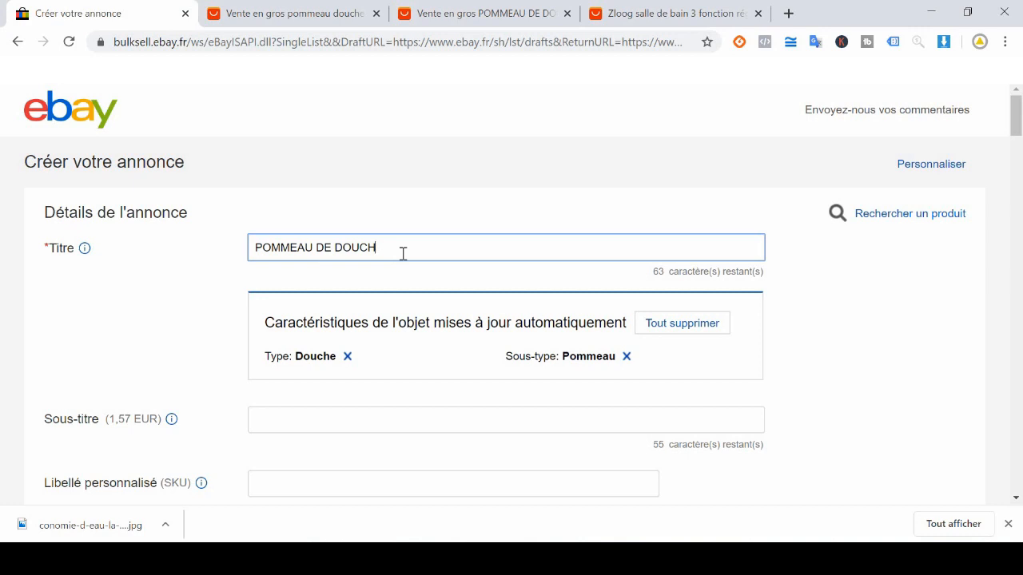
Consult the full product title on the Zloog AliExpress listing for wording to reuse.
left_click(676, 13)
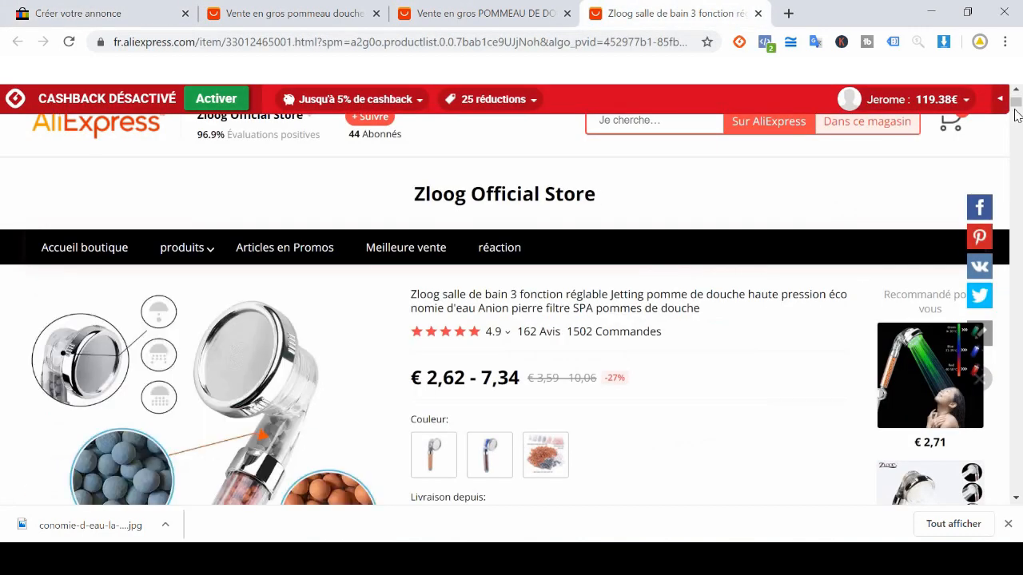
scroll(1016, 115, "down", 2)
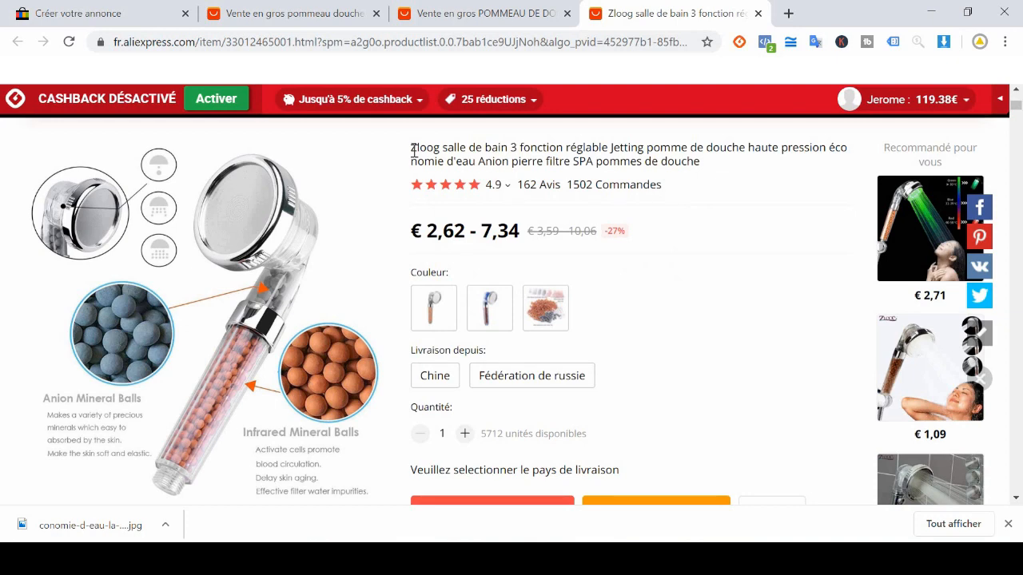
left_click_drag(412, 150, 683, 159)
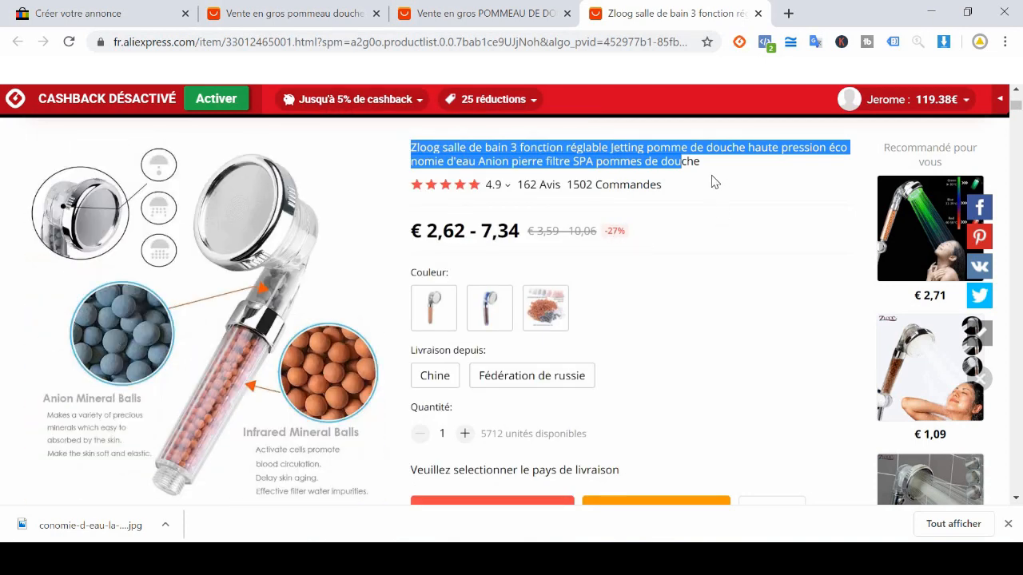
Replace the eBay listing's title with "Pommeau de douche Salle de Bain".
left_click(149, 7)
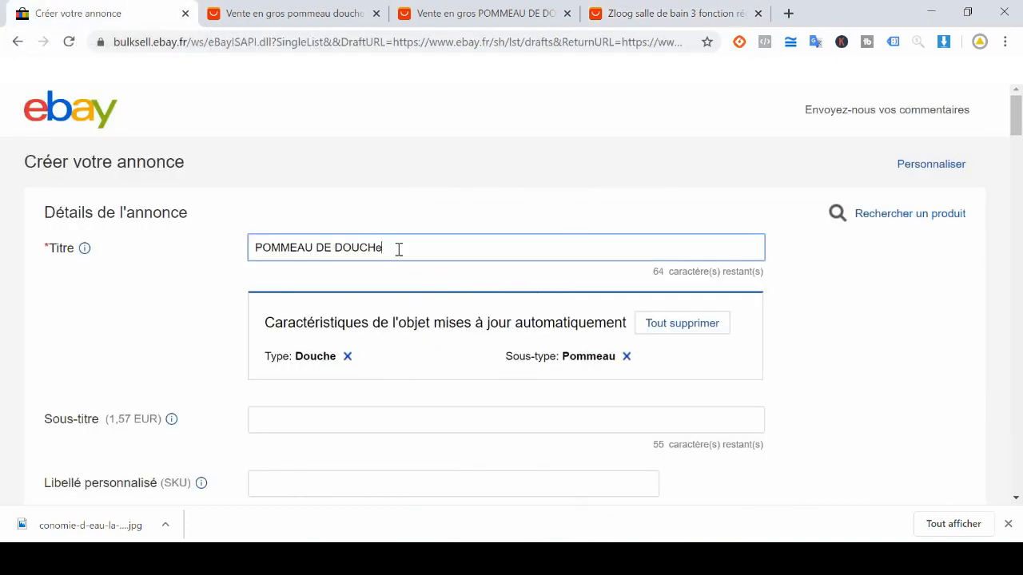
key("BackSpace")
key("BackSpace")
key("BackSpace")
key("BackSpace")
key("BackSpace")
key("BackSpace")
key("BackSpace")
key("BackSpace")
key("BackSpace")
key("BackSpace")
key("BackSpace")
key("BackSpace")
key("BackSpace")
key("BackSpace")
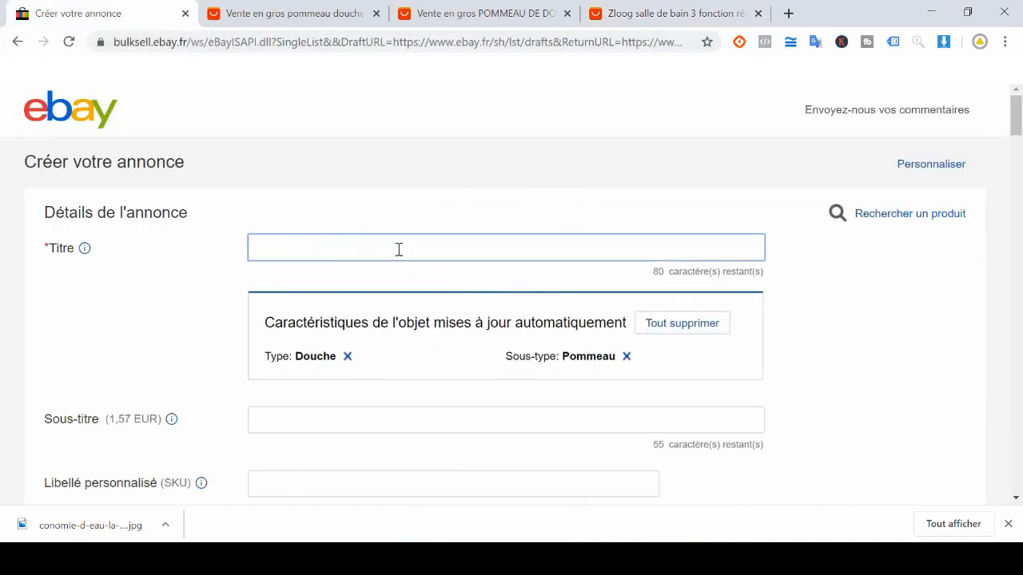
type("Pommeau de douche Salle de Bain")
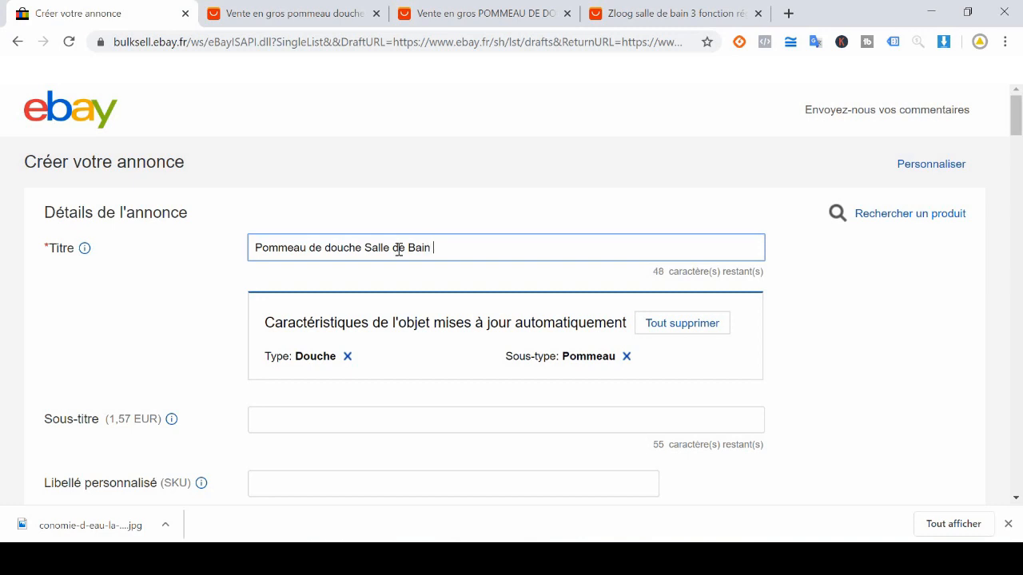
Recheck the Zloog product title and extend the eBay title with "3 fonctions réglables - Produit 100% NEUF".
left_click(667, 13)
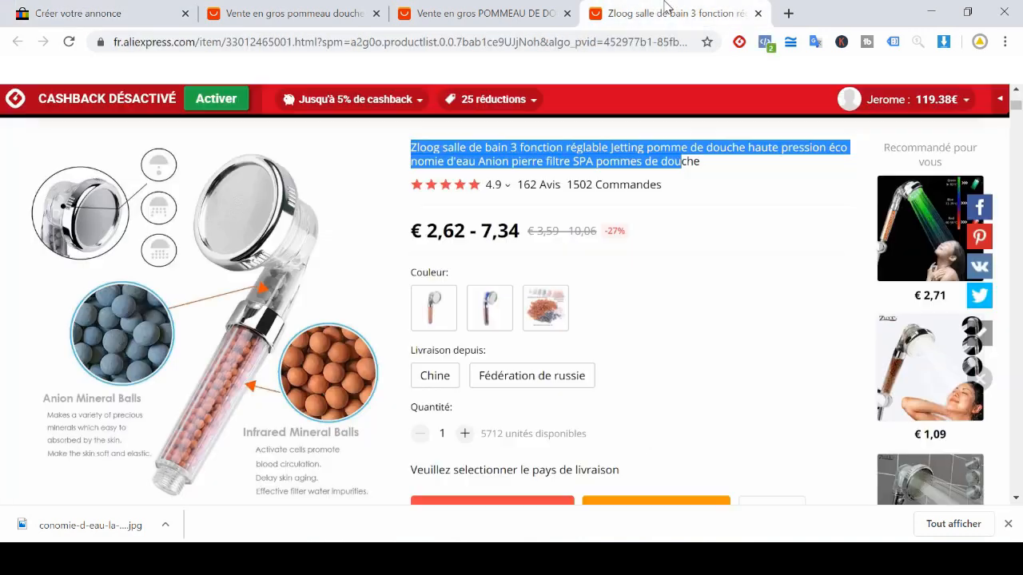
left_click(657, 160)
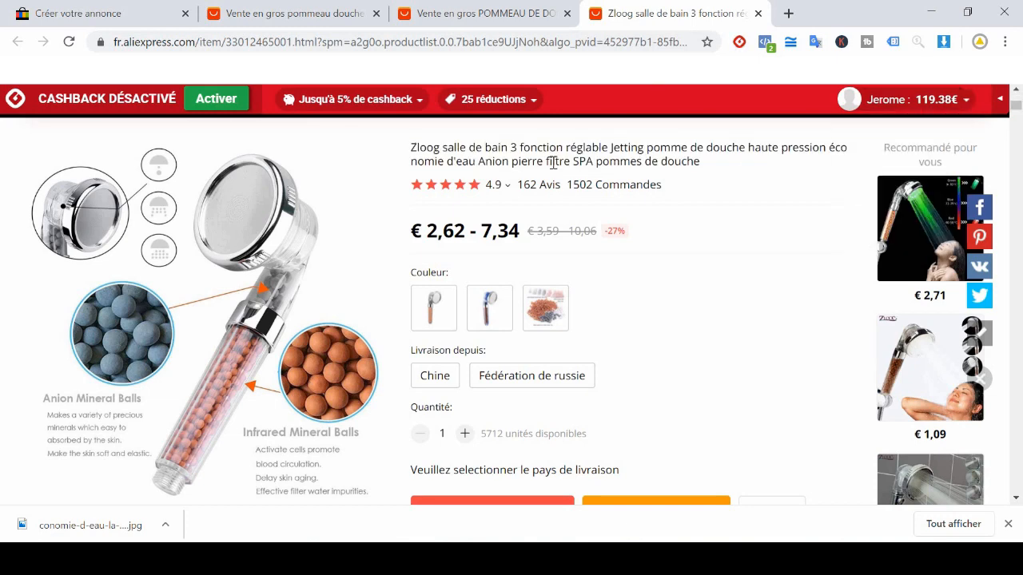
left_click(120, 12)
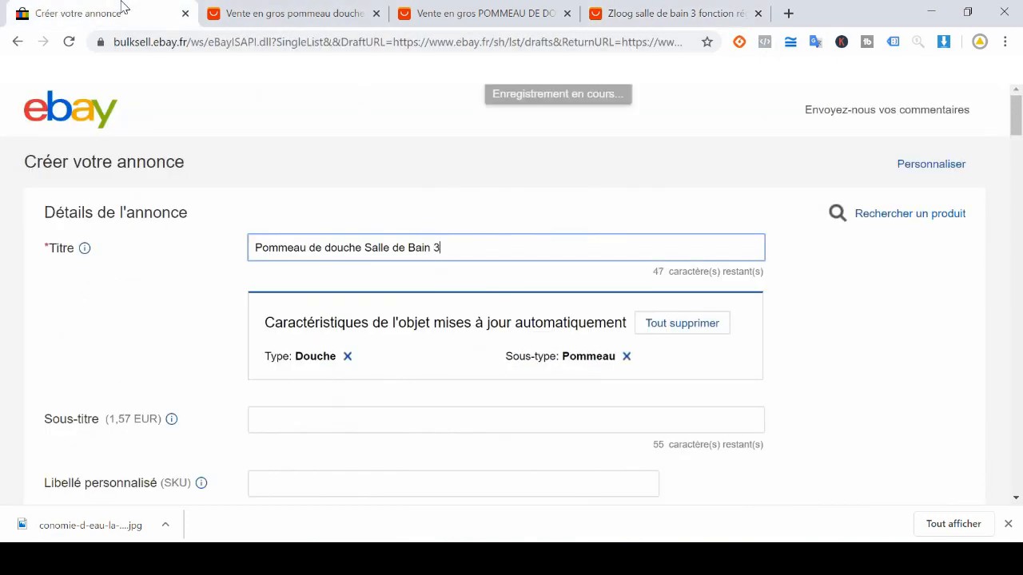
type("tions réglables - P")
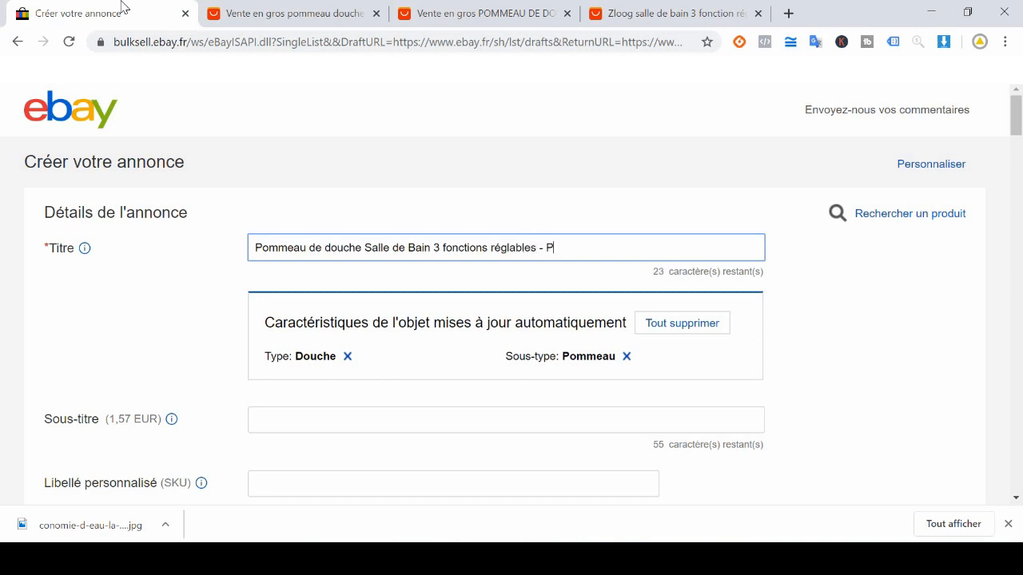
type(" 100% NEUF")
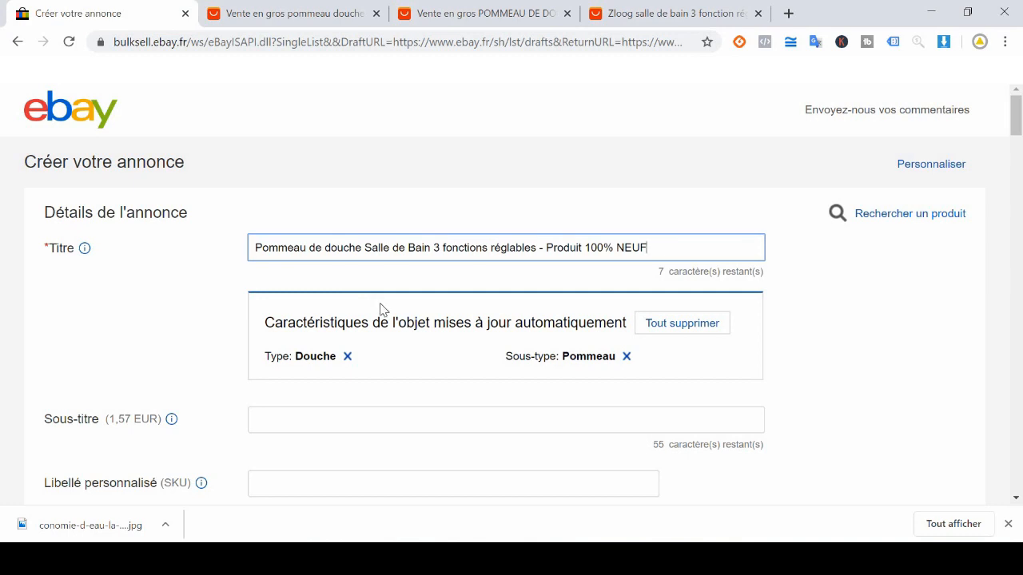
Set the eBay listing's EAN to "Non applicable" and its condition (État) to "Neuf".
scroll(285, 237, "down", 3)
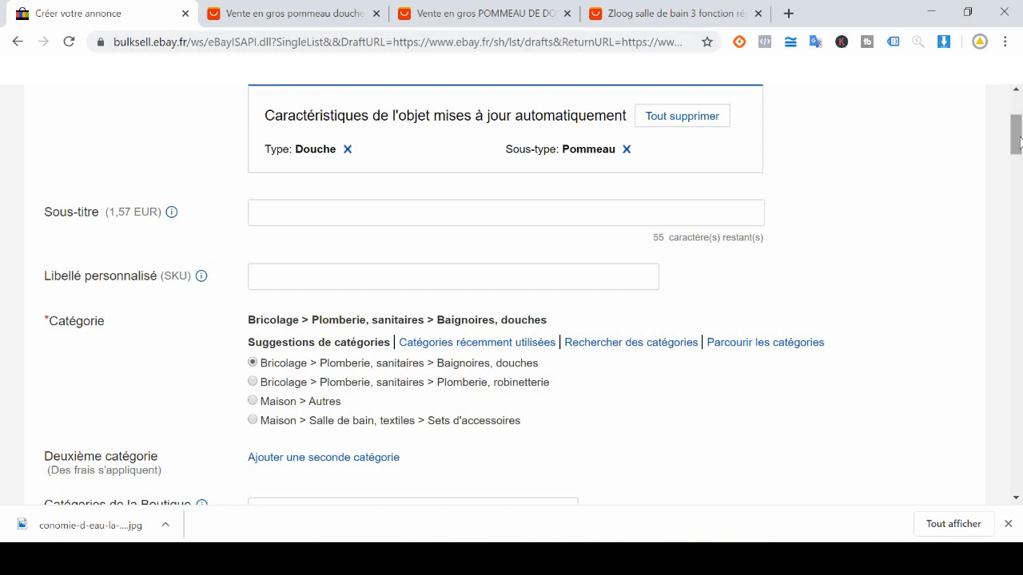
scroll(895, 206, "down", 3)
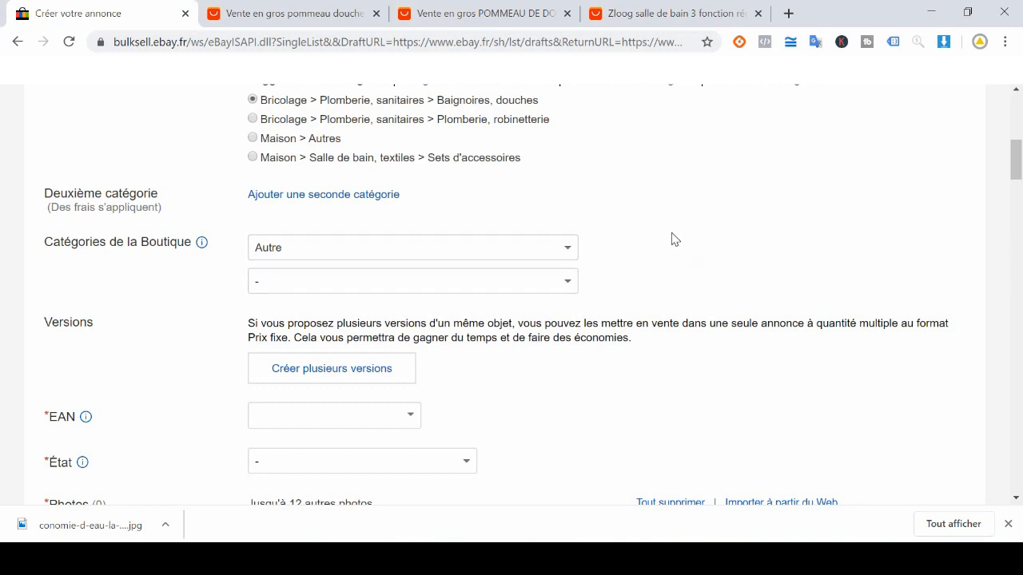
left_click_drag(1015, 161, 1015, 173)
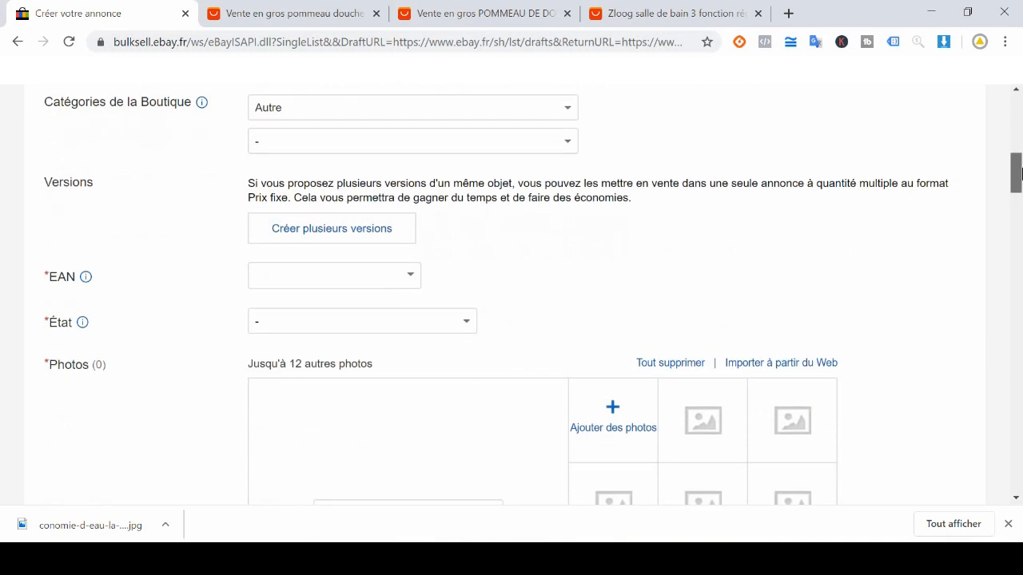
left_click(419, 281)
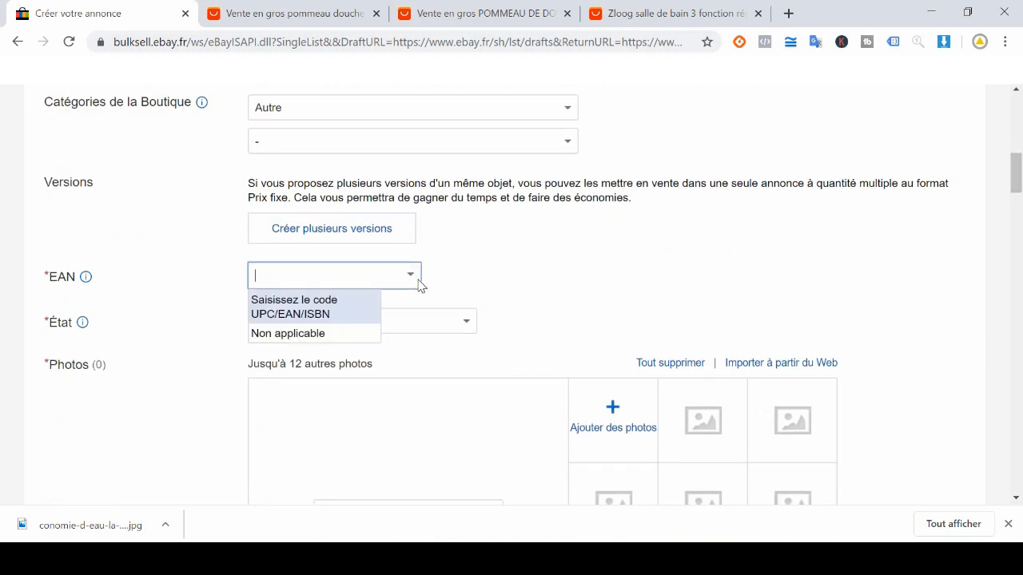
left_click(296, 342)
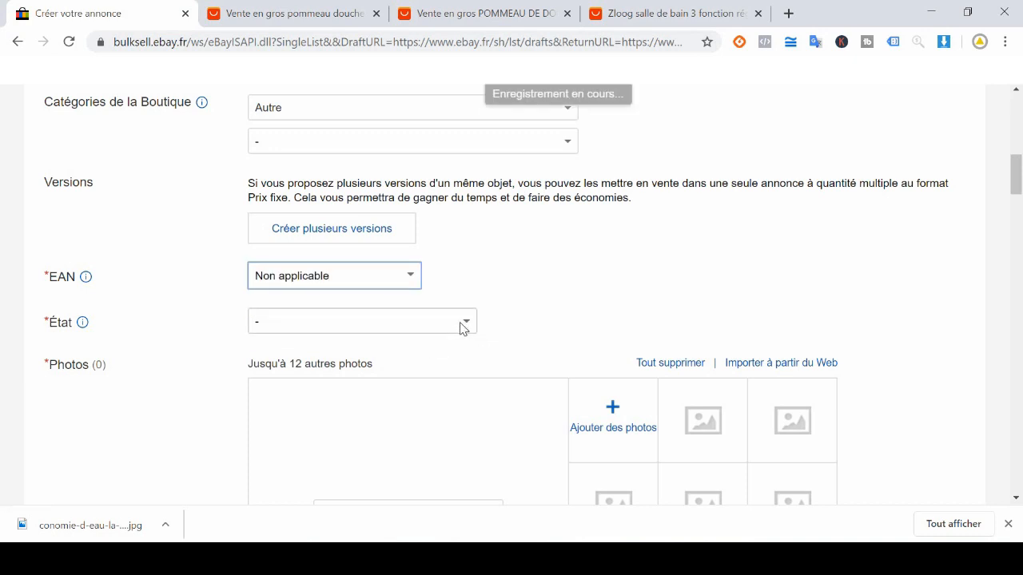
left_click(462, 326)
left_click(332, 354)
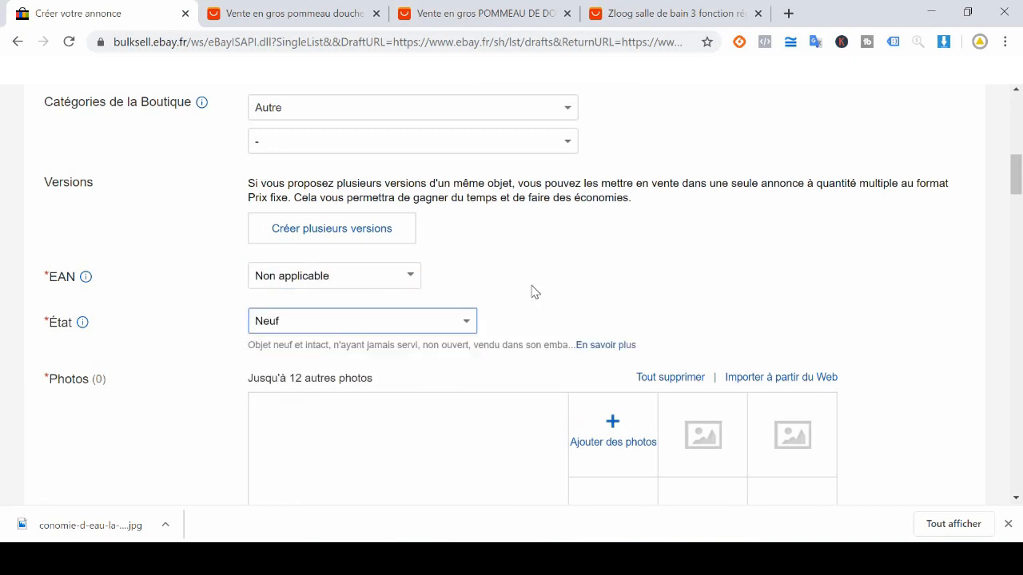
From the Zloog AliExpress listing, download the 480x480 WebP version of the main shower head photo with the image downloader extension.
left_click_drag(1019, 192, 1019, 215)
left_click(629, 6)
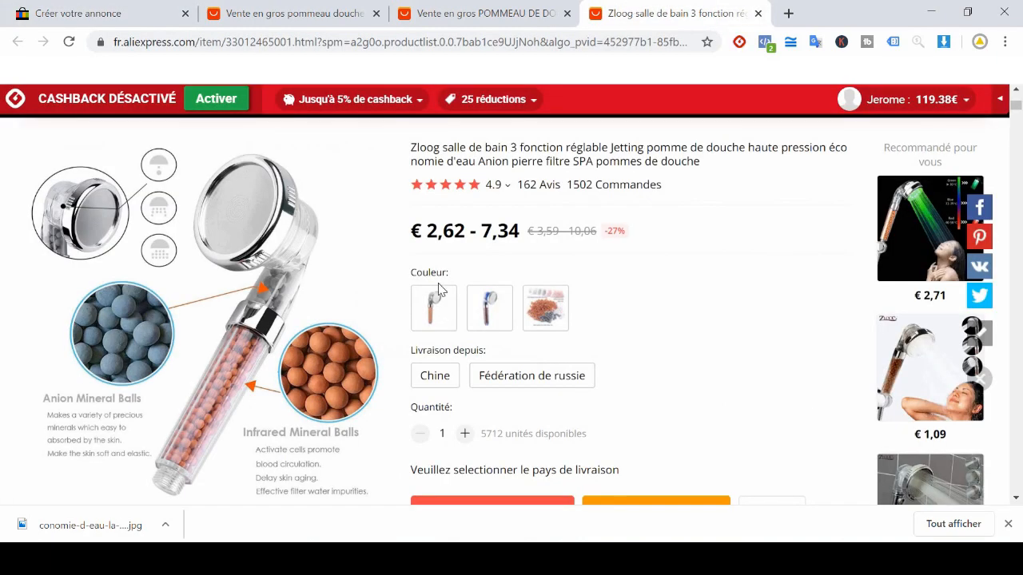
left_click_drag(1020, 107, 1019, 110)
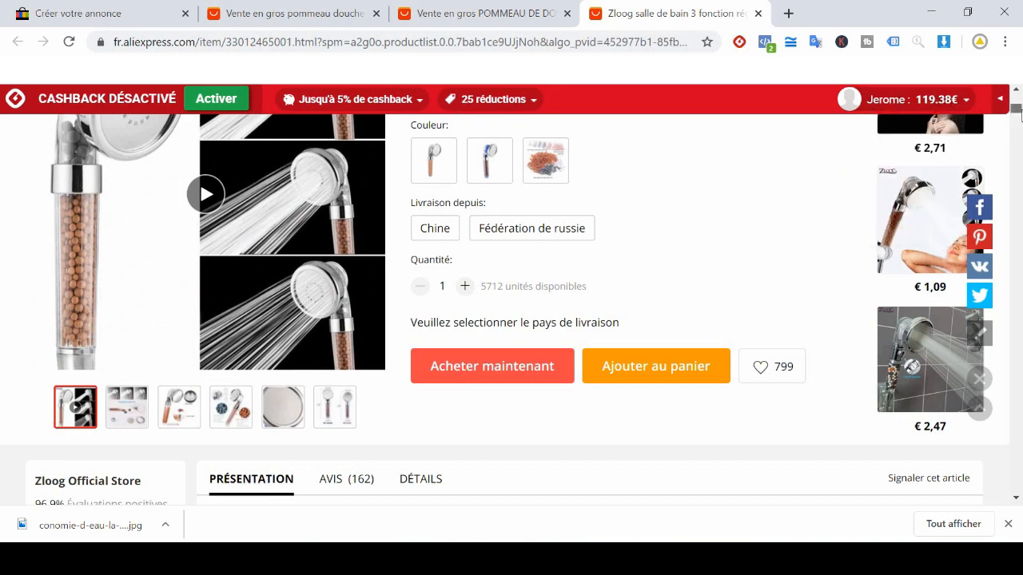
left_click_drag(1020, 114, 1020, 107)
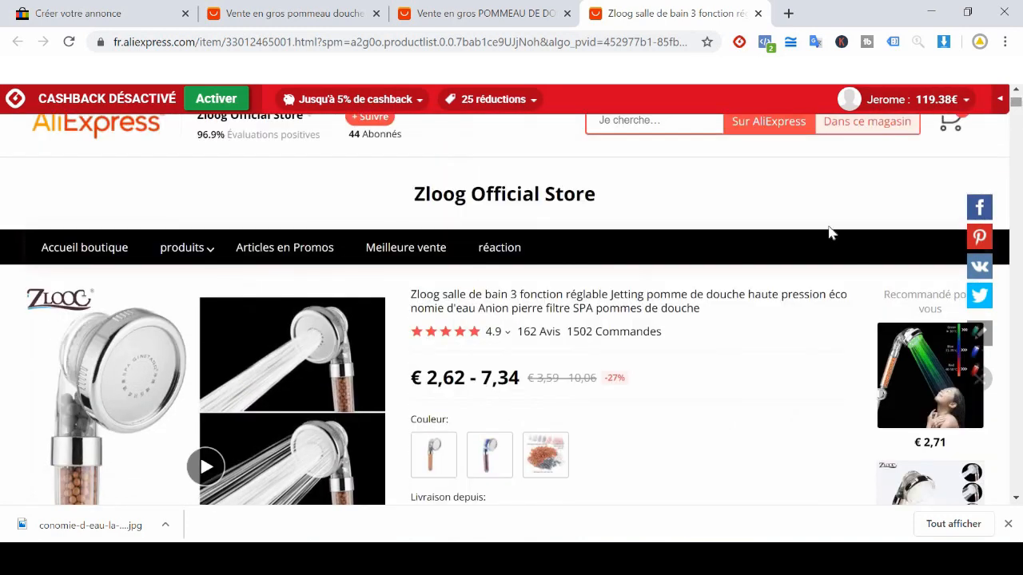
left_click(944, 43)
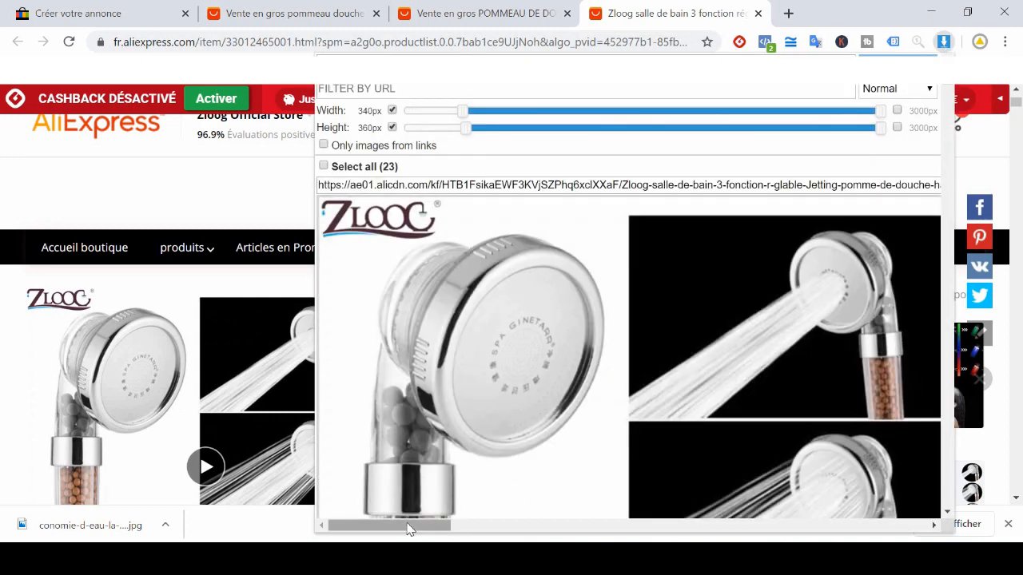
mouse_move(409, 529)
left_mouse_down()
mouse_move(450, 527)
mouse_move(407, 529)
left_mouse_up()
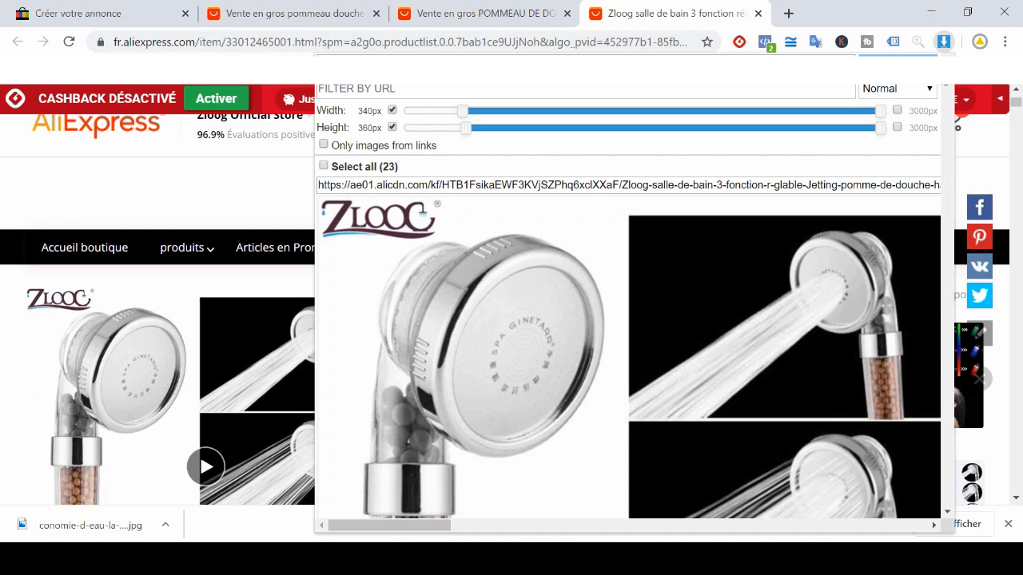
mouse_move(946, 80)
left_mouse_down()
mouse_move(948, 110)
mouse_move(947, 88)
left_mouse_up()
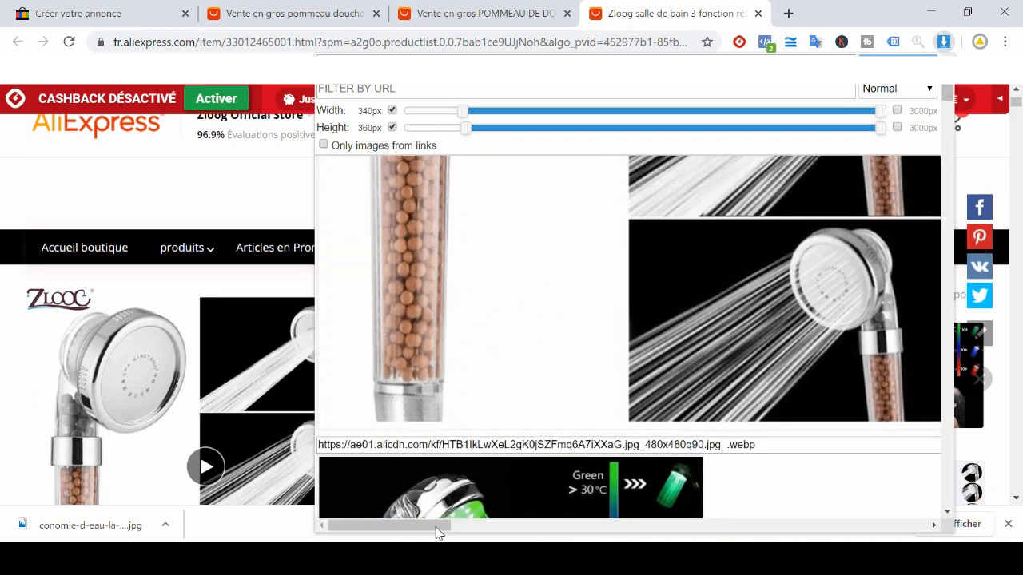
left_click_drag(438, 533, 609, 505)
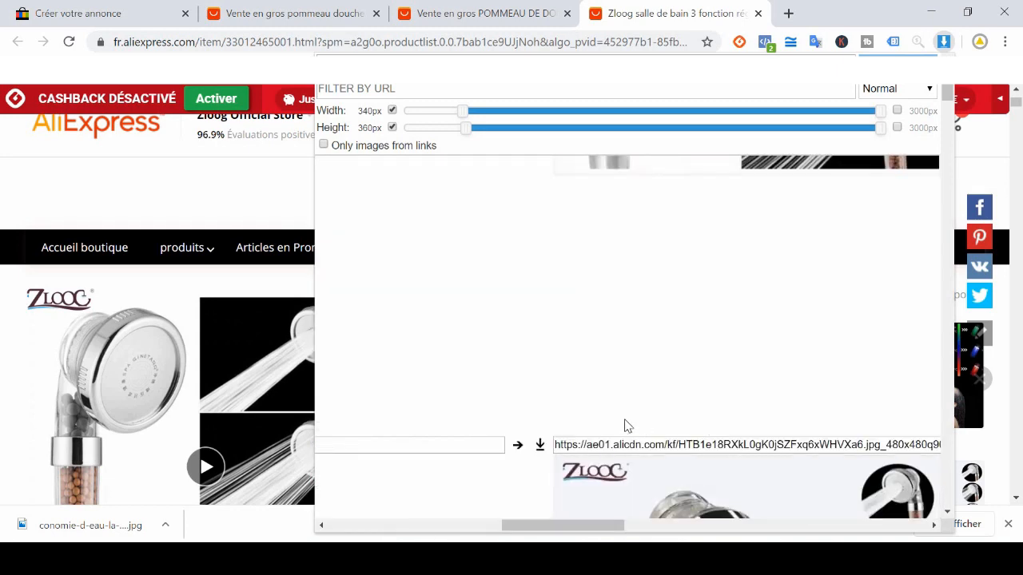
left_click_drag(949, 91, 948, 80)
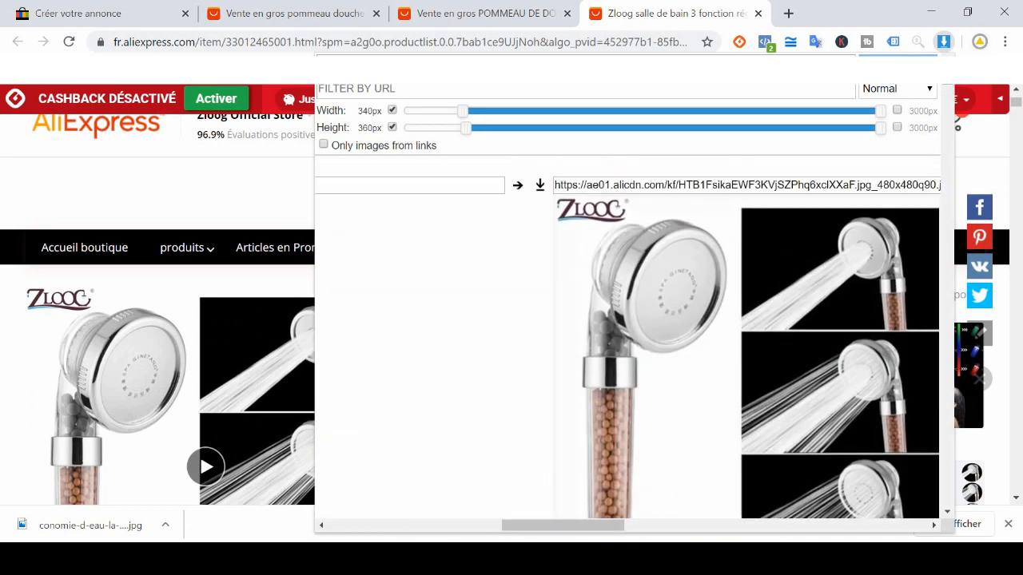
left_click(541, 188)
left_click_drag(520, 528, 550, 538)
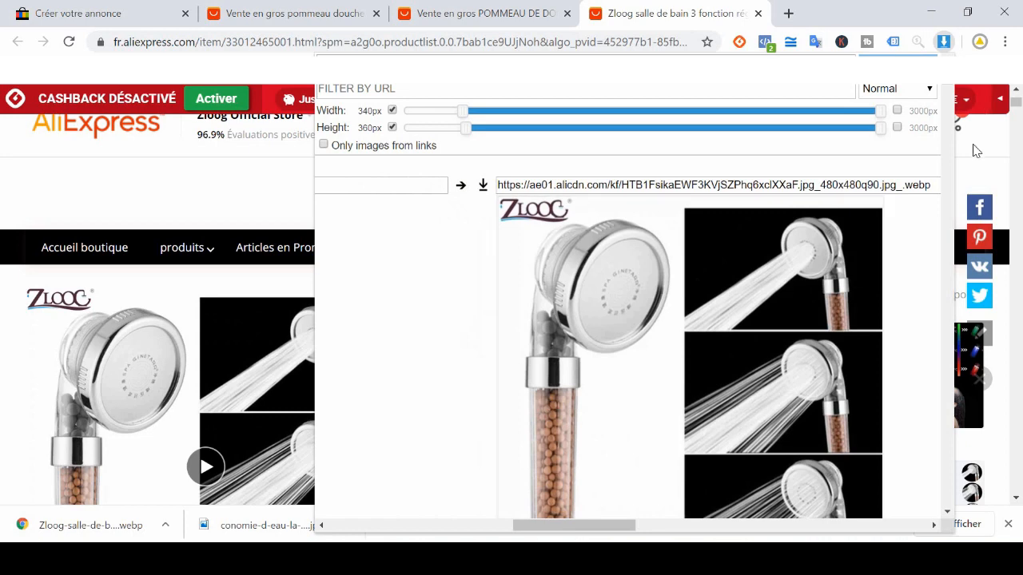
left_click(993, 167)
Show the listing's second product photo and download the "Washable Healthy life" JPG with the image downloader extension.
left_click_drag(1017, 103, 1018, 106)
left_click(120, 409)
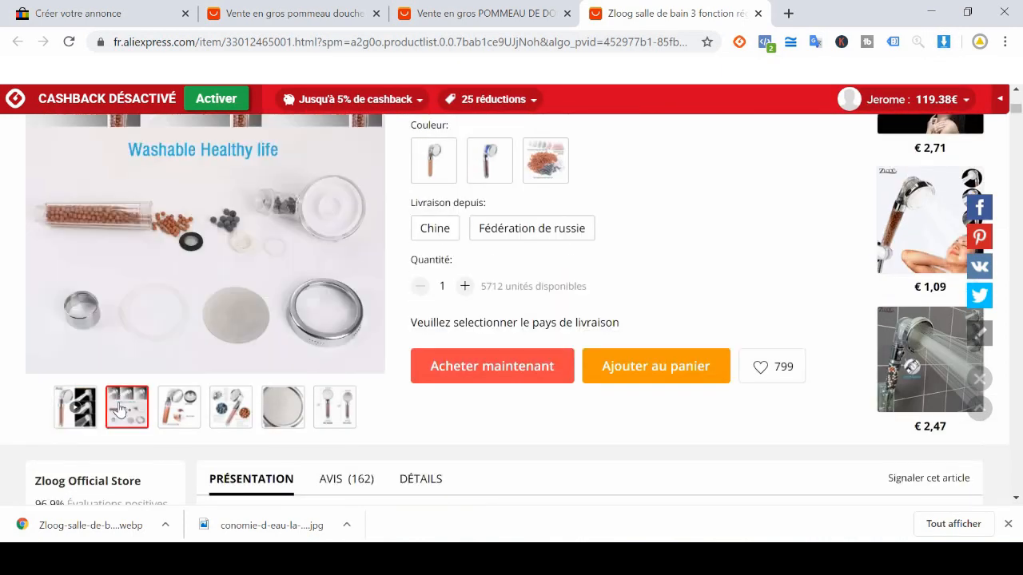
left_click(945, 41)
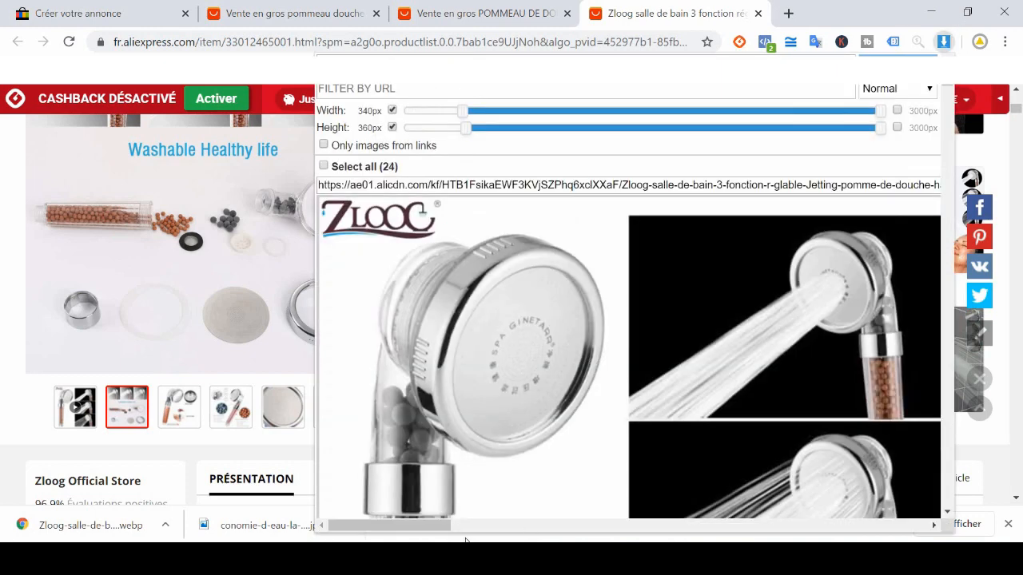
left_click_drag(452, 536, 549, 536)
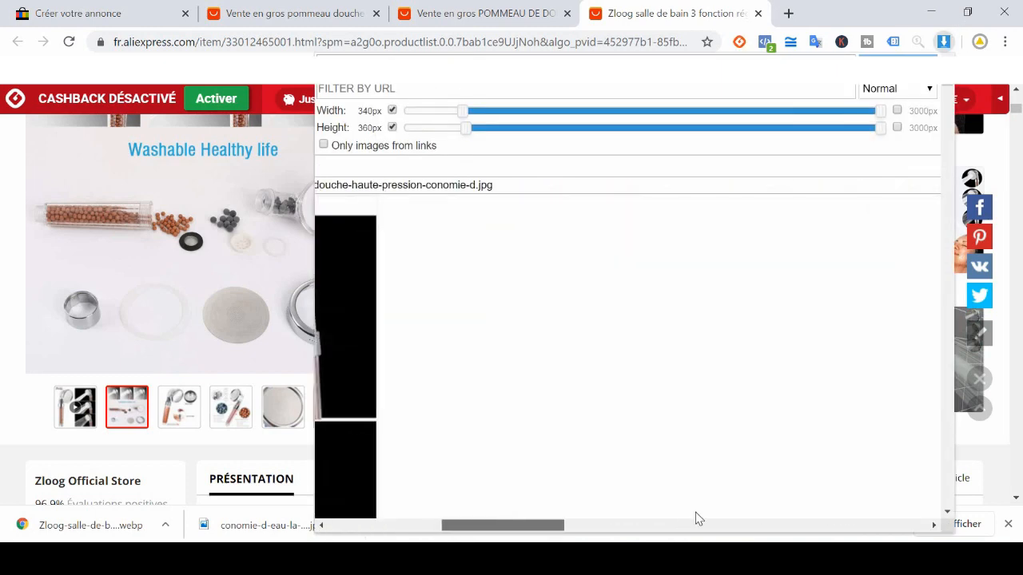
mouse_move(696, 513)
left_mouse_down()
mouse_move(405, 501)
mouse_move(695, 489)
mouse_move(835, 498)
mouse_move(870, 515)
mouse_move(384, 537)
left_mouse_up()
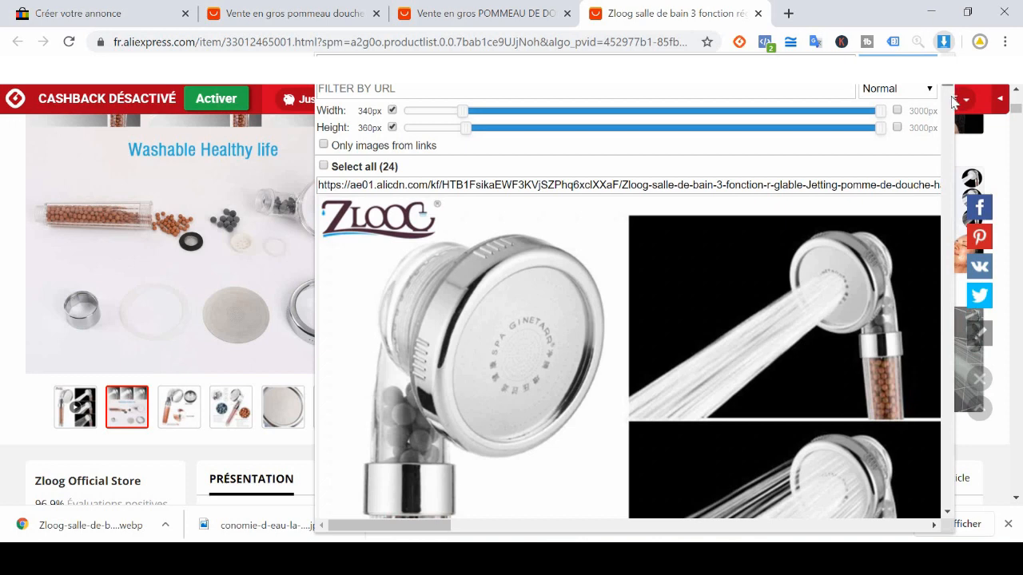
left_click_drag(949, 85, 949, 110)
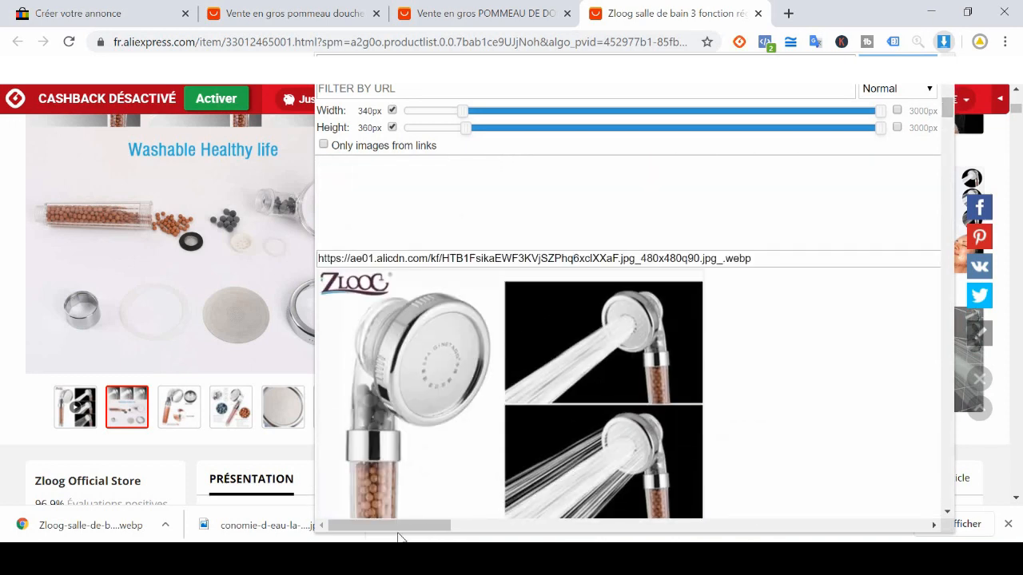
left_click_drag(399, 527, 805, 517)
left_click_drag(948, 110, 948, 84)
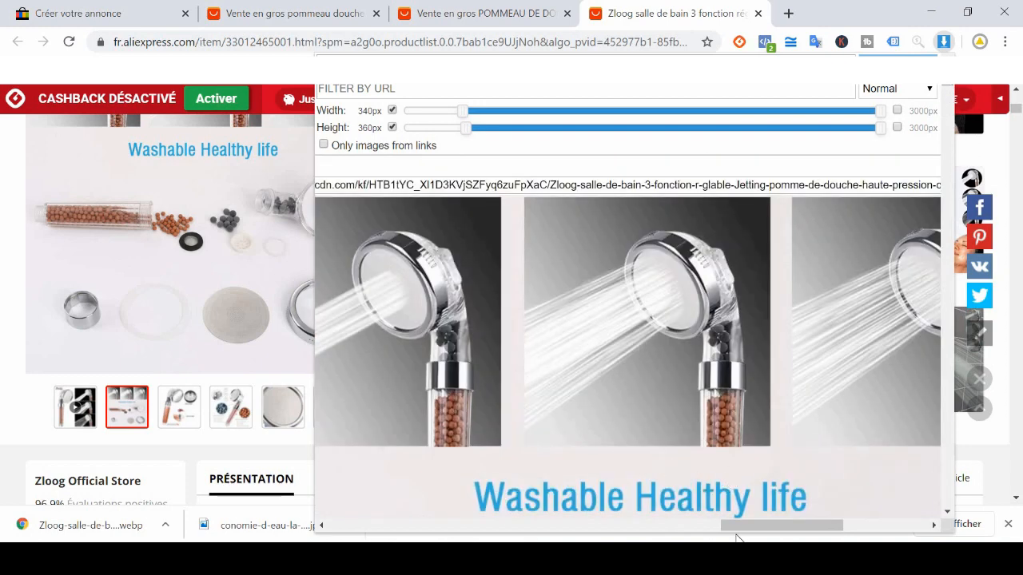
left_click_drag(736, 537, 798, 519)
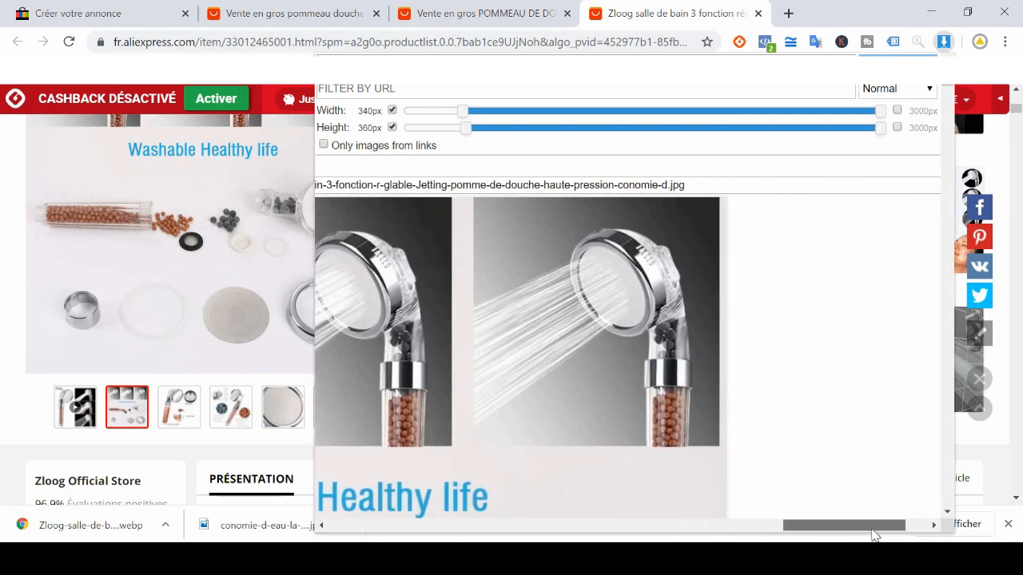
left_click_drag(875, 534, 896, 529)
left_click(929, 186)
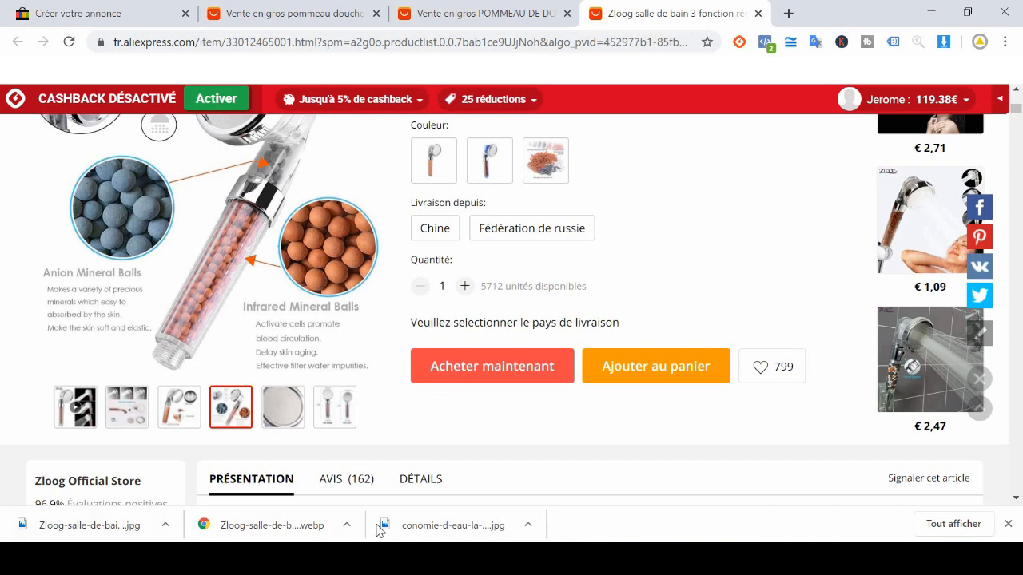
Show the downloaded images in their folder and rename the Zloog JPG as "Pommeau de douche Salle de bain 1".
left_click(347, 526)
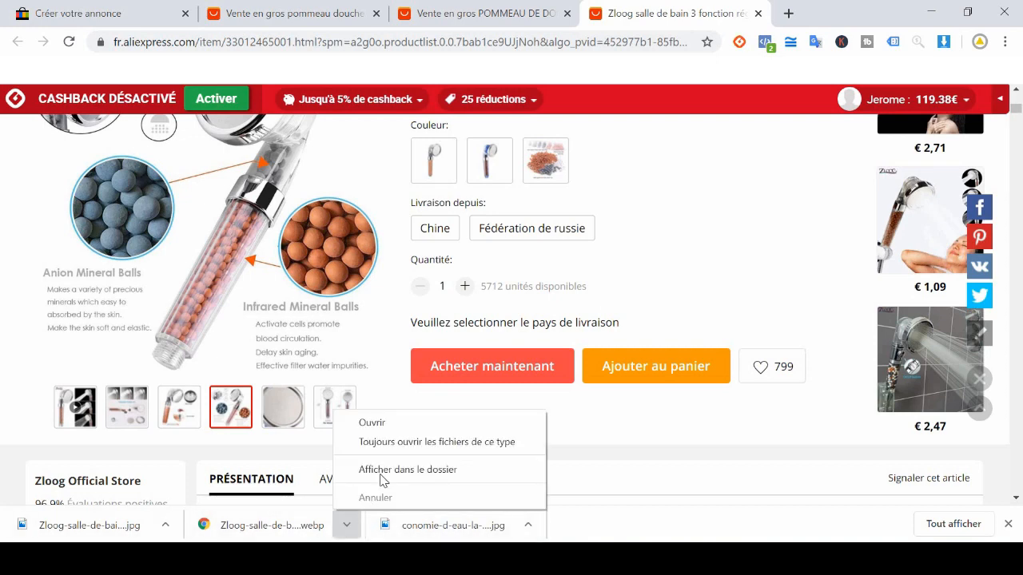
left_click(406, 471)
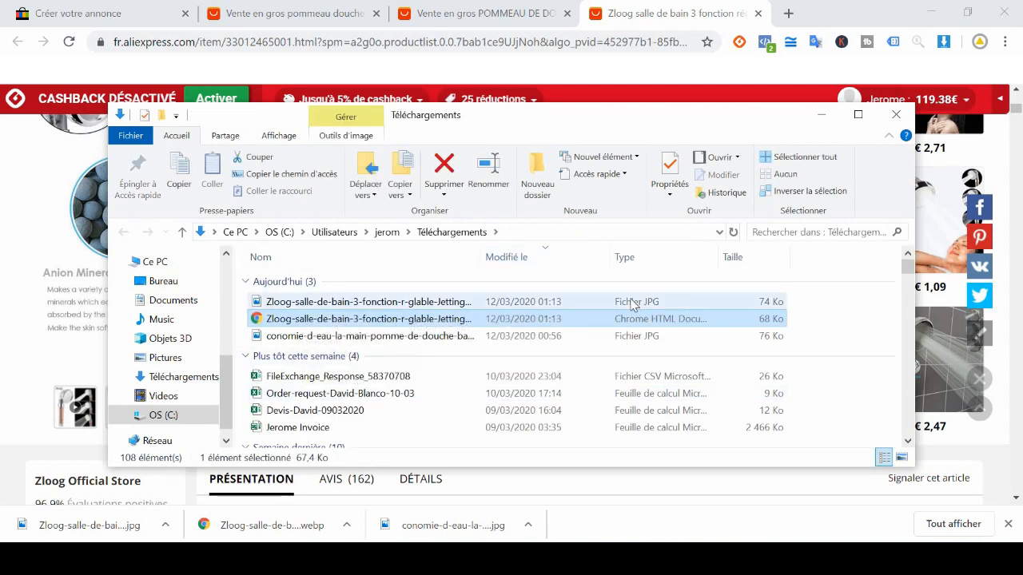
left_click(634, 303)
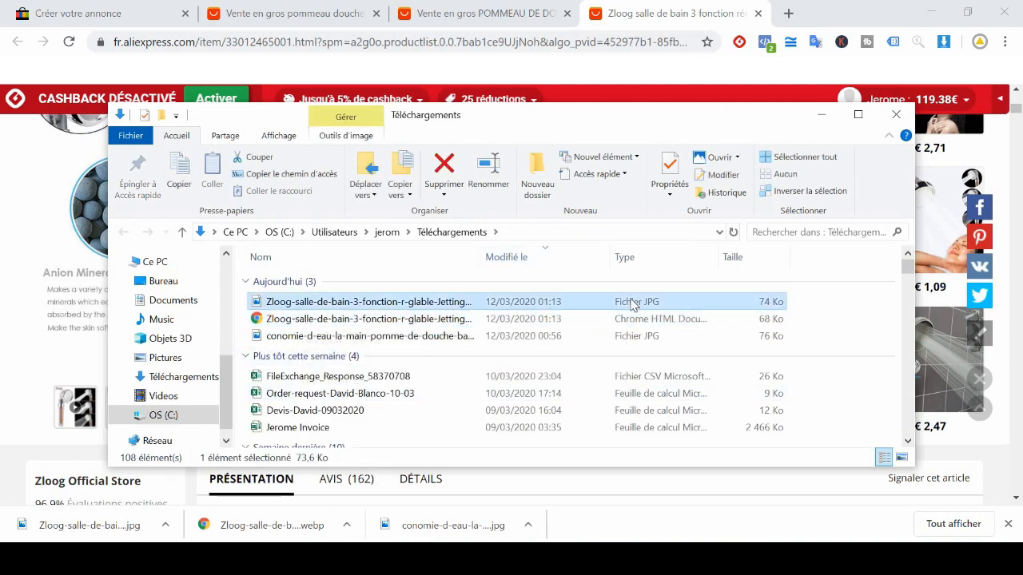
right_click(382, 304)
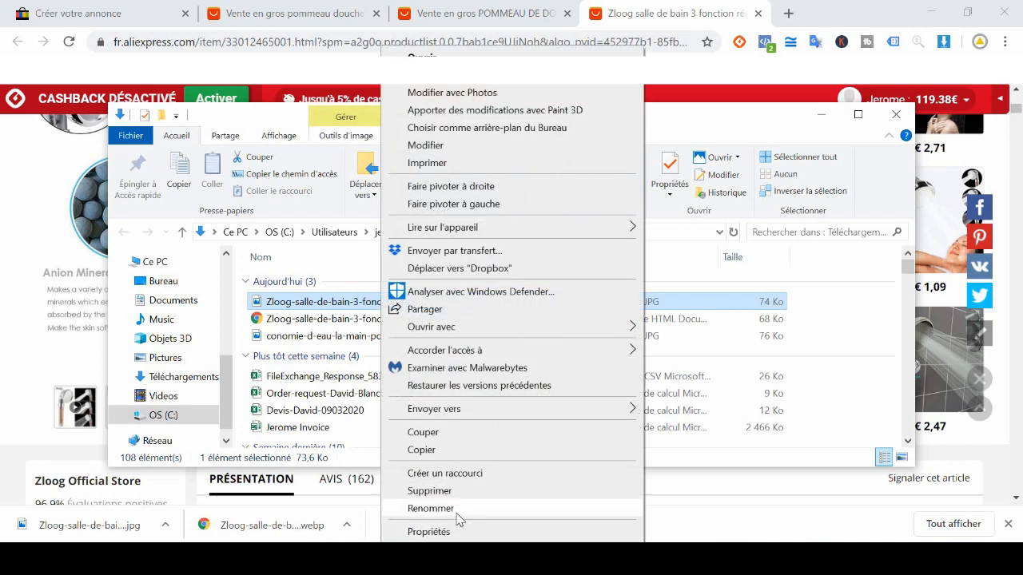
left_click(432, 509)
type("Po")
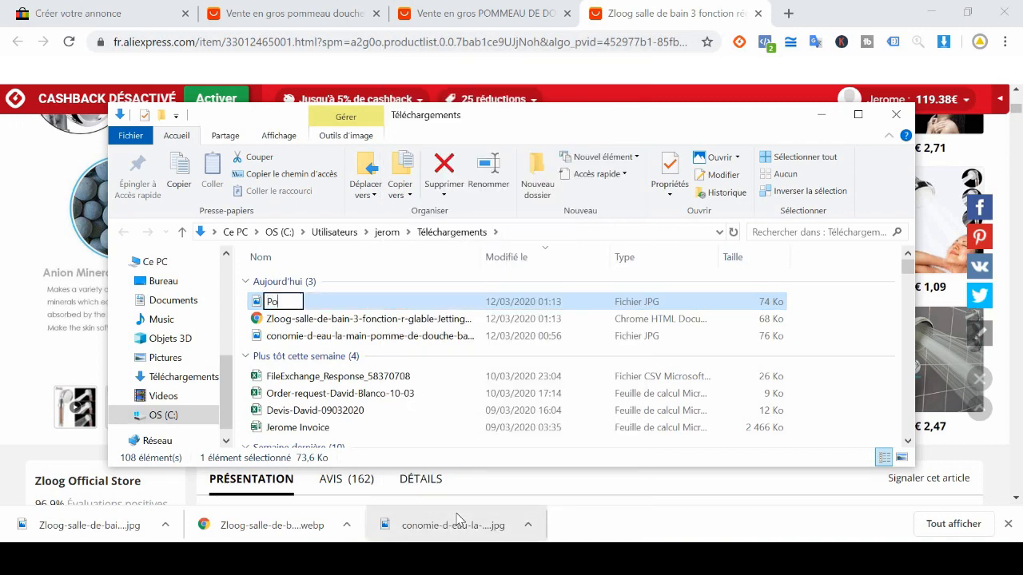
type("mmeau de do")
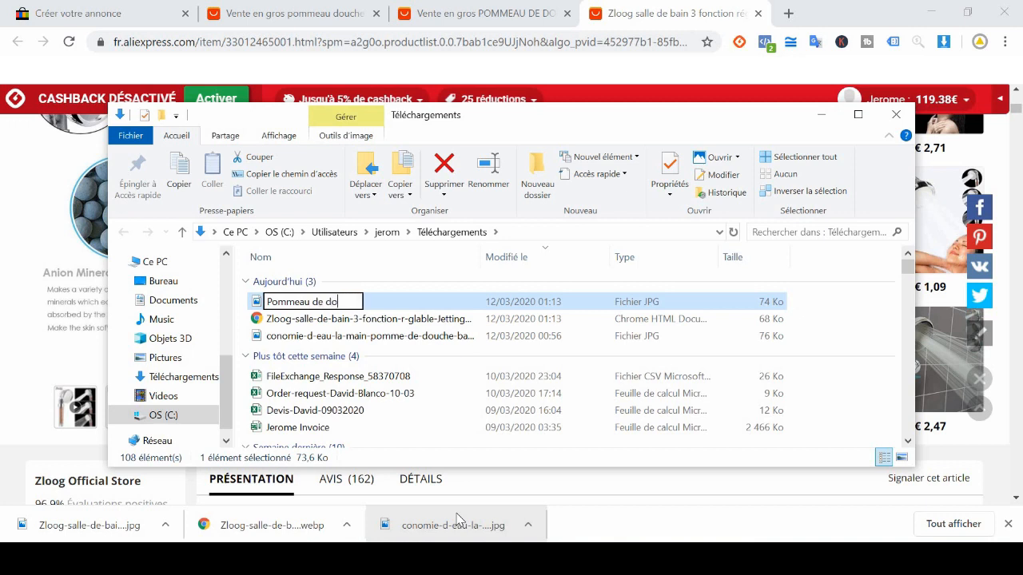
type("uche S")
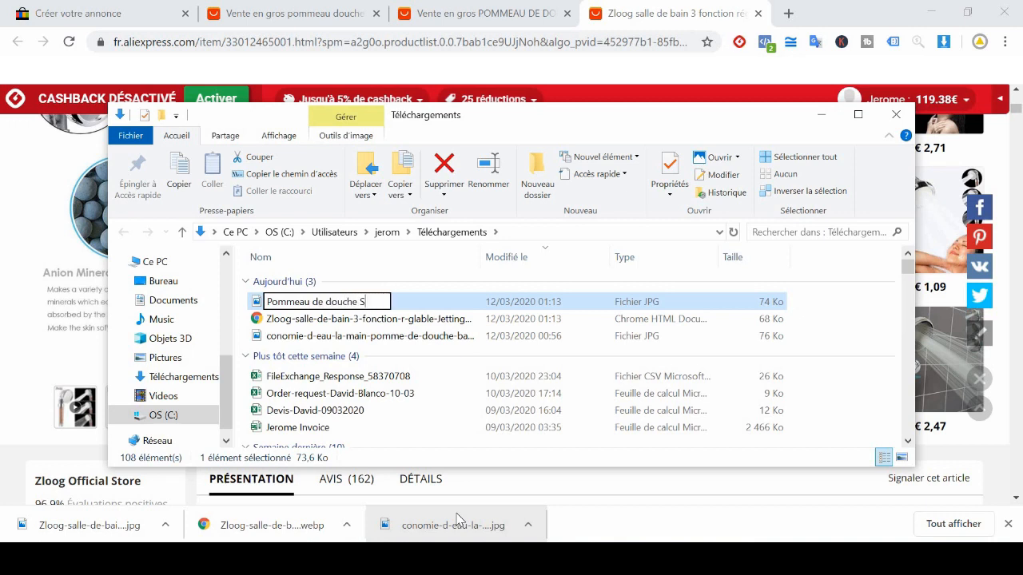
type("alle de bain 1")
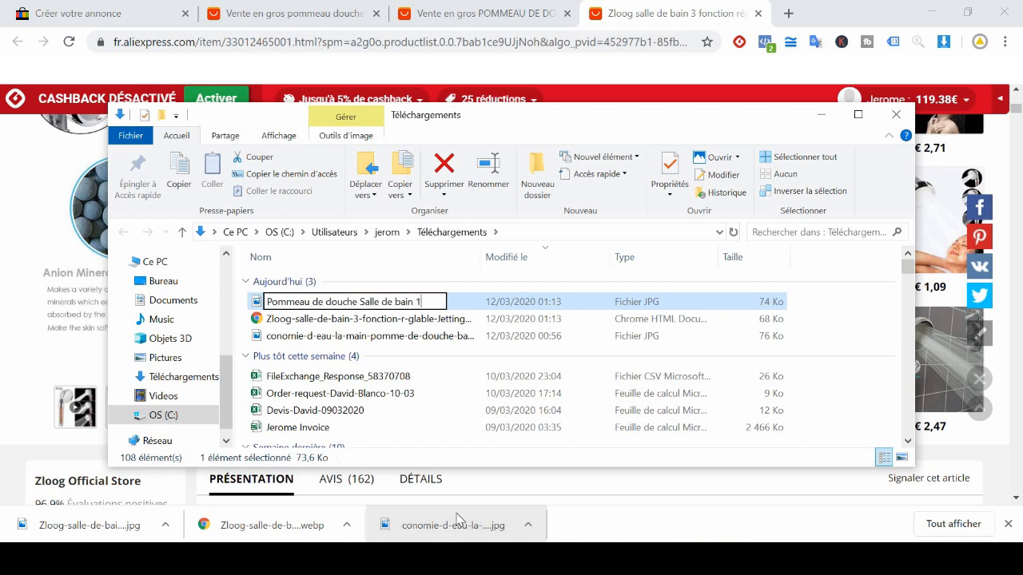
key("Return")
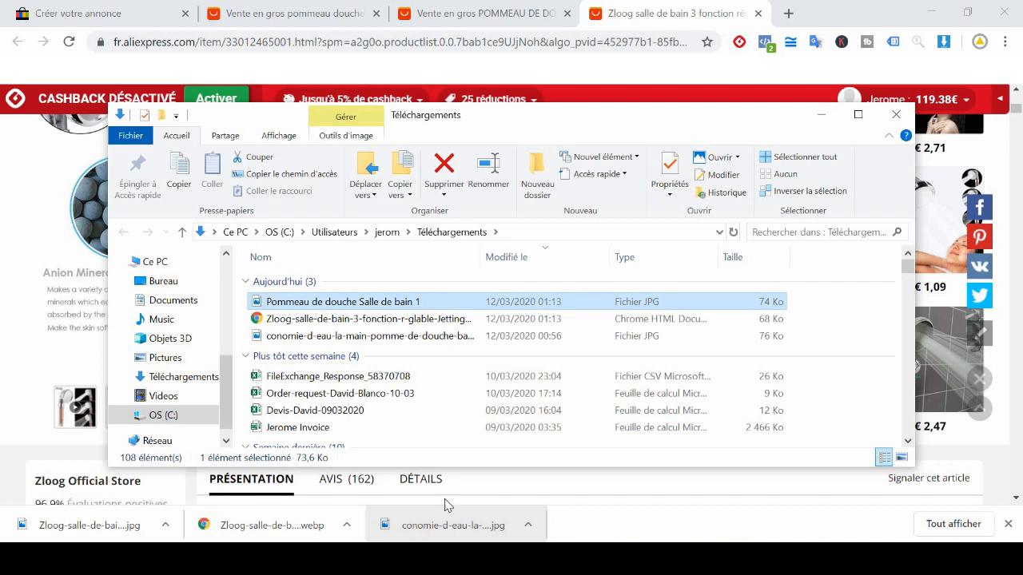
Rename the downloaded Zloog WebP file as "Pommea de douche Salle de bain 2" and minimize the downloads folder.
left_click(416, 319)
right_click(416, 320)
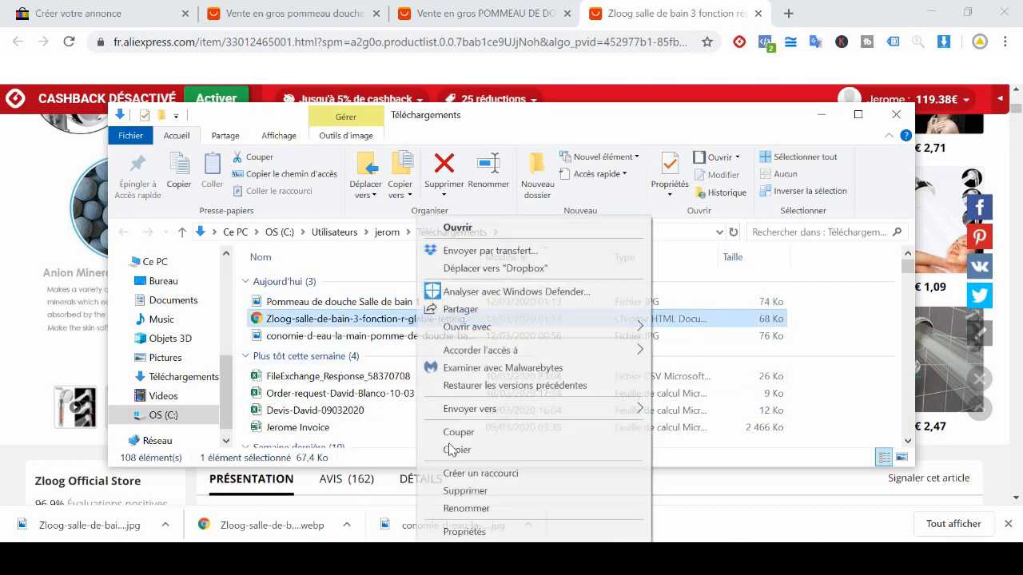
left_click(454, 506)
type("Po")
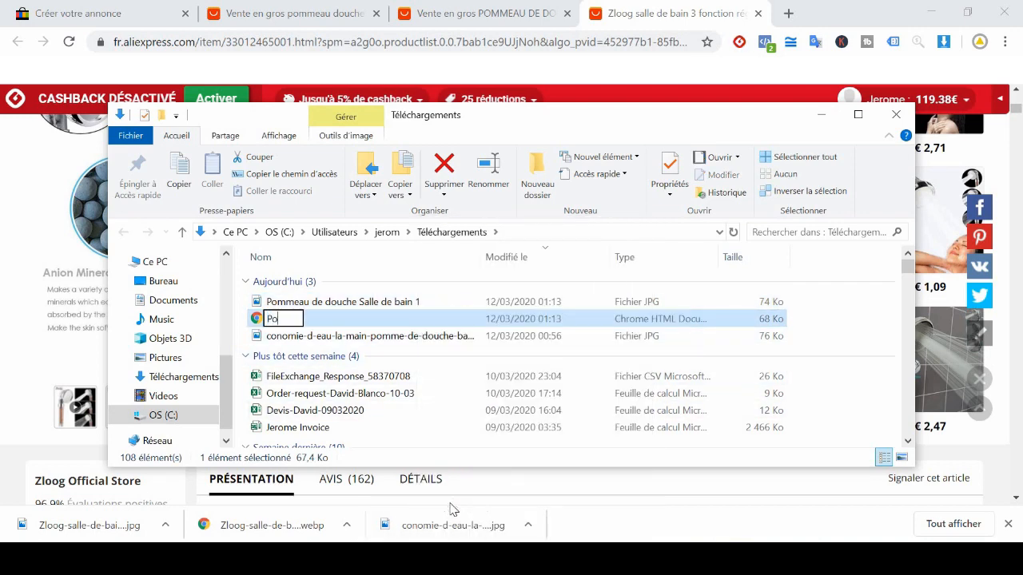
type("mmea de douch")
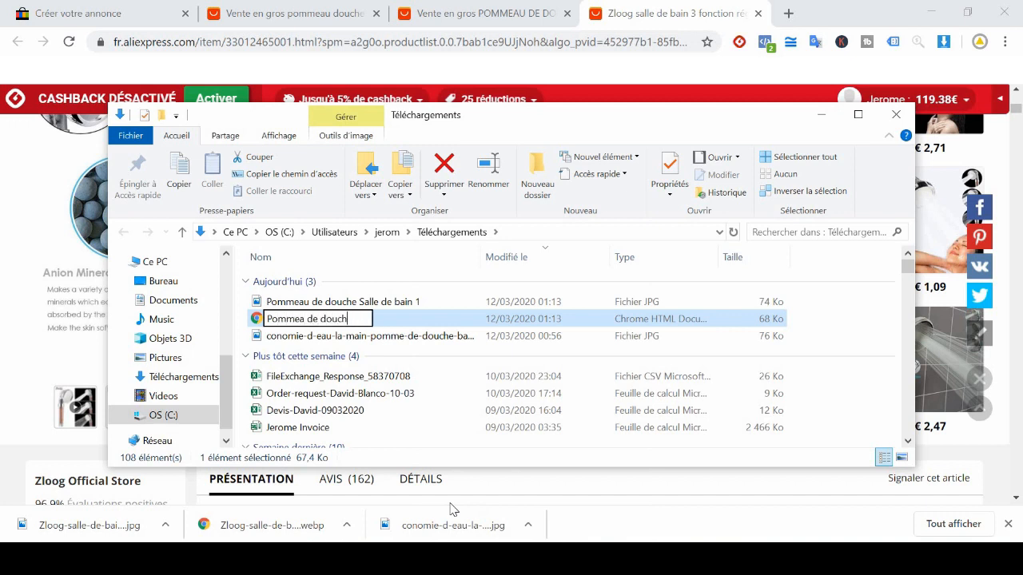
type("e Salle de bain")
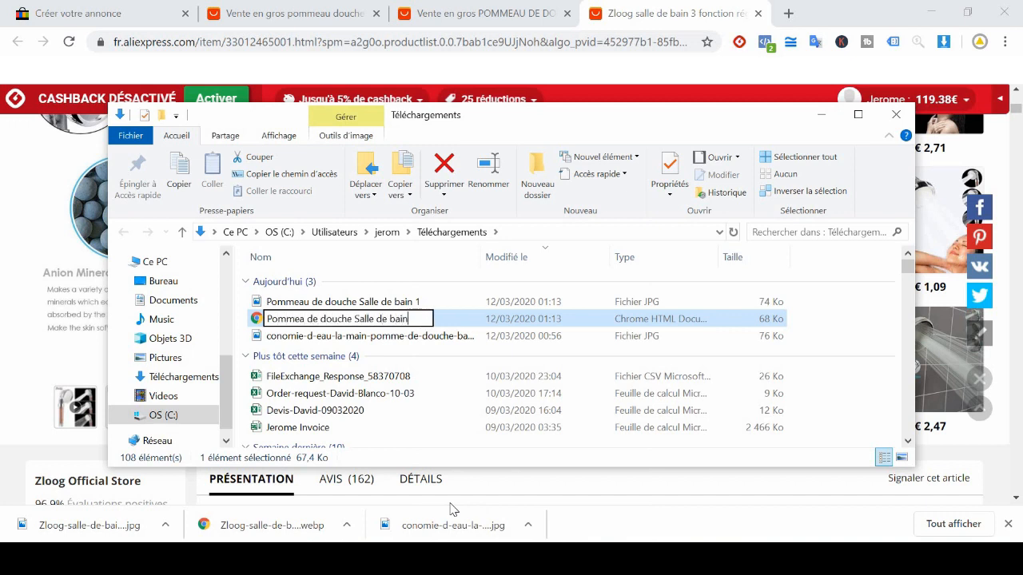
type(" 2")
key("Return")
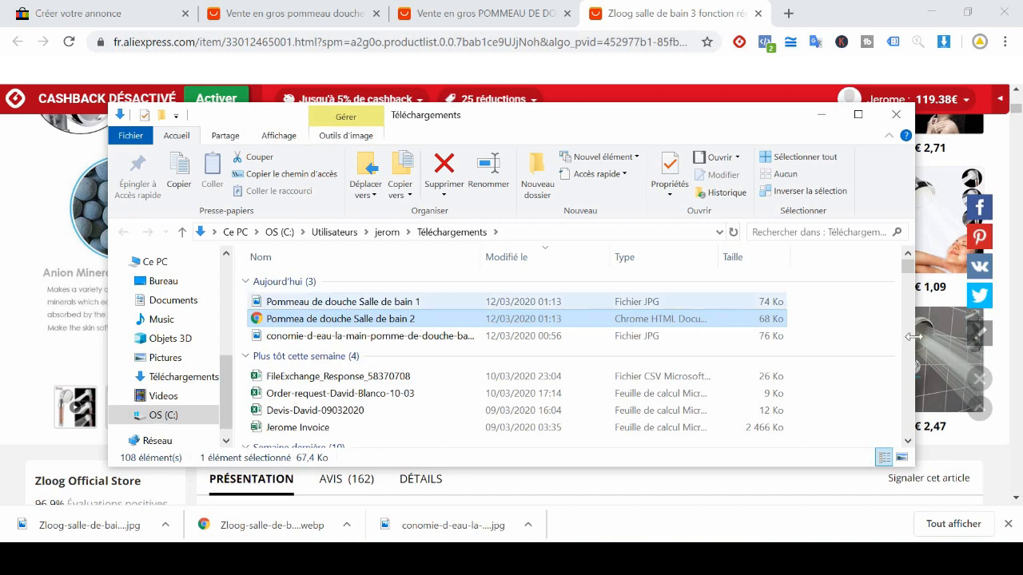
left_click(883, 319)
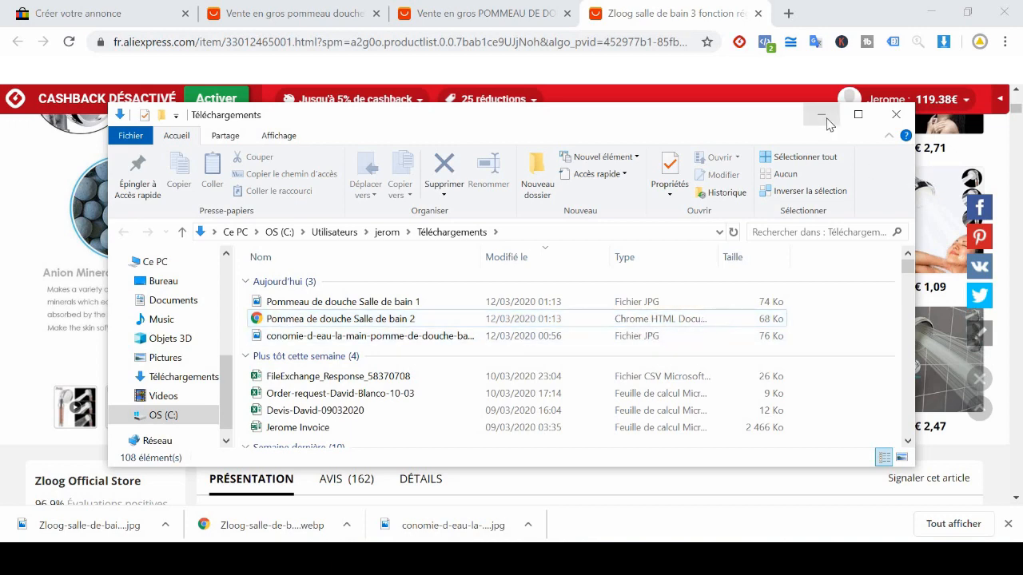
left_click(821, 116)
Search Google for "convertir webp jpg" in a new tab and show the file upload area of online-convert.com's WEBP to JPG converter.
left_click(790, 13)
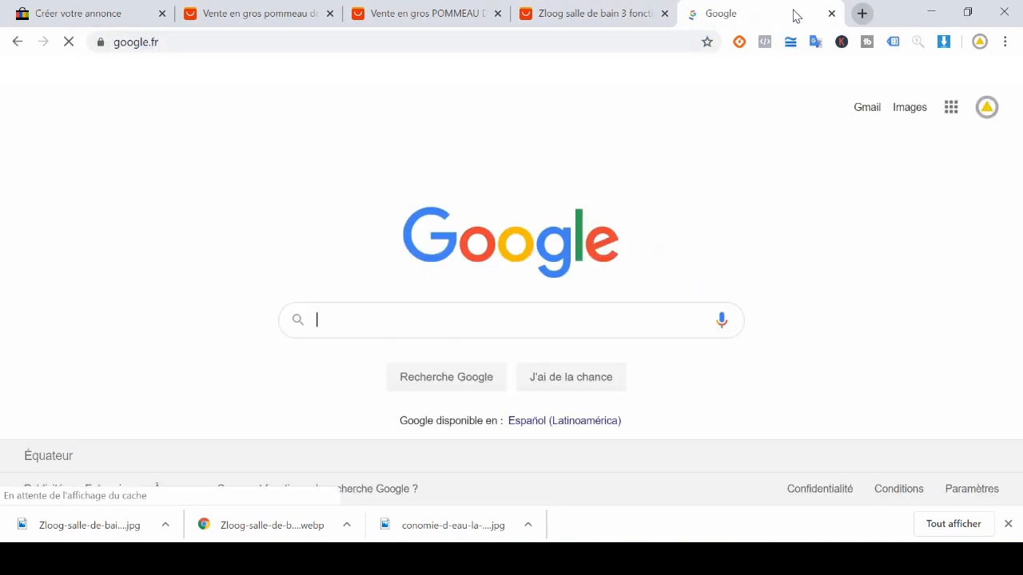
type("conve")
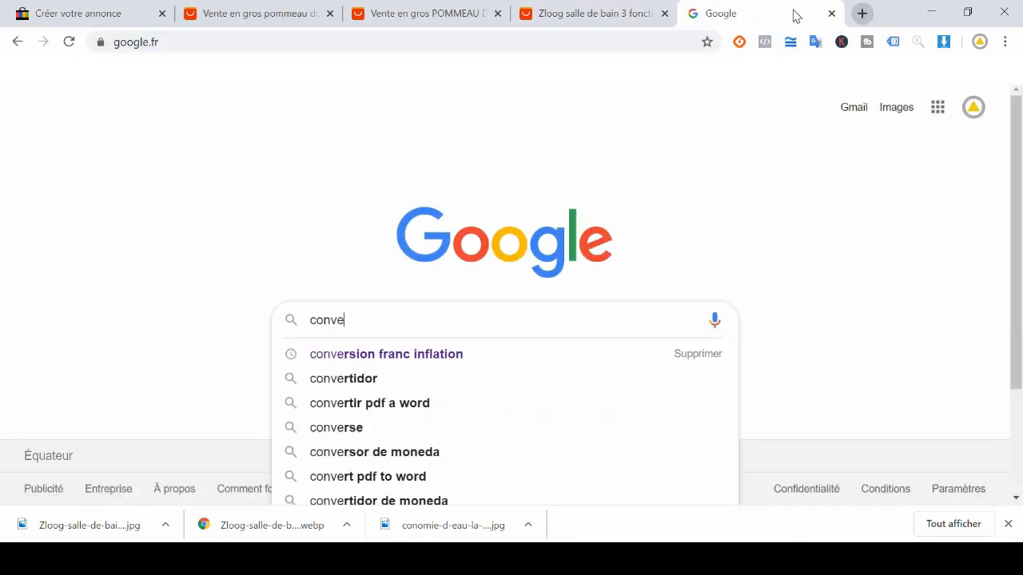
type("rtir webp jp")
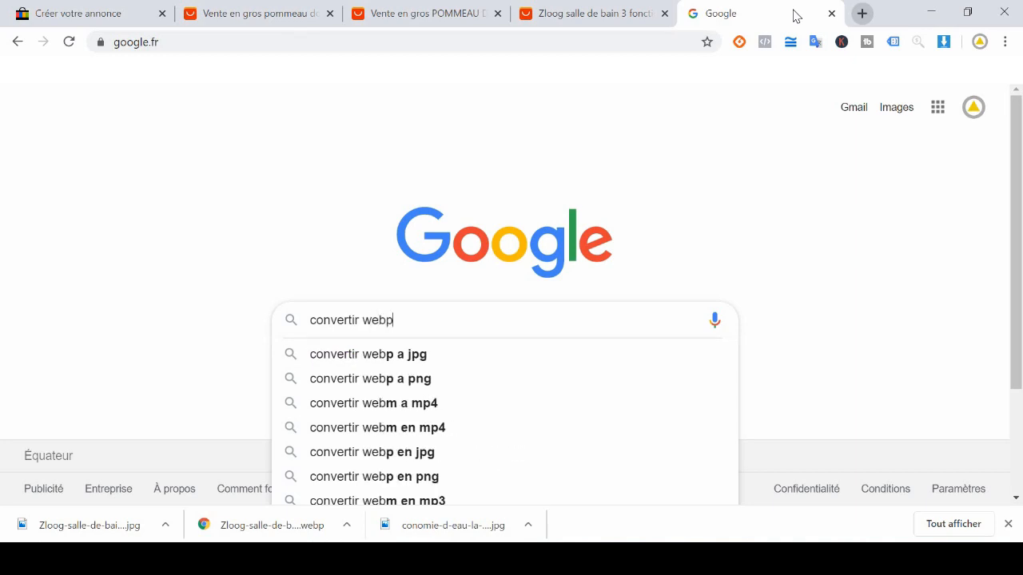
type("g")
key("Return")
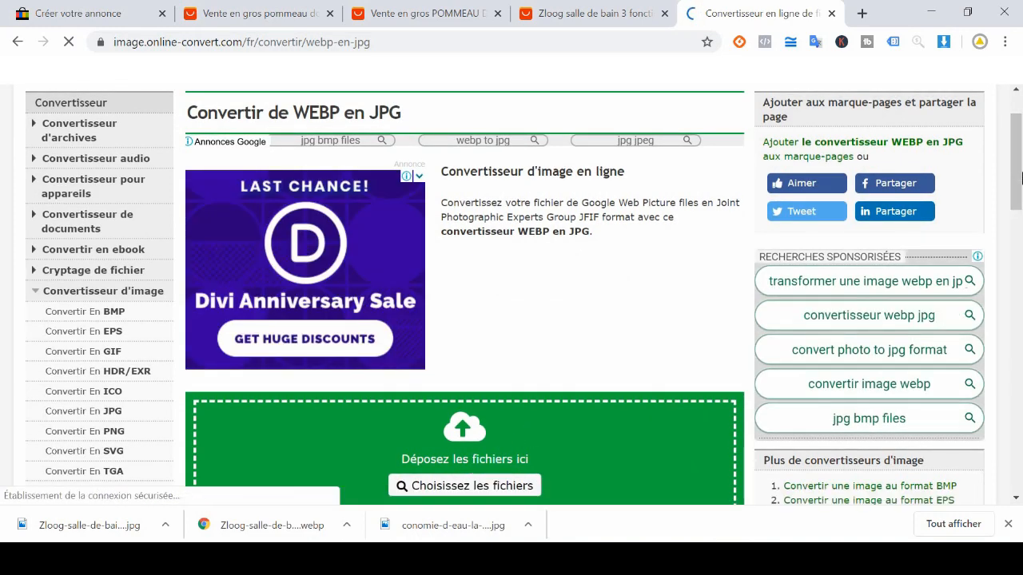
left_click_drag(1018, 179, 1021, 211)
scroll(1021, 212, "down", 2)
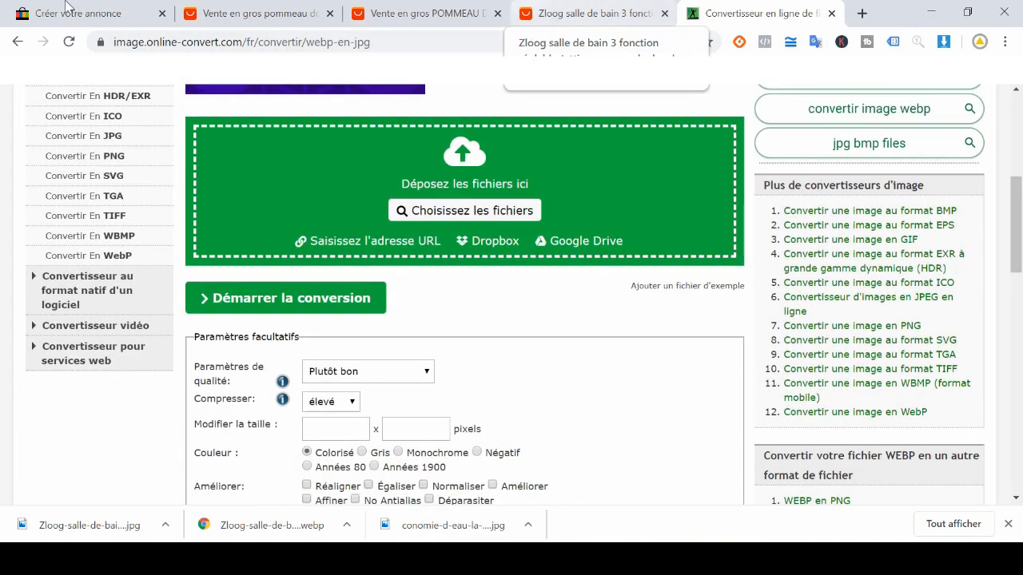
Check the eBay listing's photo section, then view the third product photo in the Zloog AliExpress listing.
left_click(78, 12)
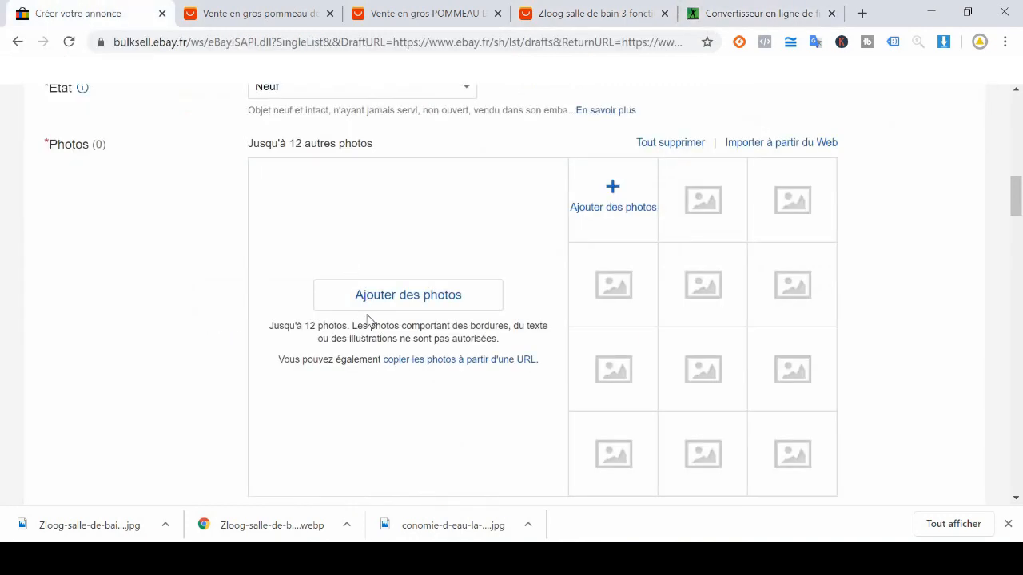
left_click(544, 11)
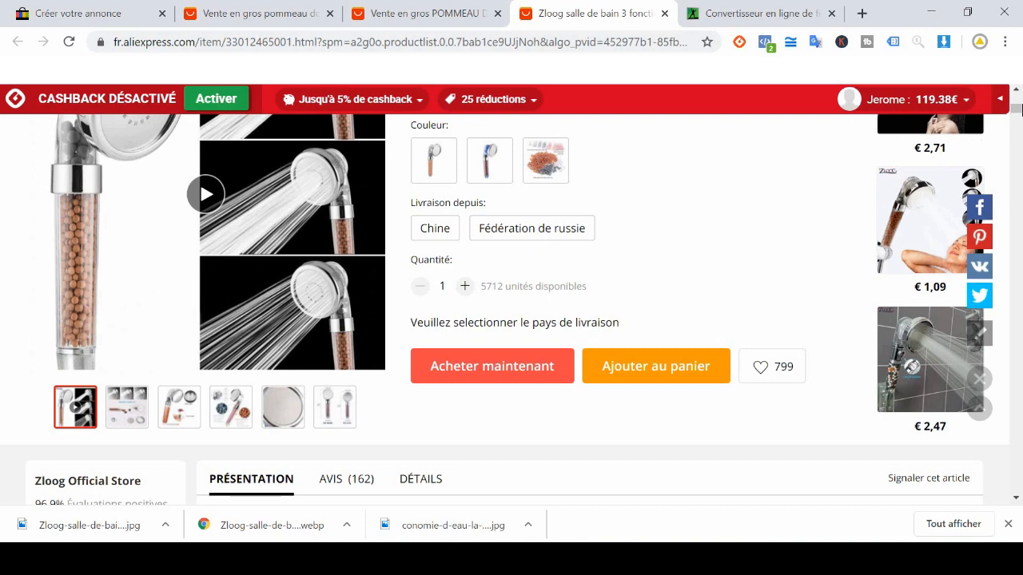
scroll(511, 303, "up", 3)
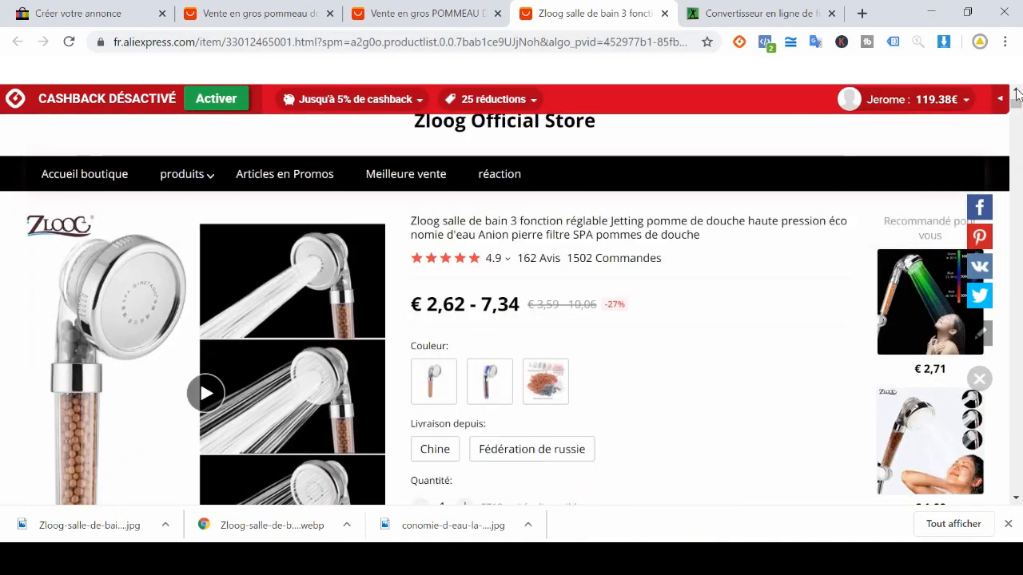
scroll(124, 500, "down", 2)
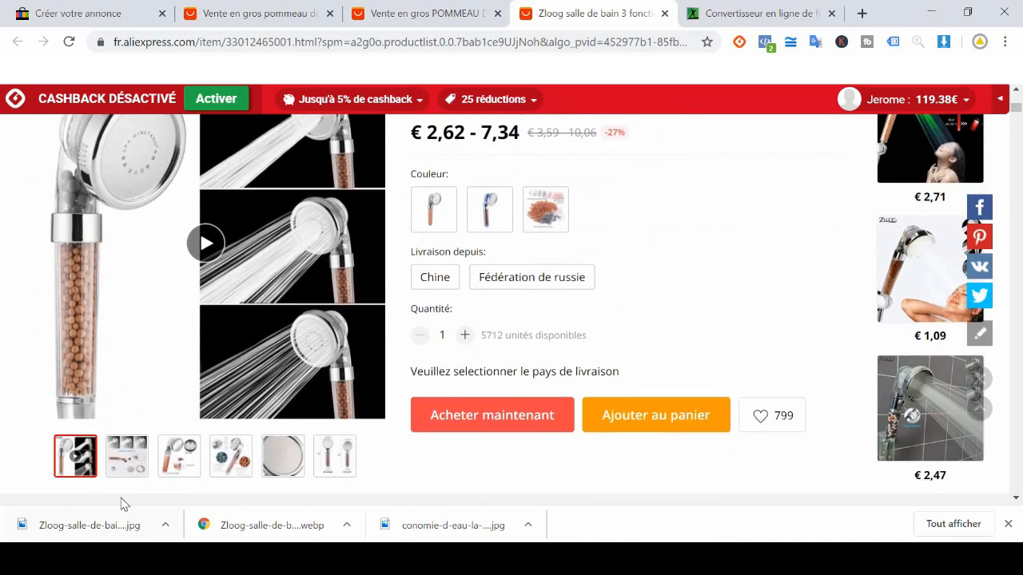
mouse_move(178, 472)
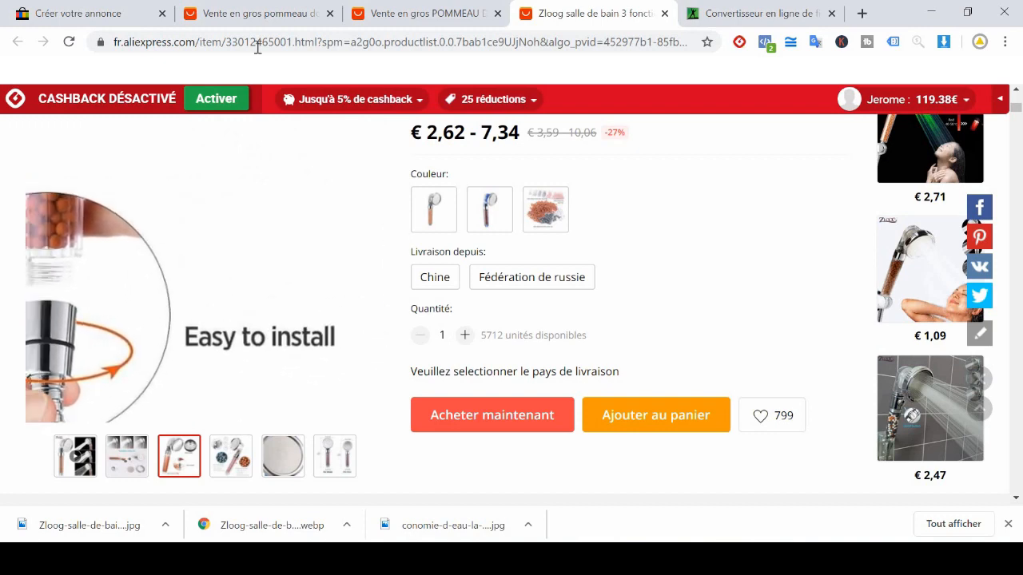
In the eBay listing's required item specifics, set Marque to "- Sans marque/Générique -" and Numéro de pièce fabricant to "Non applicable".
left_click(96, 11)
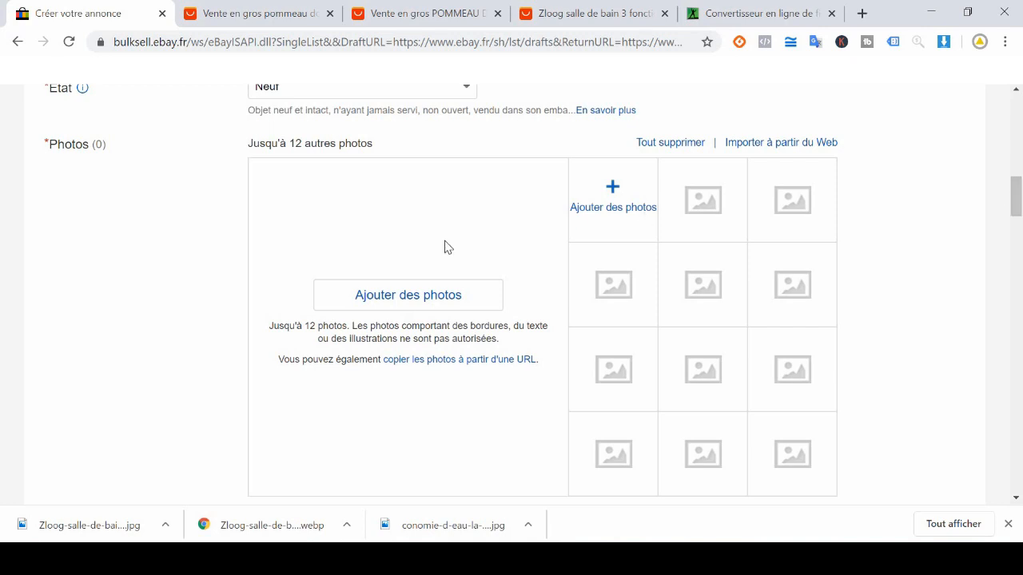
left_click_drag(1017, 205, 1020, 231)
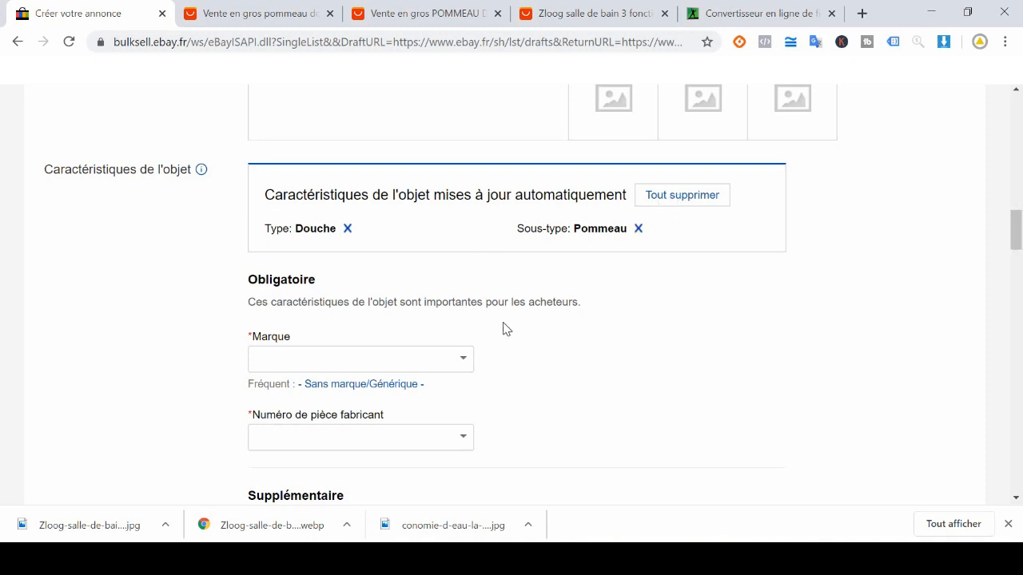
left_click(338, 385)
left_click(459, 430)
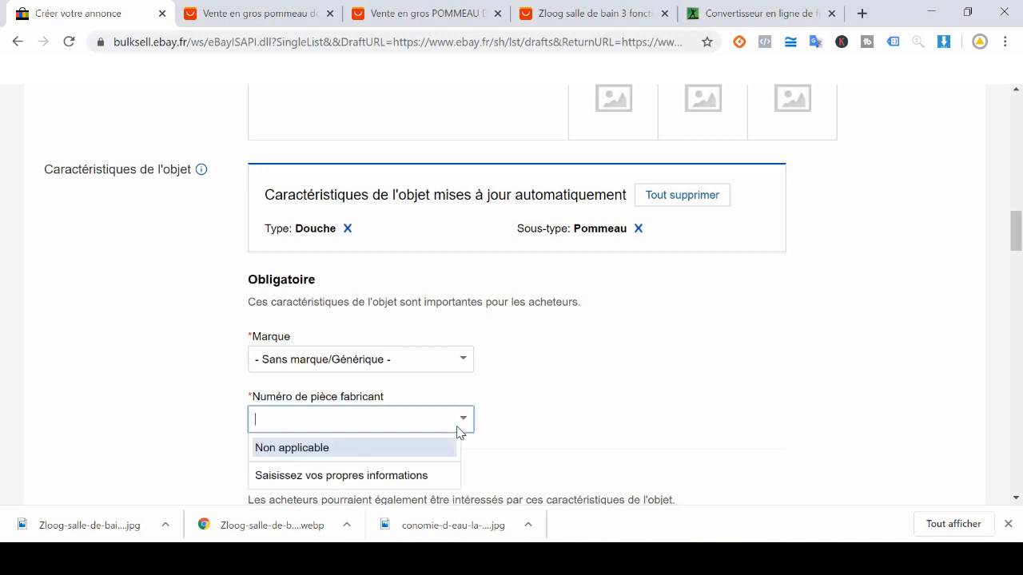
left_click(328, 452)
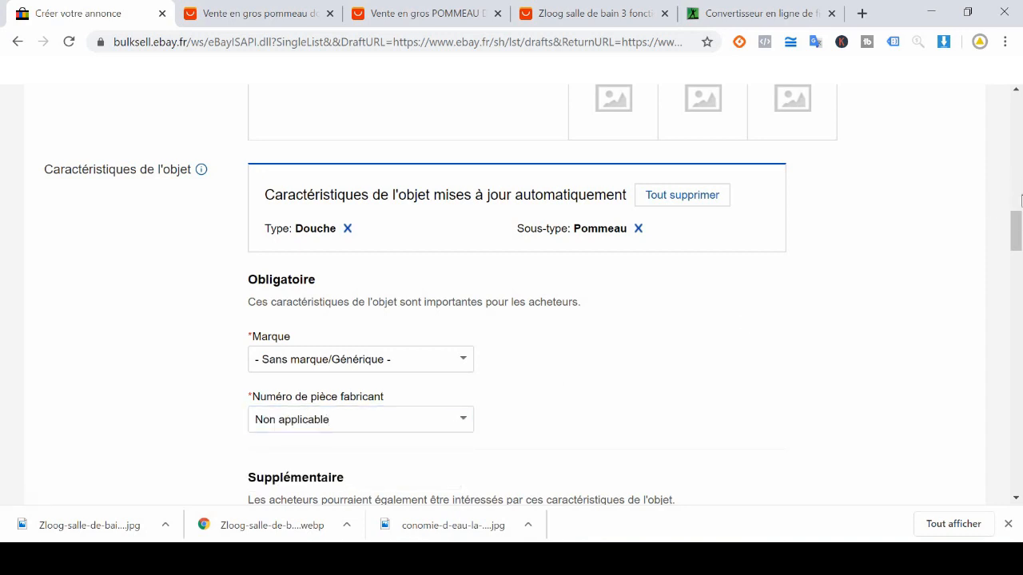
Check the shower head's colour on AliExpress and set the eBay listing's Couleur to "Argenté".
left_click_drag(1019, 226, 1020, 260)
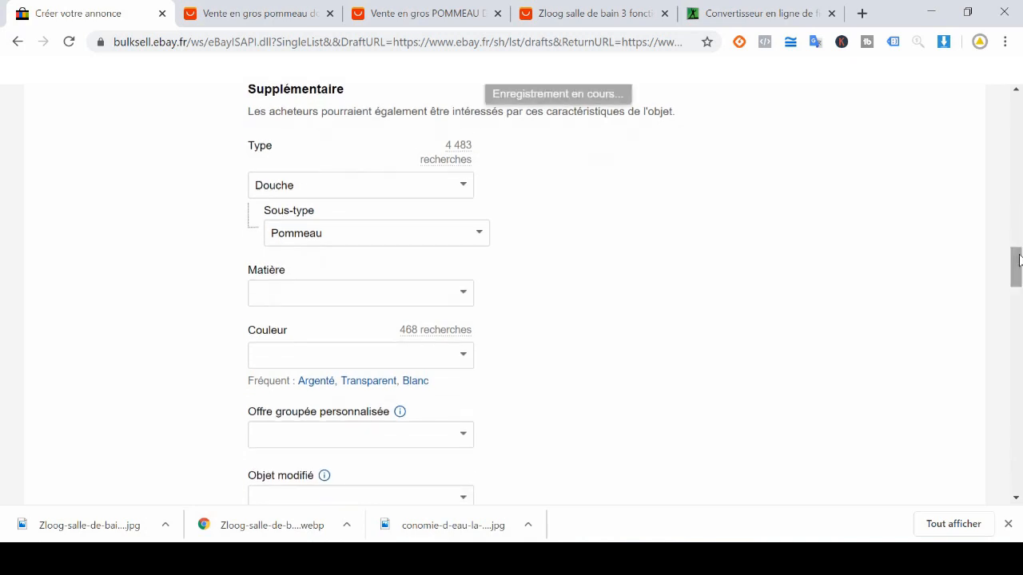
left_click(650, 6)
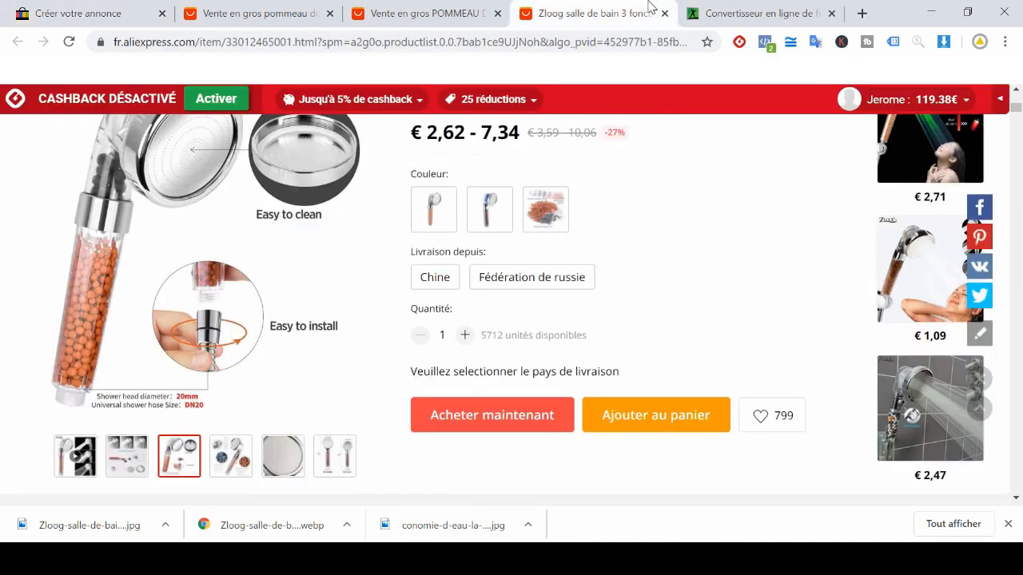
left_click(96, 11)
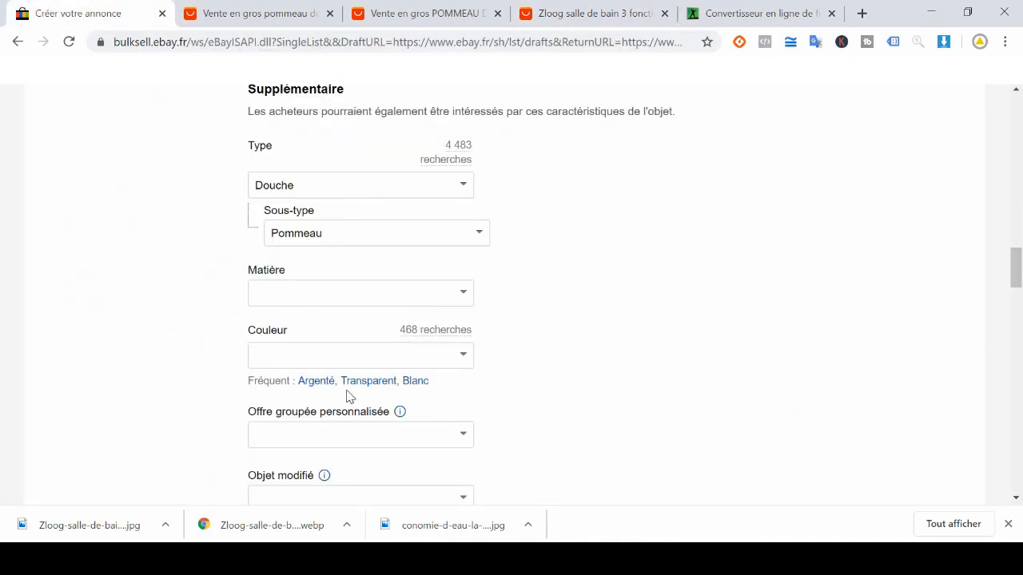
left_click(318, 379)
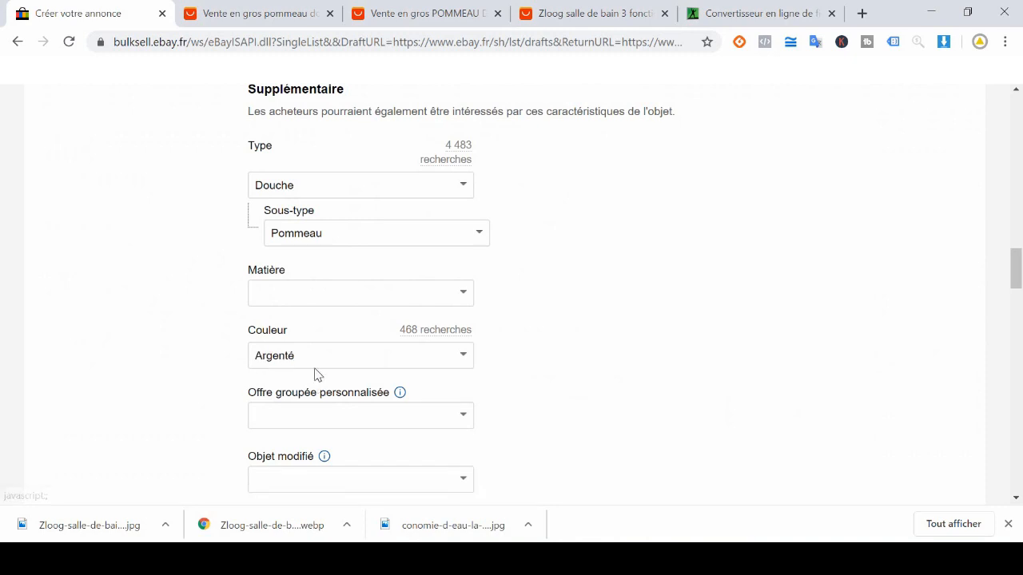
Look up the shower head's material in the product description of the Zloog AliExpress listing.
left_click(468, 296)
left_click(585, 322)
left_click(592, 13)
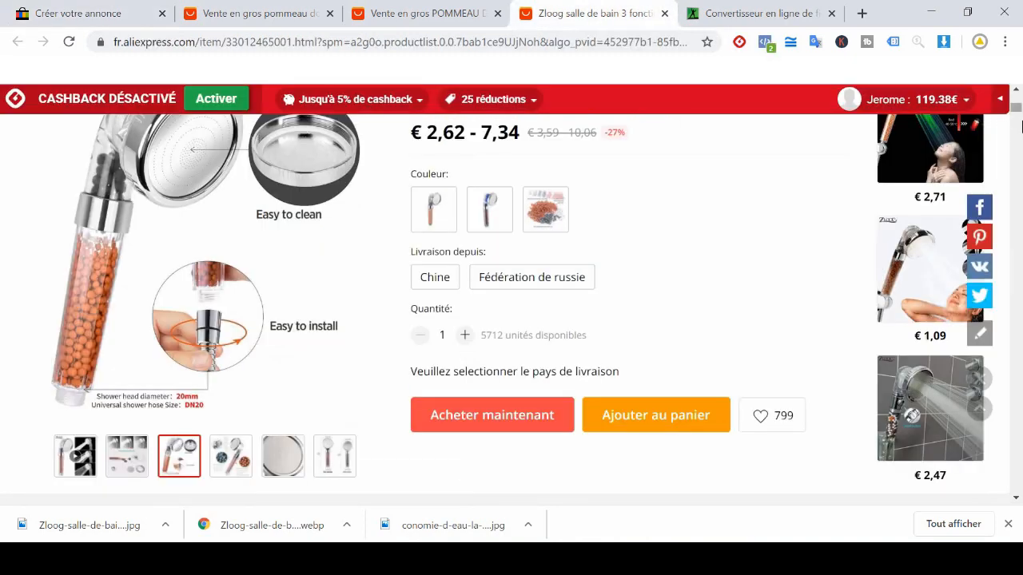
left_click_drag(1021, 124, 1009, 159)
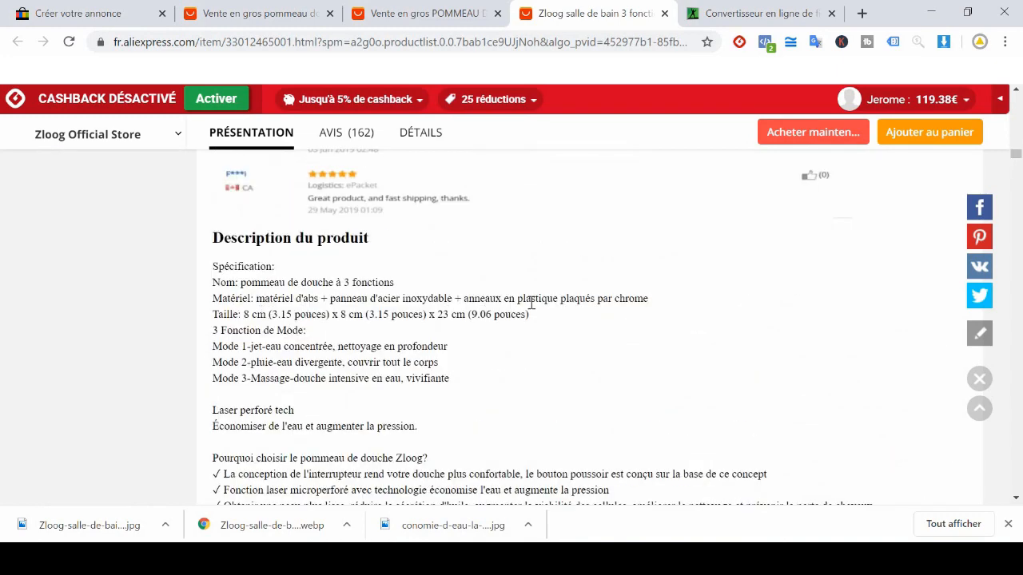
left_click_drag(466, 301, 272, 298)
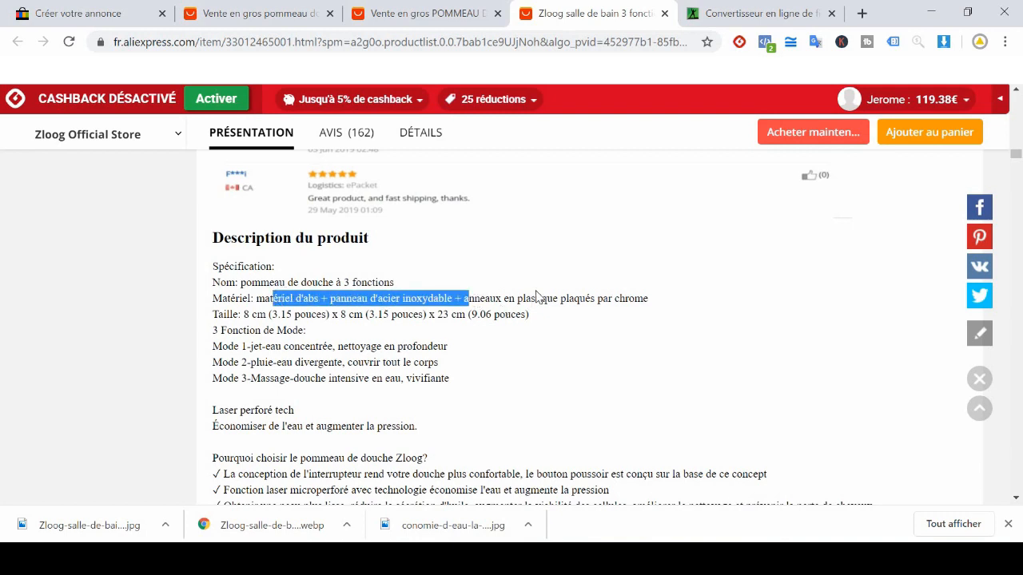
left_click(471, 297)
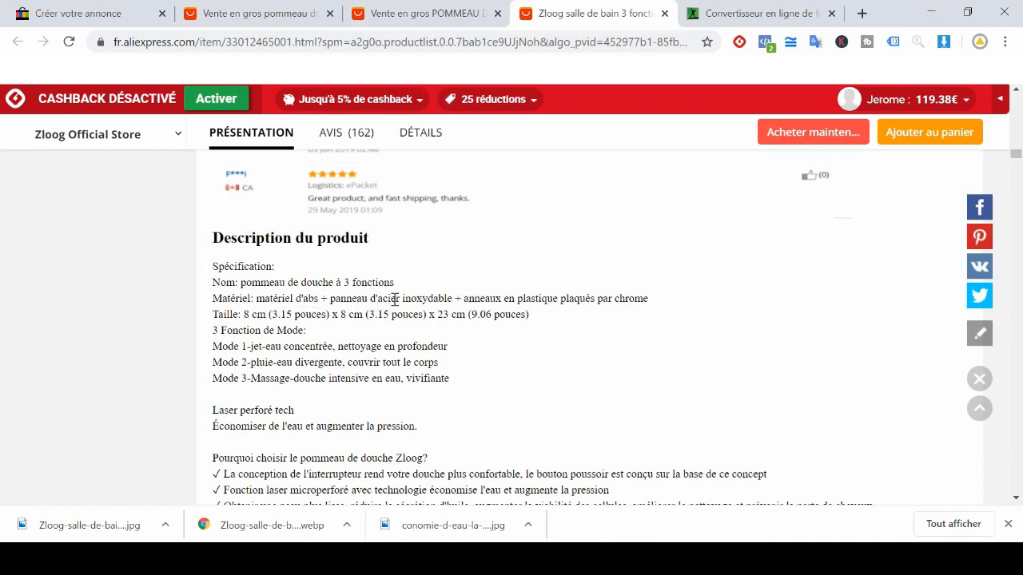
Set the eBay listing's Matière to "Inox".
left_click(88, 12)
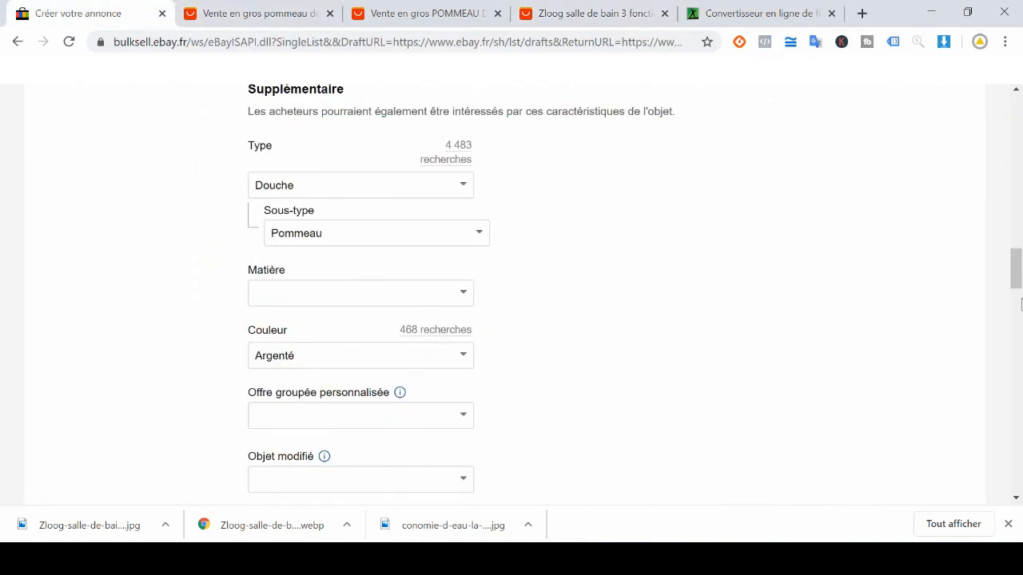
scroll(1016, 284, "down", 1)
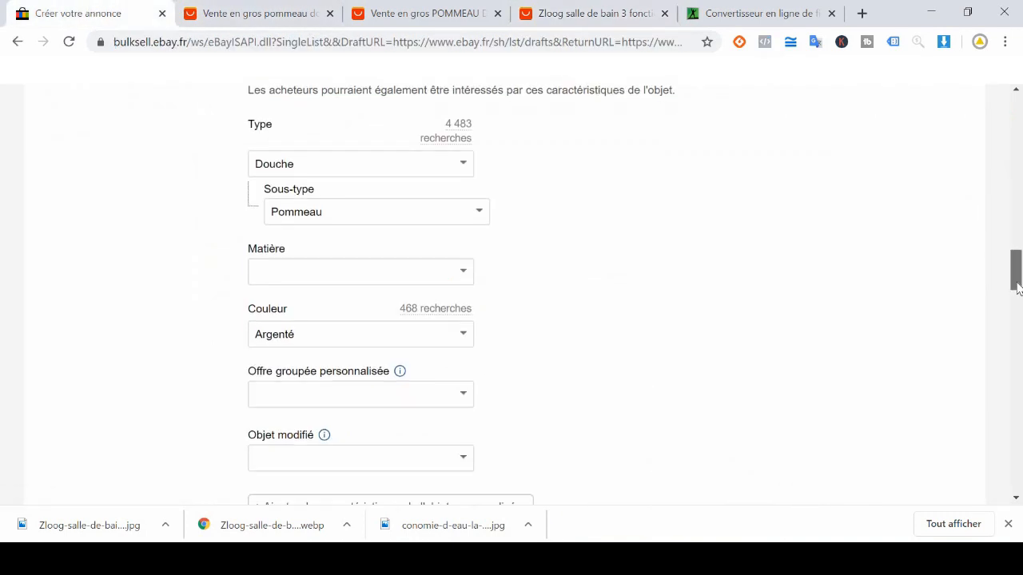
left_click(468, 256)
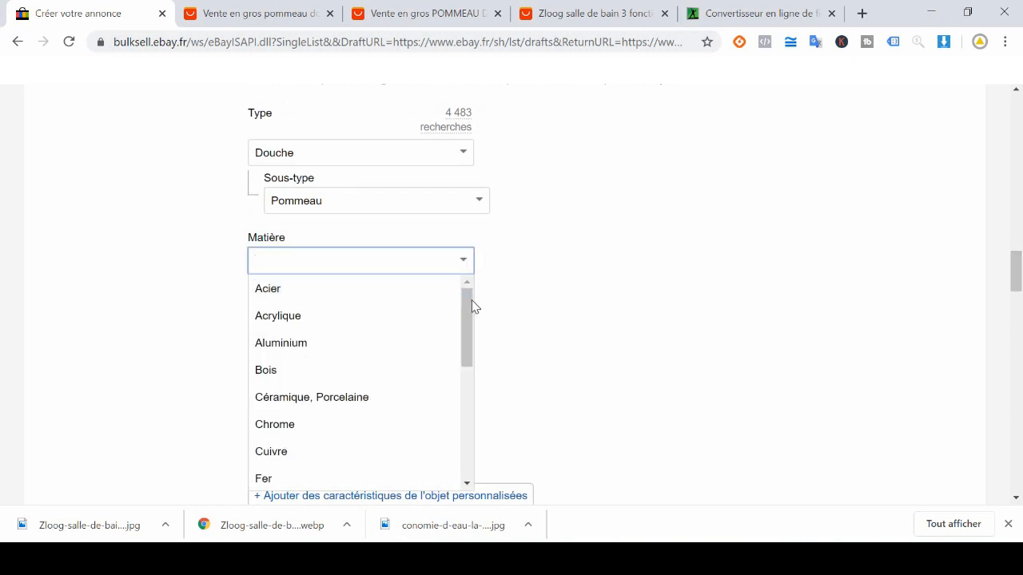
left_click_drag(470, 322, 473, 420)
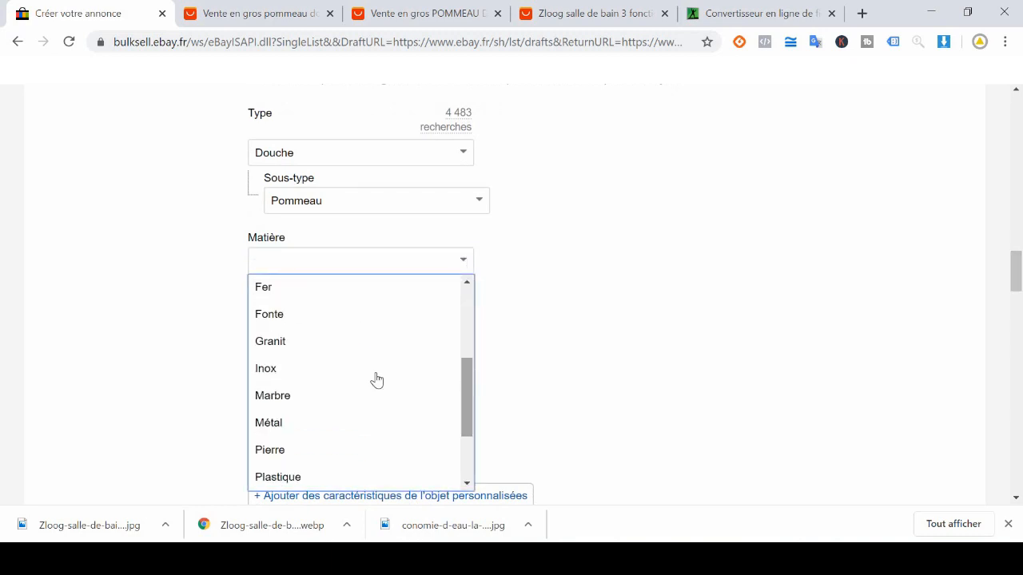
left_click(277, 367)
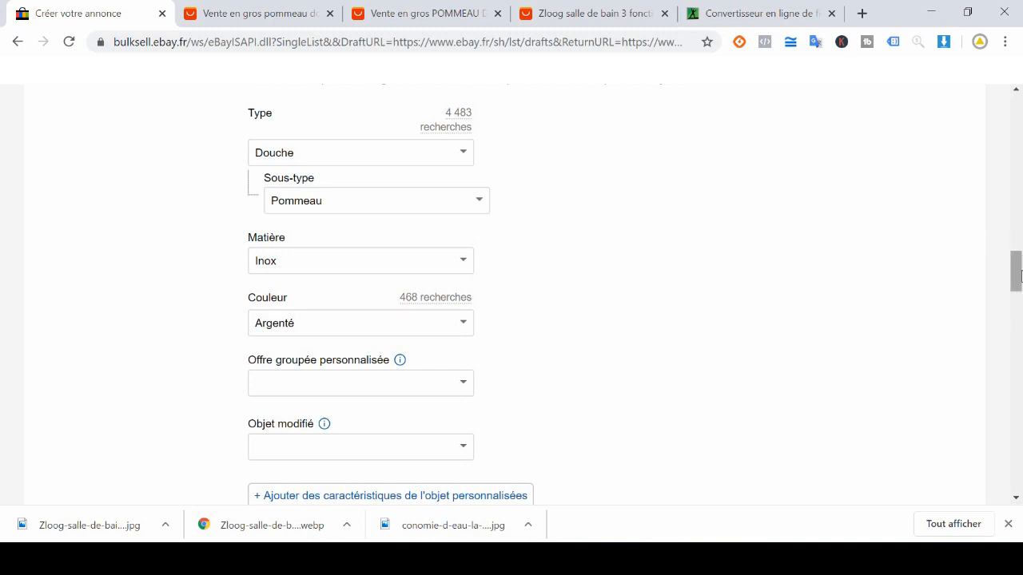
Copy the full product description of the Zloog shower head from AliExpress into the eBay listing's Description de l'objet.
left_click_drag(1015, 284, 1011, 321)
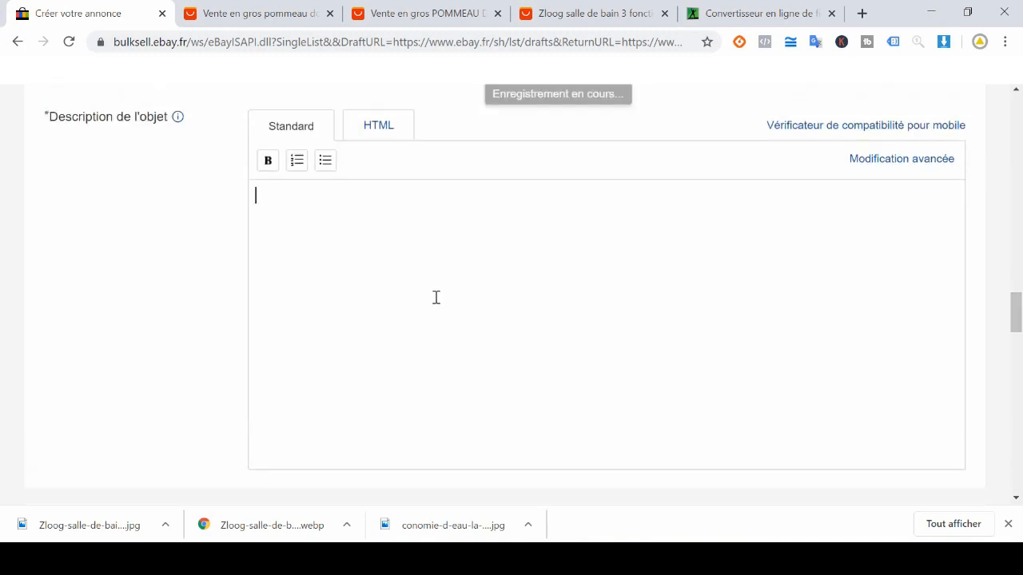
left_click(605, 22)
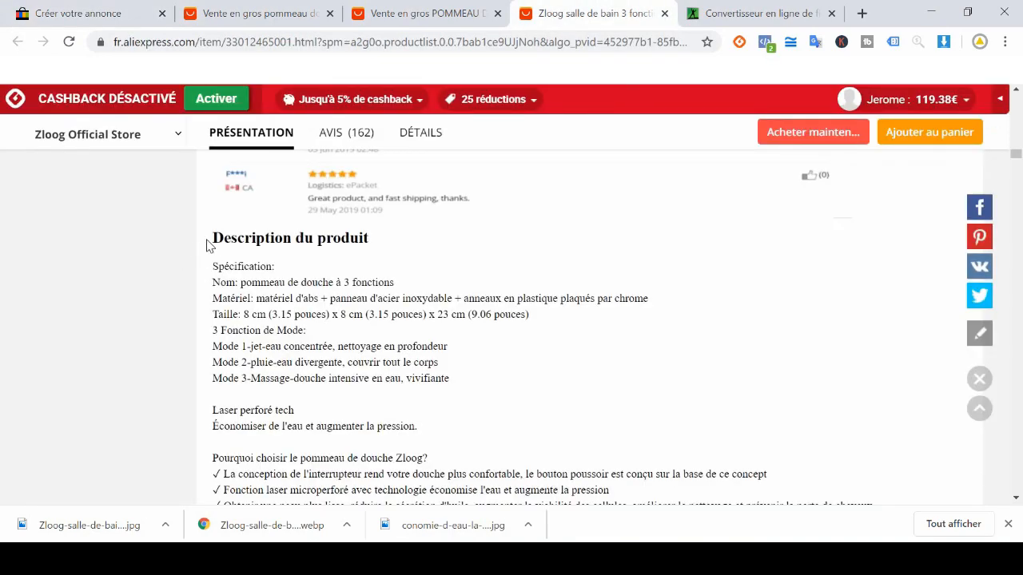
left_click_drag(213, 240, 342, 404)
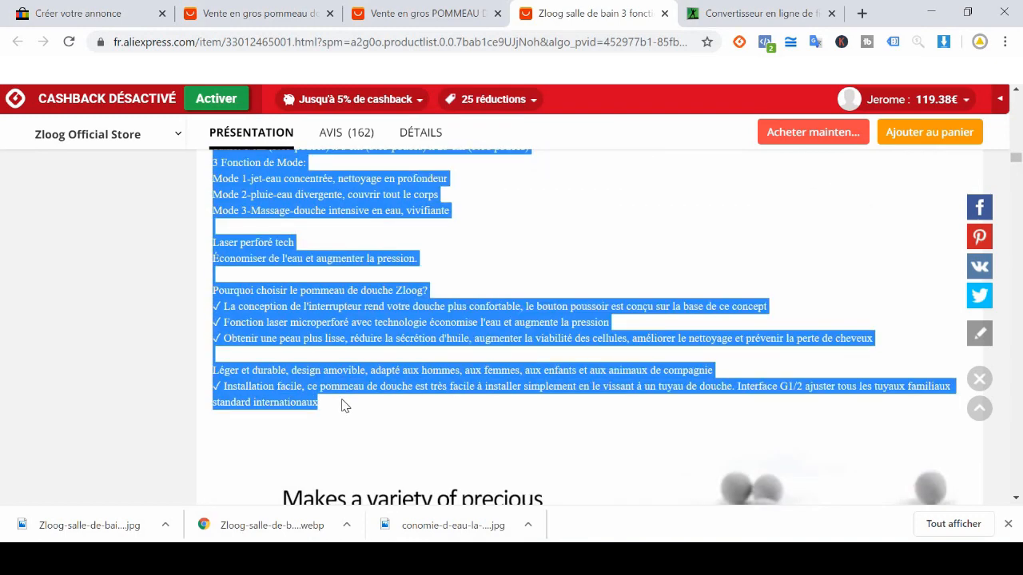
key("ctrl+1")
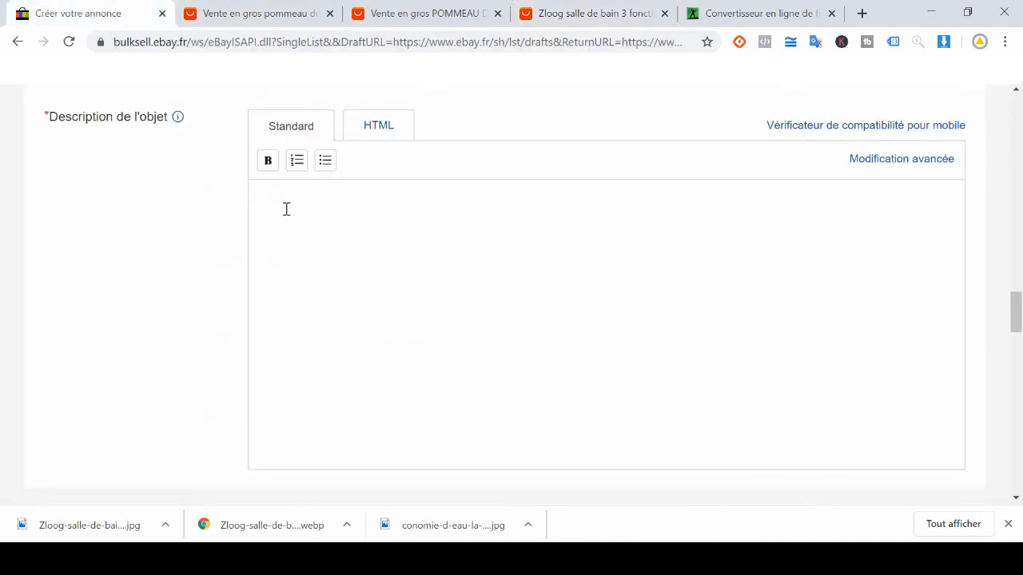
key("ctrl+v")
left_click_drag(607, 316, 174, 159)
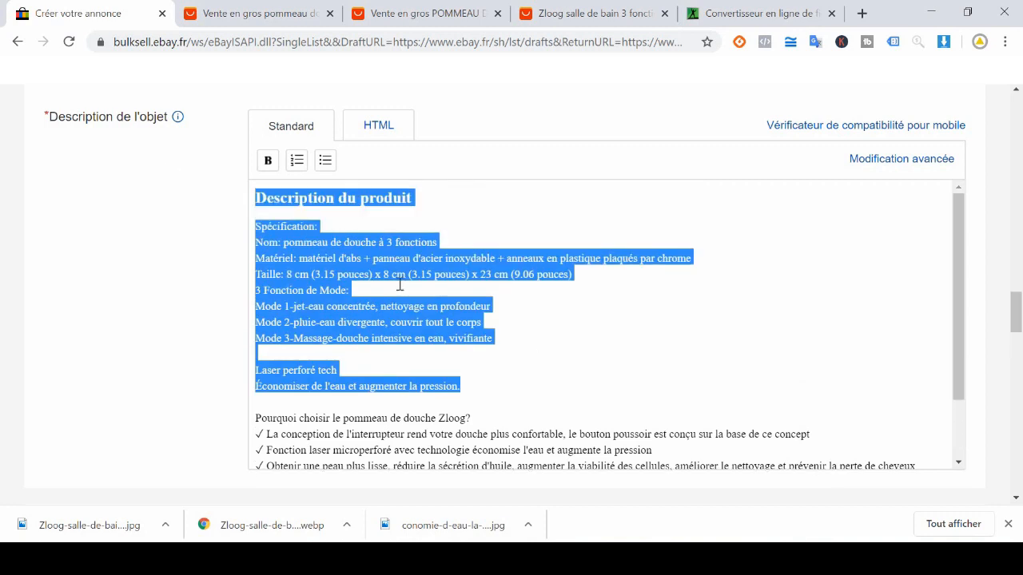
left_click(402, 285)
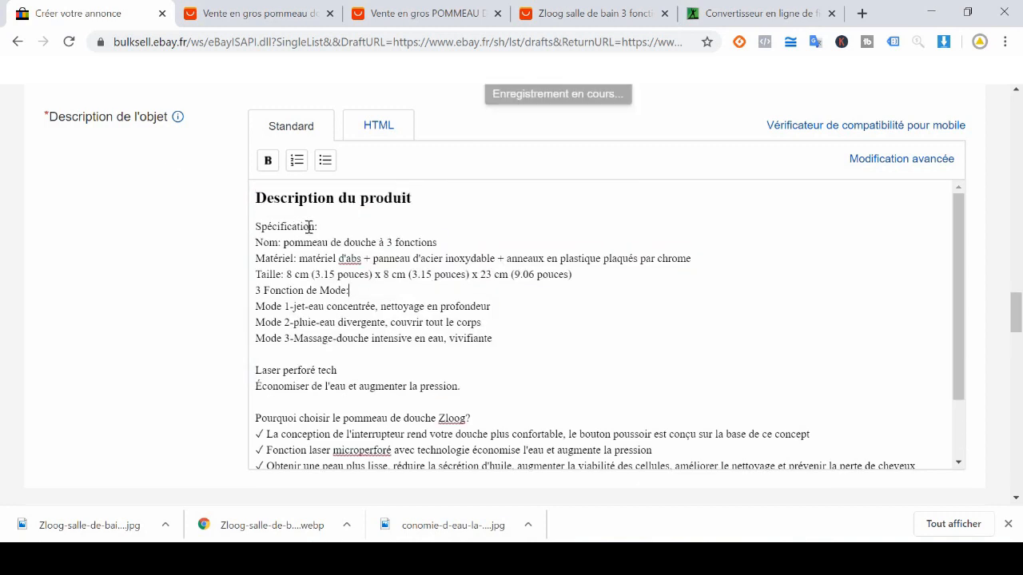
Correct the description's opening lines to "Spécifications:", "Pommeau de douche à 3 fonctions" and "3 Fonctions de Mode:".
type("s")
left_click_drag(285, 240, 254, 242)
left_click(264, 259)
type("P")
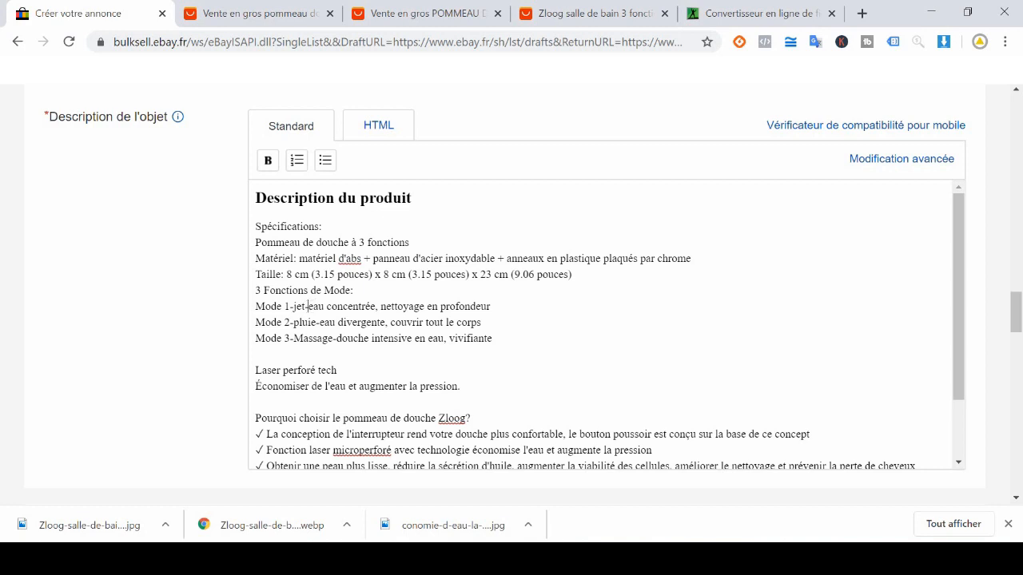
Reword the Mode 1 line of the description to "jet d'eau concentré, nettoyage en profondeur".
key("BackSpace")
type("d")
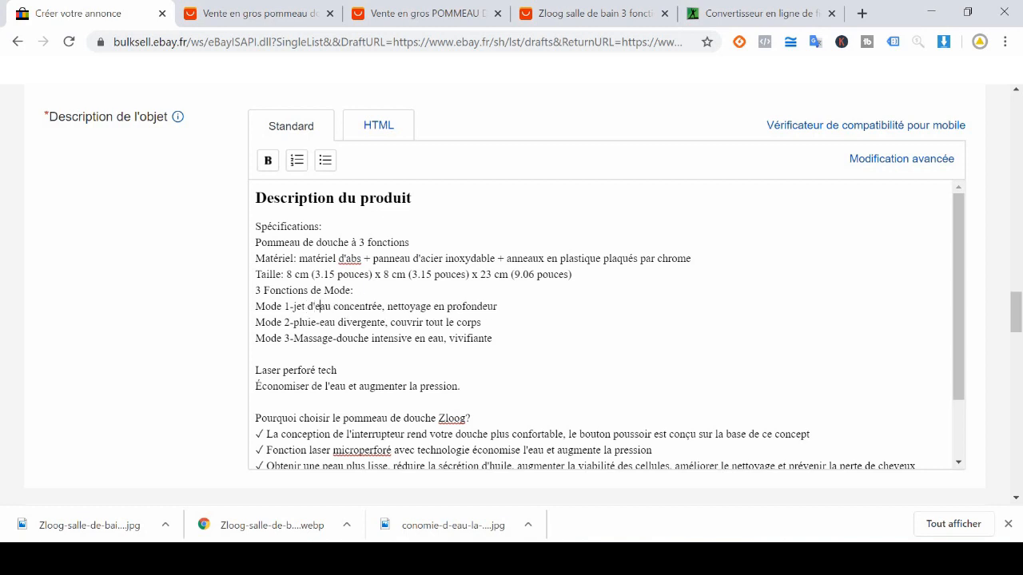
key("BackSpace")
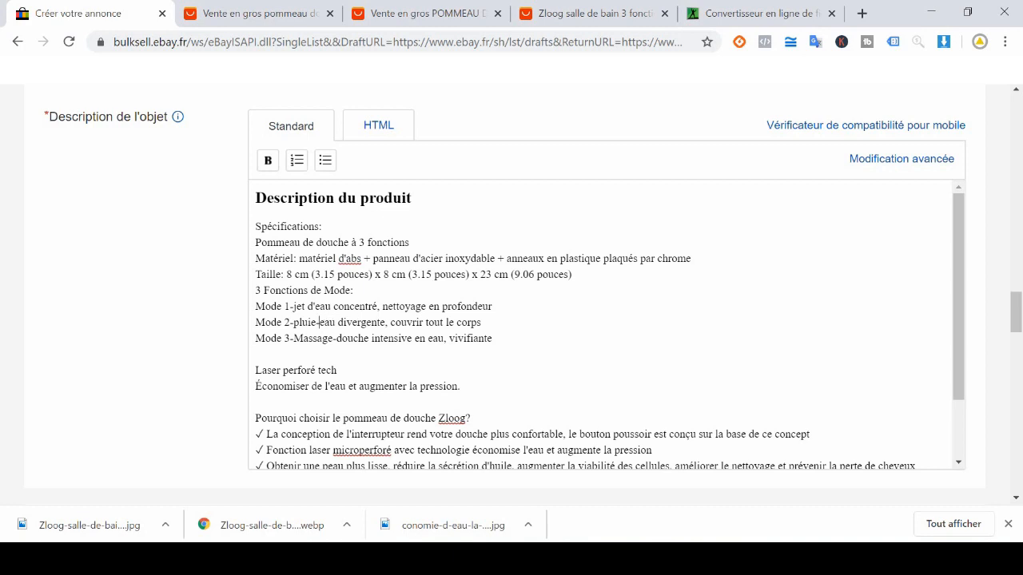
Reword the Mode 2 line to "pluie d'eau divergente, couvre tout le corps" and insert a blank line above "3 Fonctions de Mode:".
key("BackSpace")
key("BackSpace")
key("BackSpace")
type("ie d'")
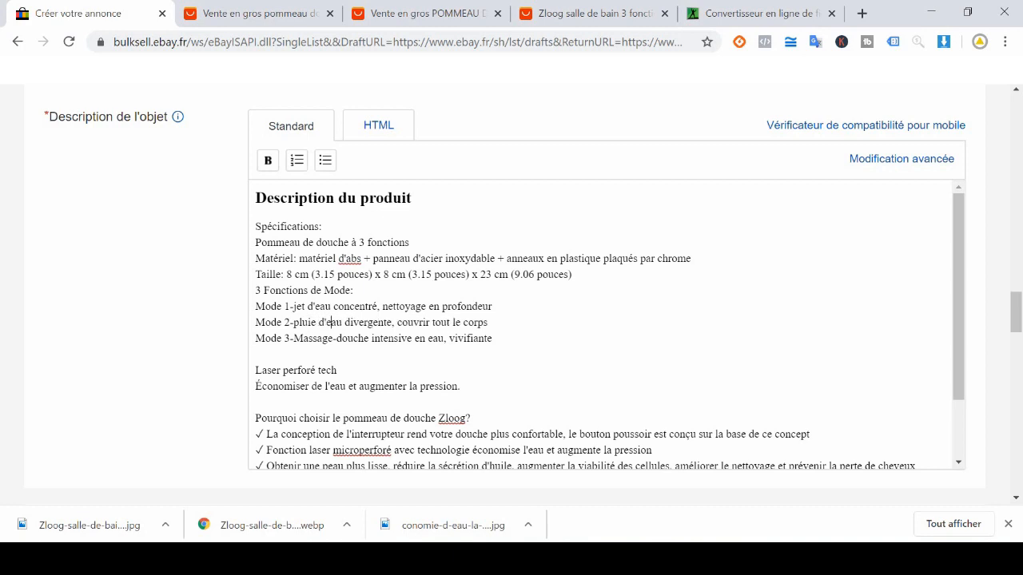
key("BackSpace")
key("BackSpace")
type("e")
key("Return")
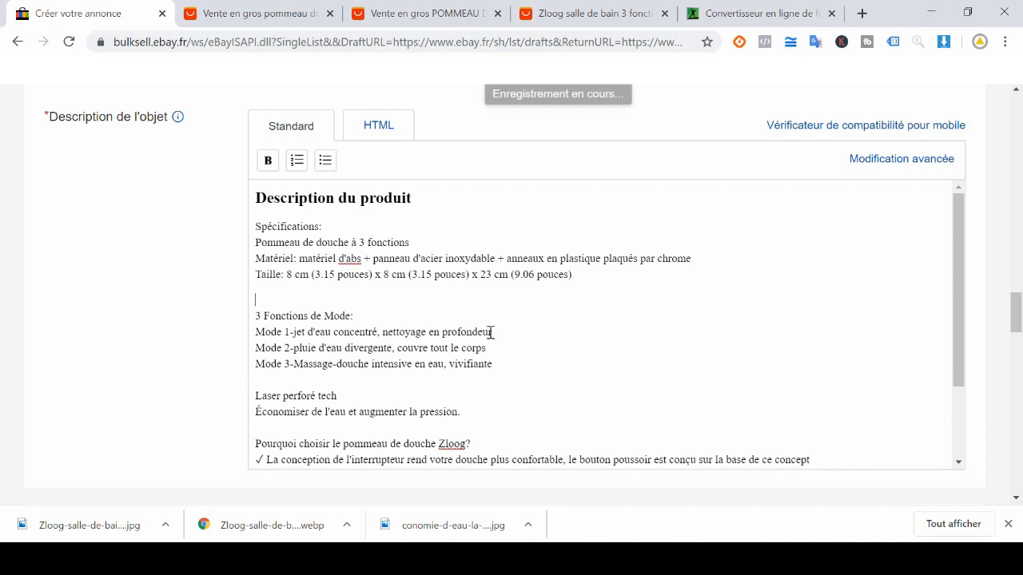
Change the description line "Laser perforé tech" to "Technique laser perforé".
left_click(346, 379)
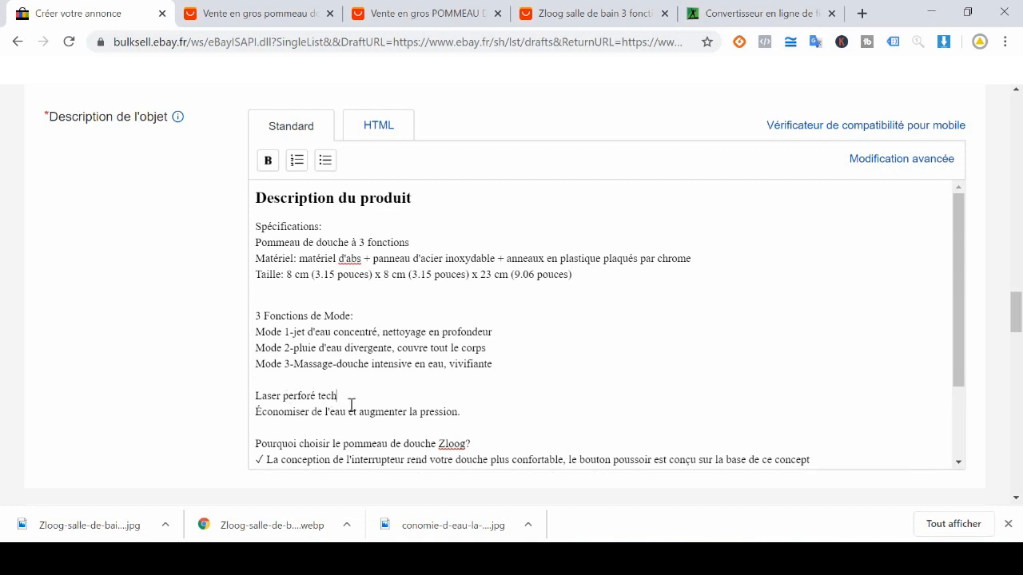
left_click_drag(315, 396, 356, 393)
key("BackSpace")
type("Tee")
type("hnique")
key("BackSpace")
key("BackSpace")
type("la")
Remove the brand name Zloog from the question "Pourquoi choisir le pommeau de douche ?" in the description.
scroll(356, 392, "down", 2)
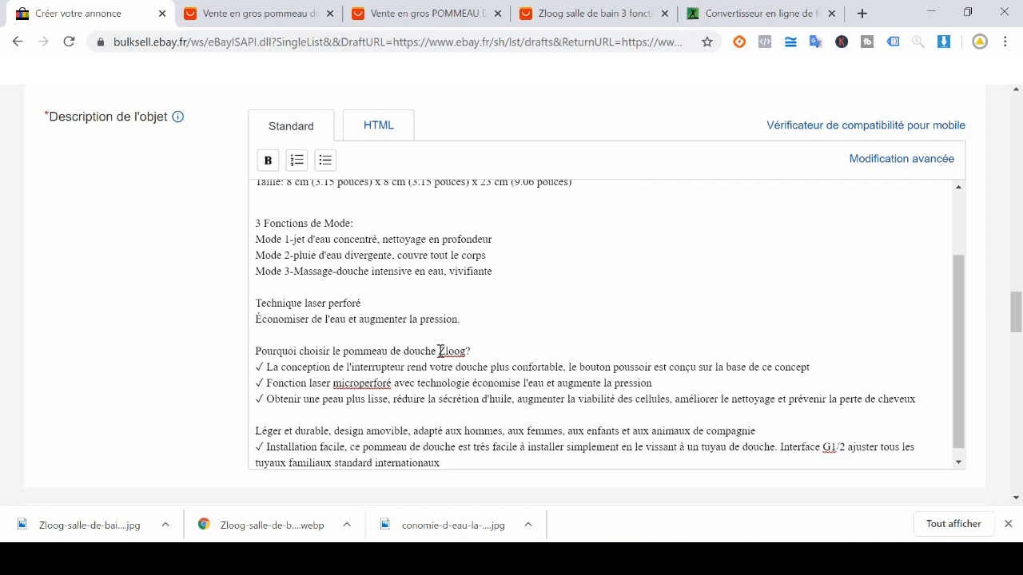
left_click_drag(439, 351, 469, 351)
key("BackSpace")
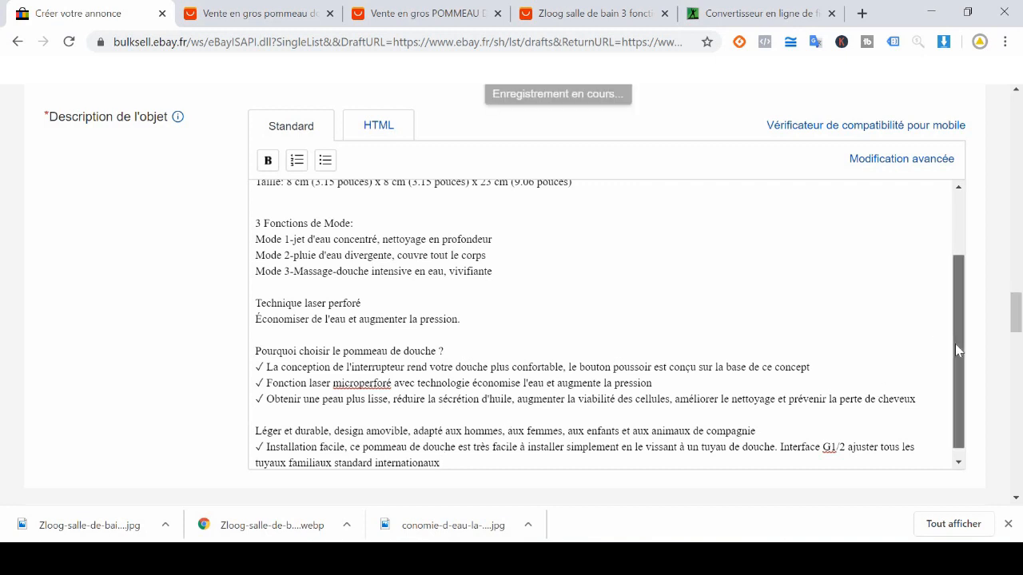
Add the lines "Livraison gratuite vers la France" and "Garantie 2 ans" at the end of the description.
scroll(955, 344, "down", 1)
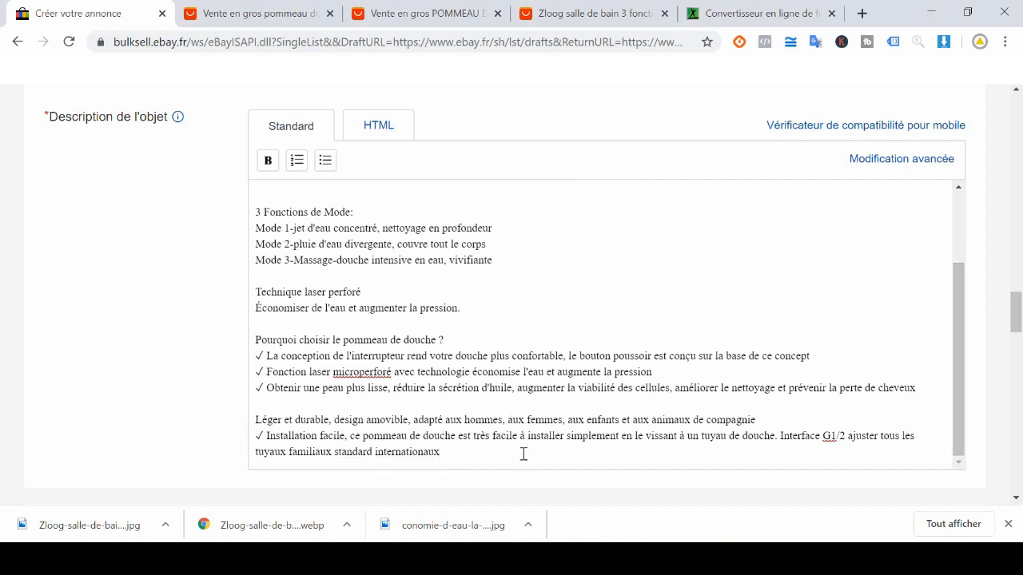
key("Return")
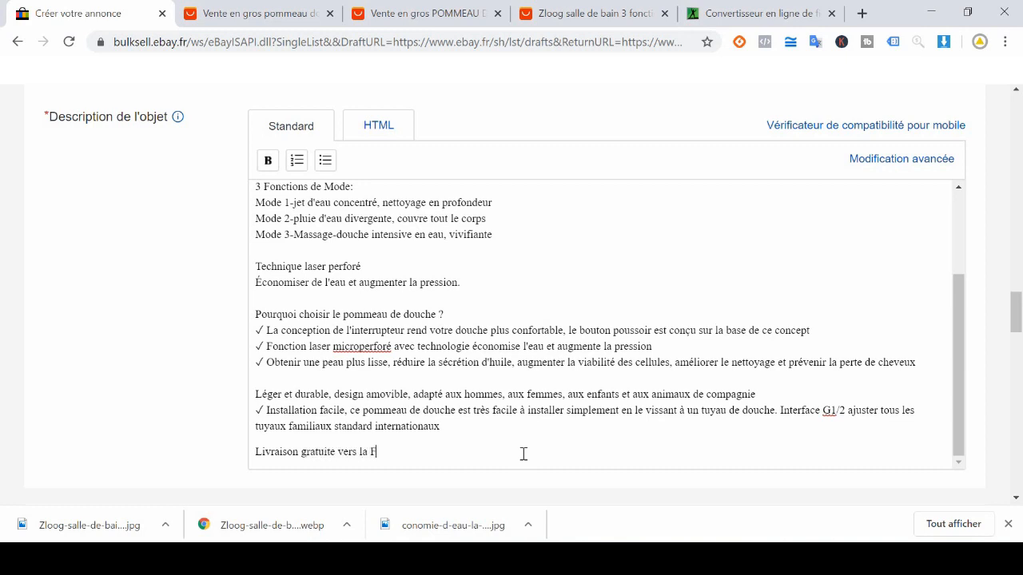
type("e")
key("Return")
type("Garan")
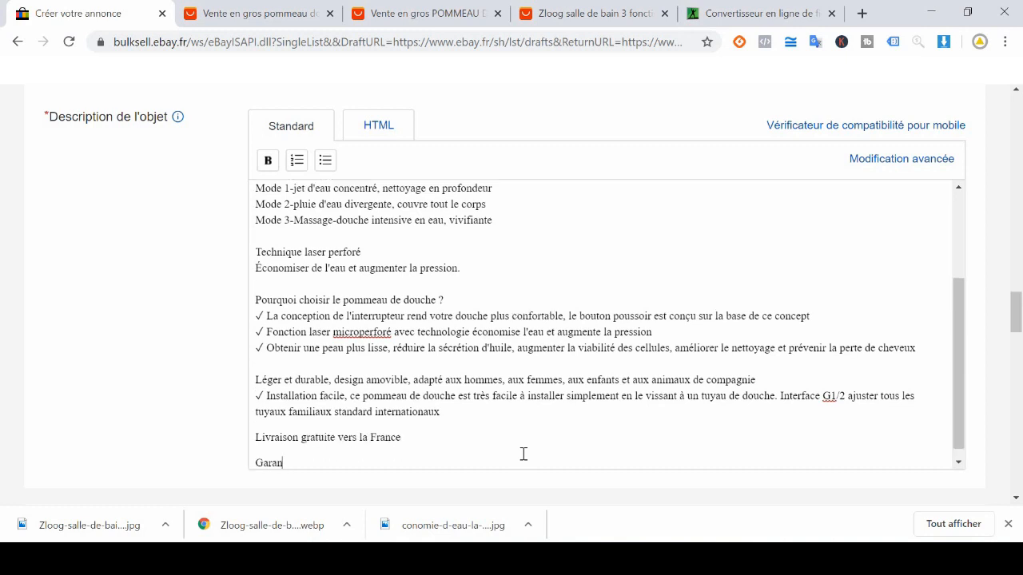
type("tie 2 ans")
key("Return")
Add a closing line "Adresse de retour en 30 jours" below the warranty line of the description.
key("Return")
type("Ad")
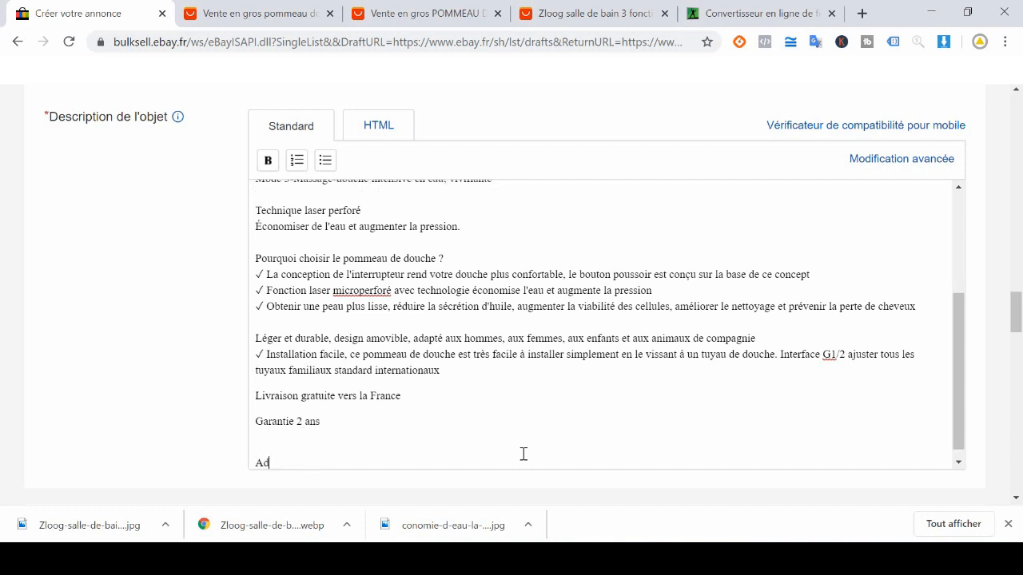
key("BackSpace")
key("BackSpace")
key("BackSpace")
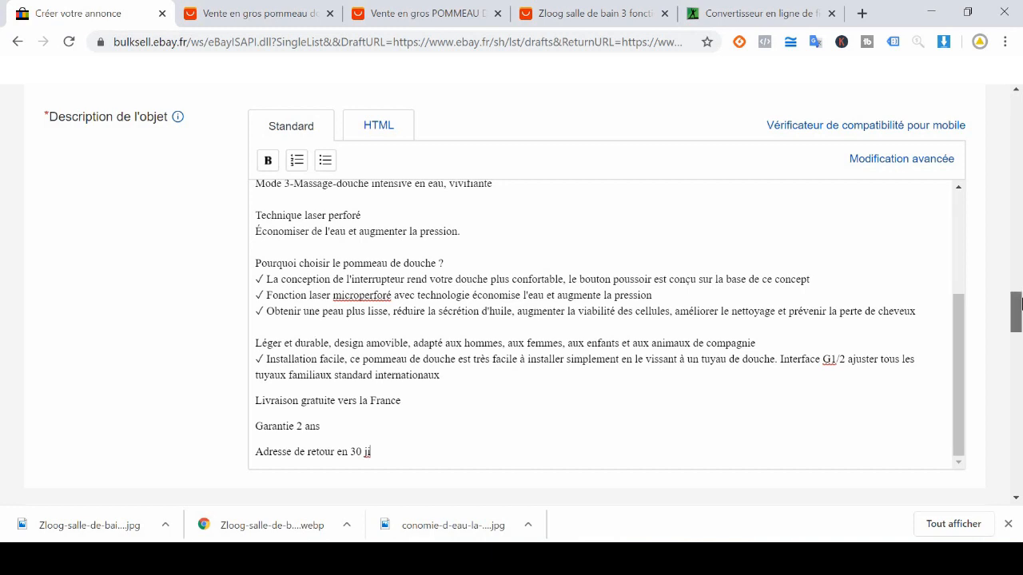
left_click_drag(1019, 306, 1018, 313)
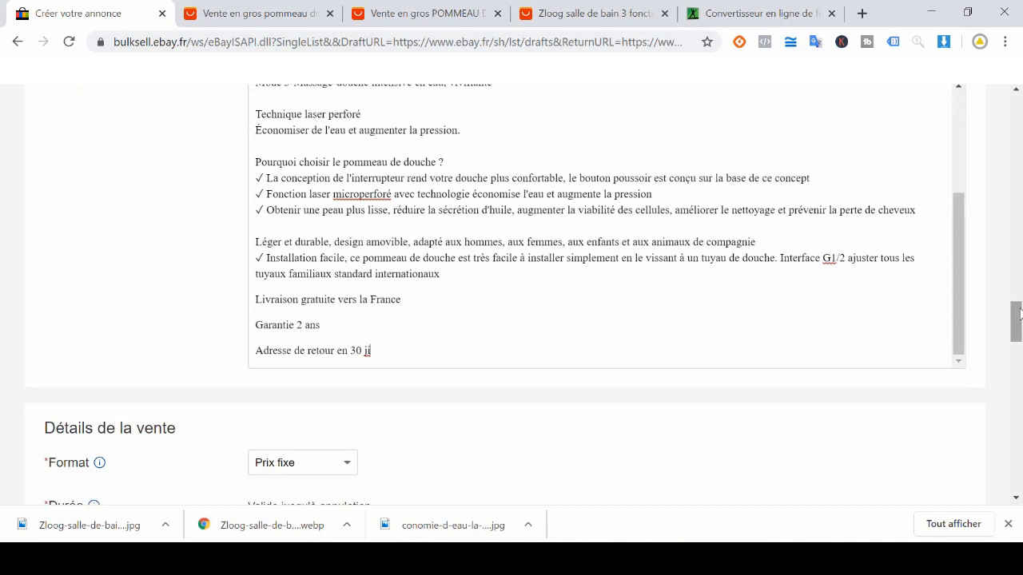
key("BackSpace")
type("ours")
Set the listing's sale Format to "Prix fixe" in Détails de la vente.
scroll(388, 346, "down", 3)
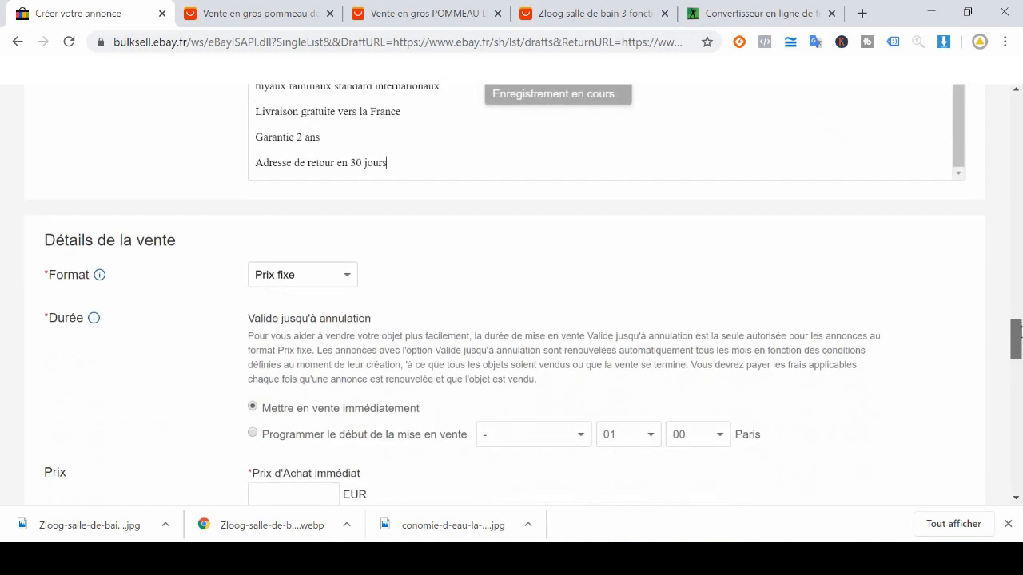
left_click(284, 255)
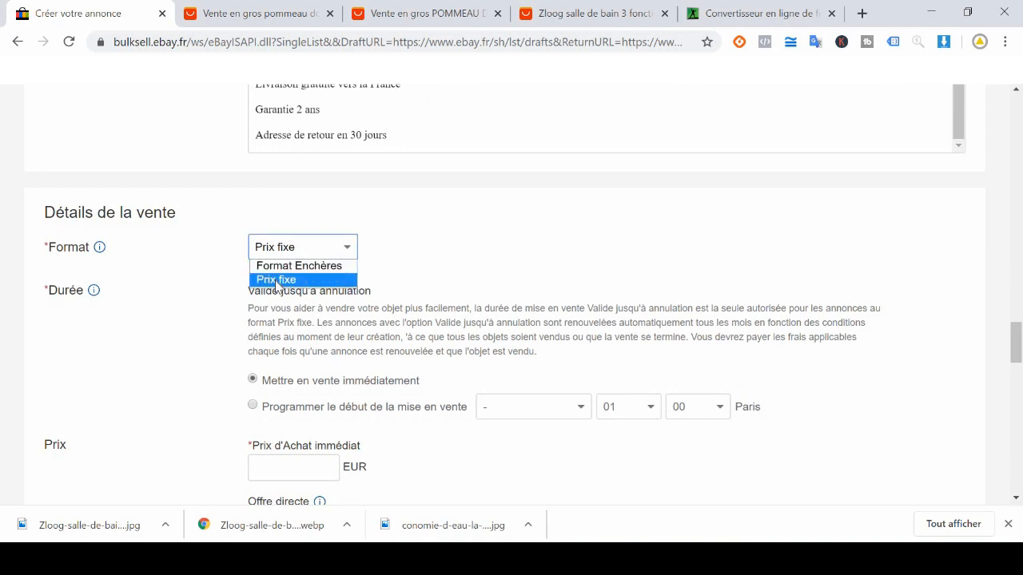
left_click(276, 281)
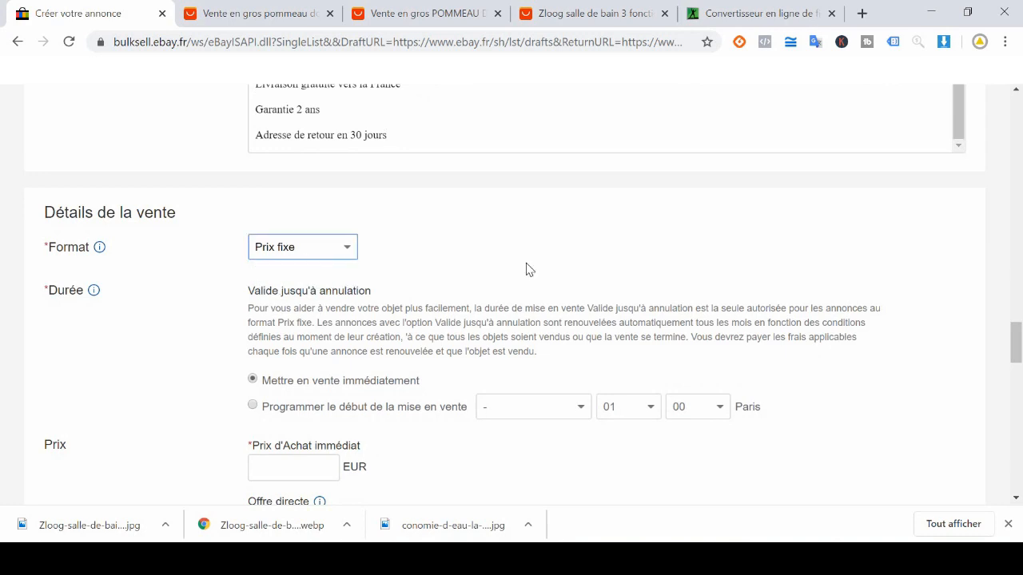
left_click_drag(1021, 348, 977, 228)
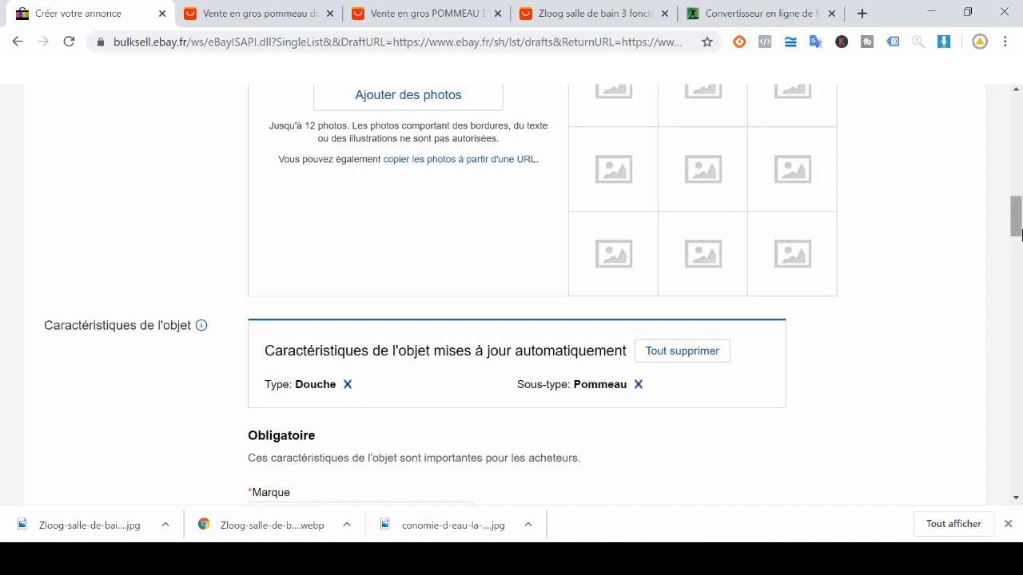
left_click_drag(1016, 232, 1005, 361)
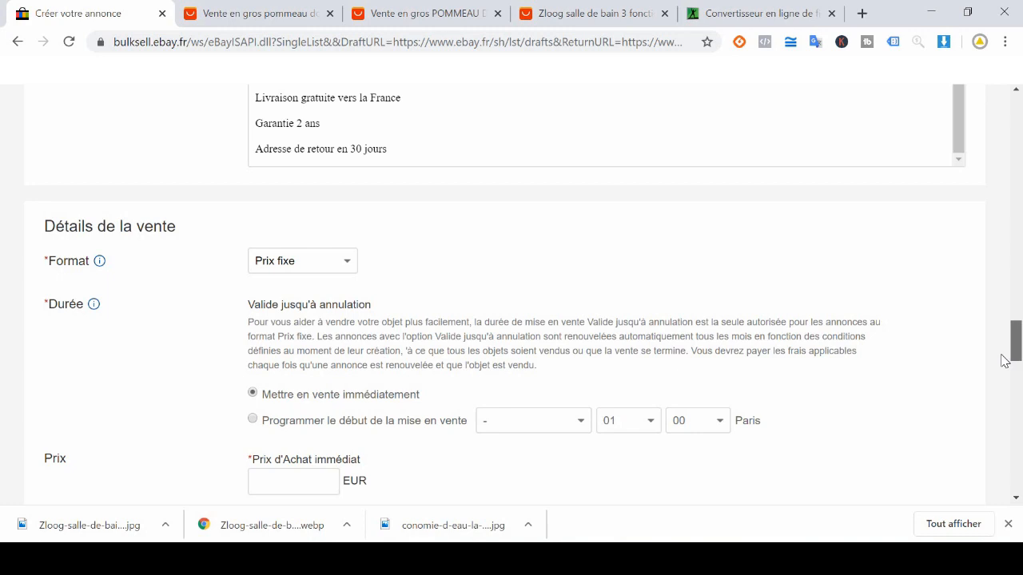
left_click_drag(1004, 360, 1003, 373)
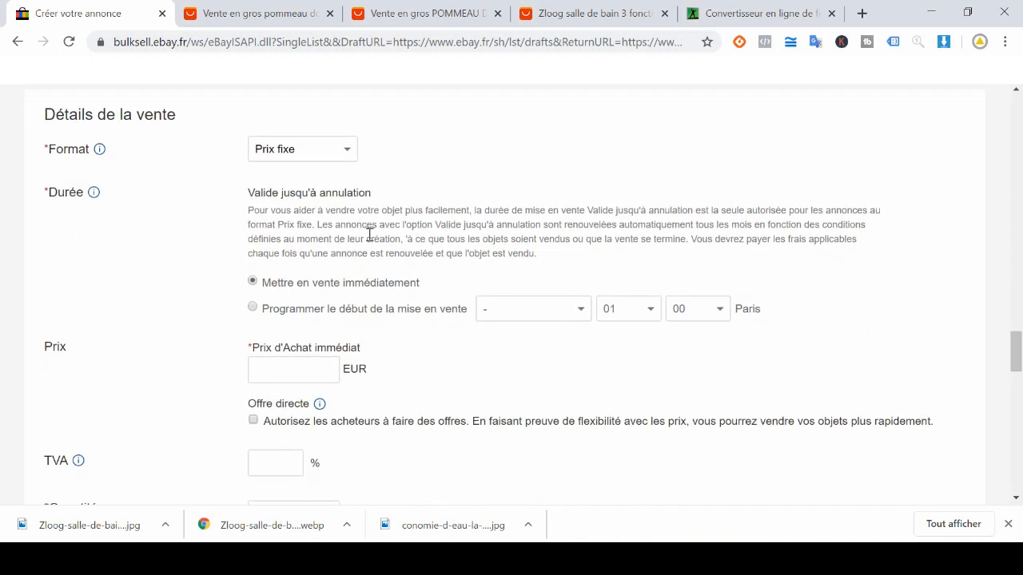
On the Zloog AliExpress page, select the Clear colour shipped from Chine to check the purchase price for the eBay listing.
left_click(288, 371)
left_click(589, 10)
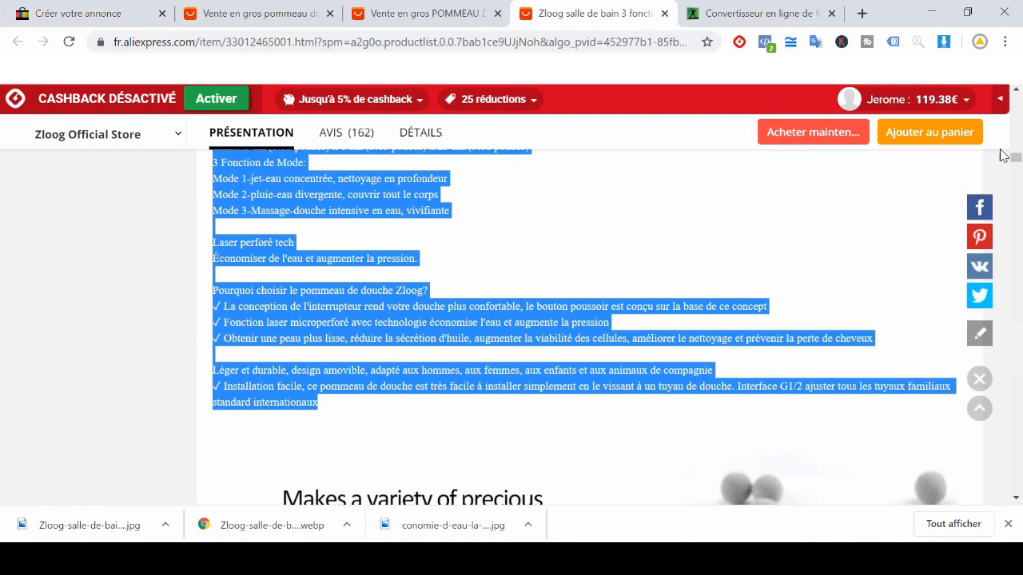
left_click_drag(1017, 159, 1017, 102)
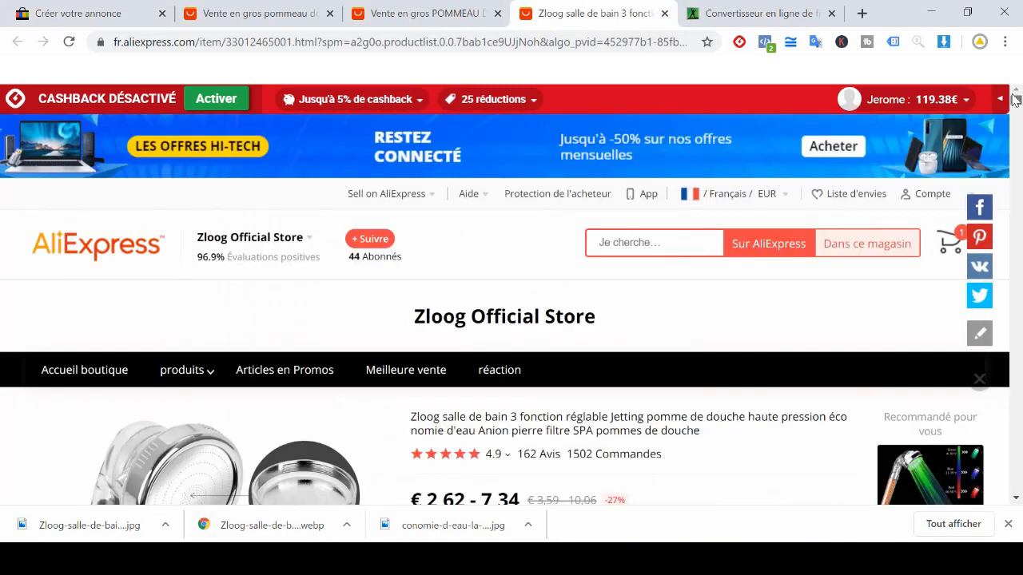
scroll(566, 377, "down", 3)
left_click(434, 382)
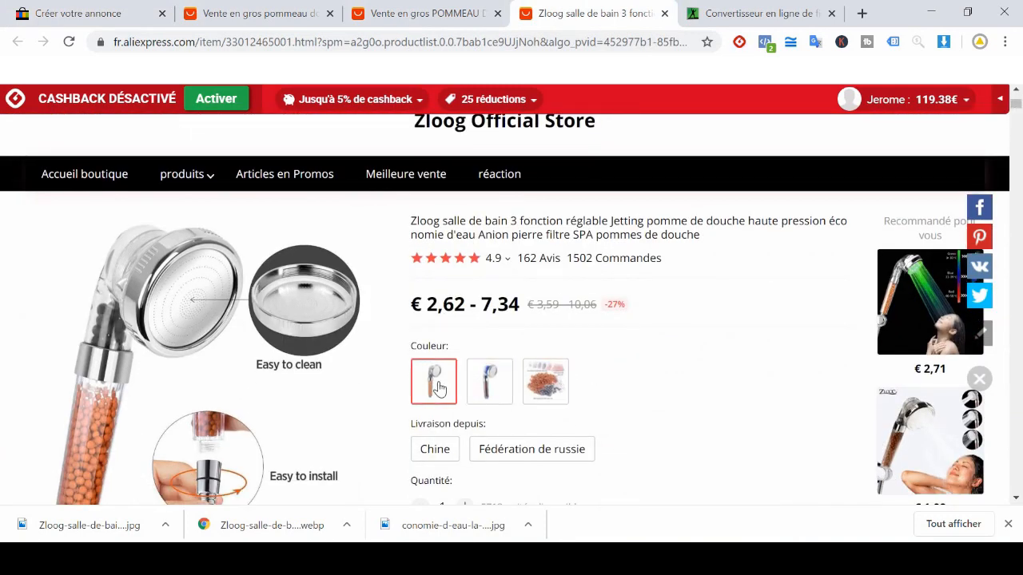
left_click(435, 449)
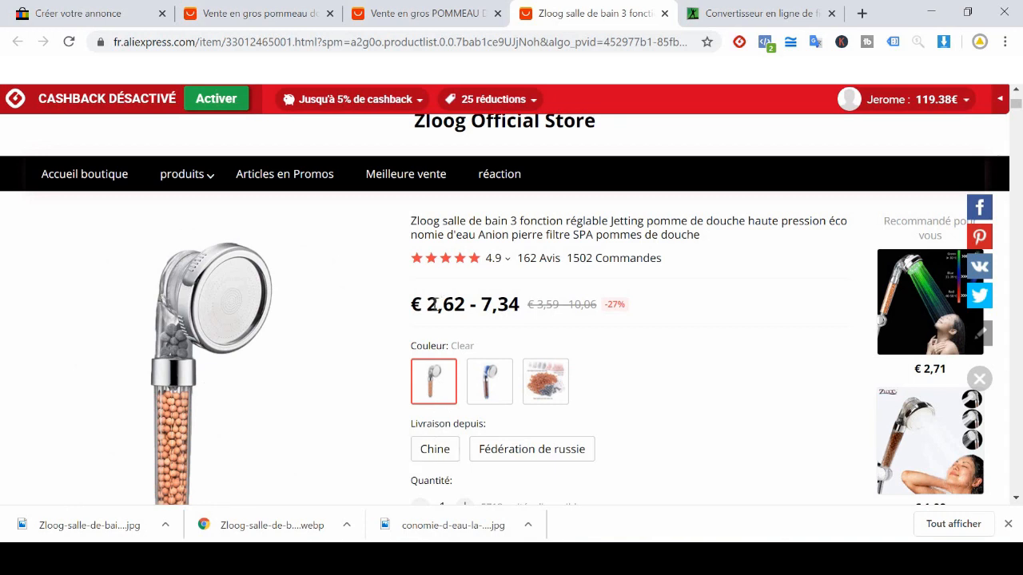
left_click_drag(437, 304, 454, 305)
left_click(423, 460)
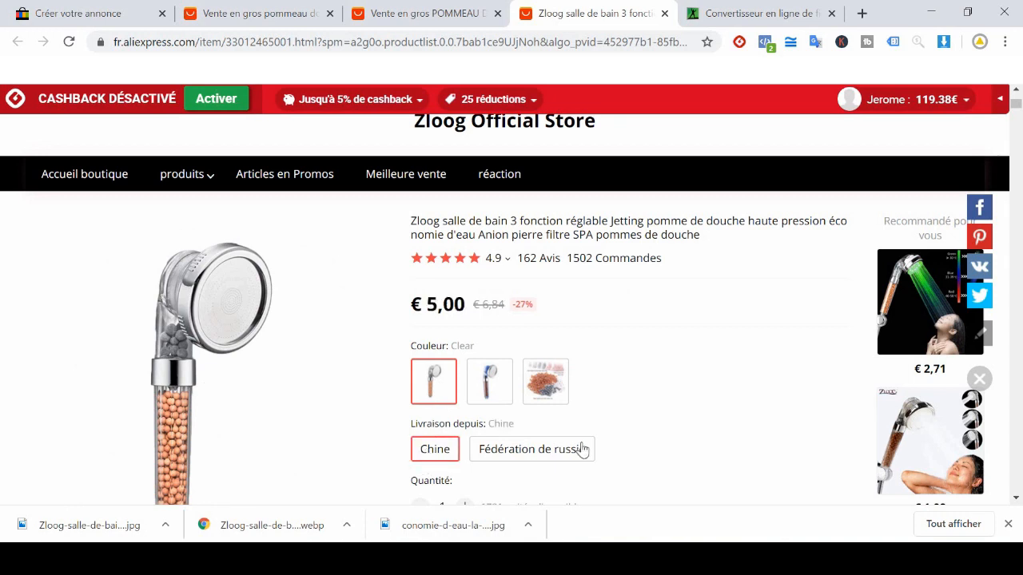
Set the AliExpress shipping method to France to AliExpress Standard Shipping at € 2,90.
left_click_drag(1017, 105, 1018, 111)
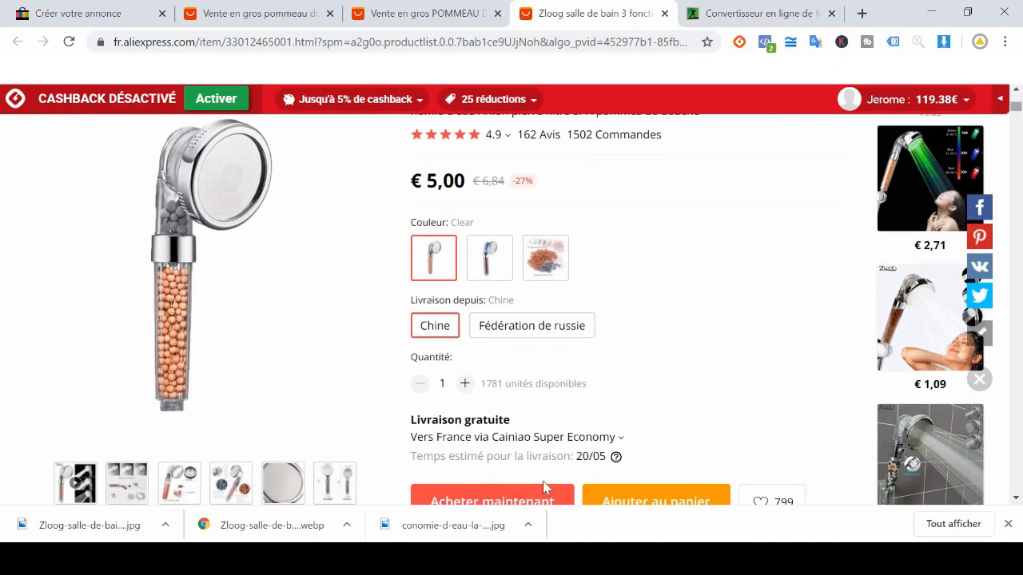
left_click(487, 440)
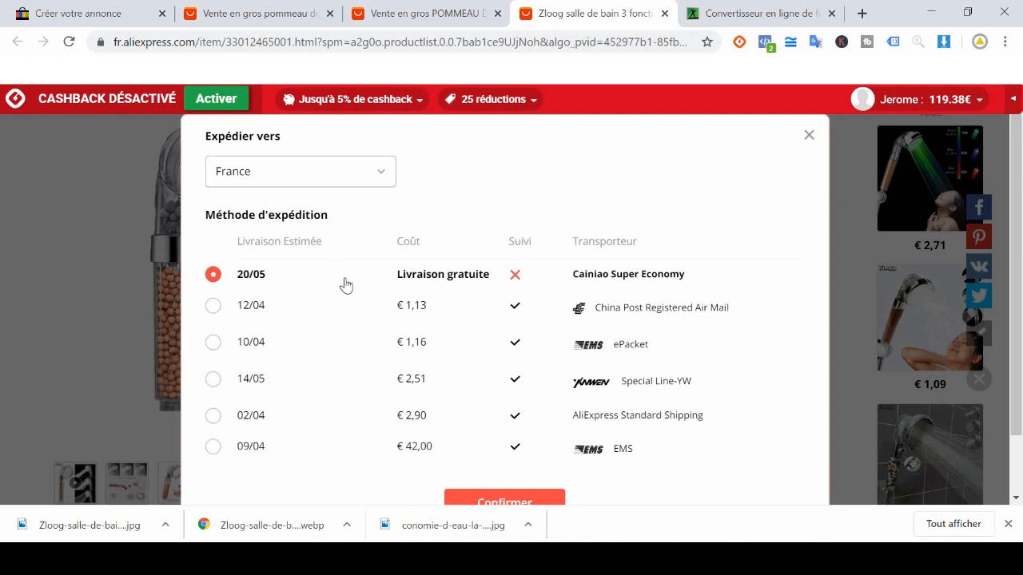
left_click(212, 416)
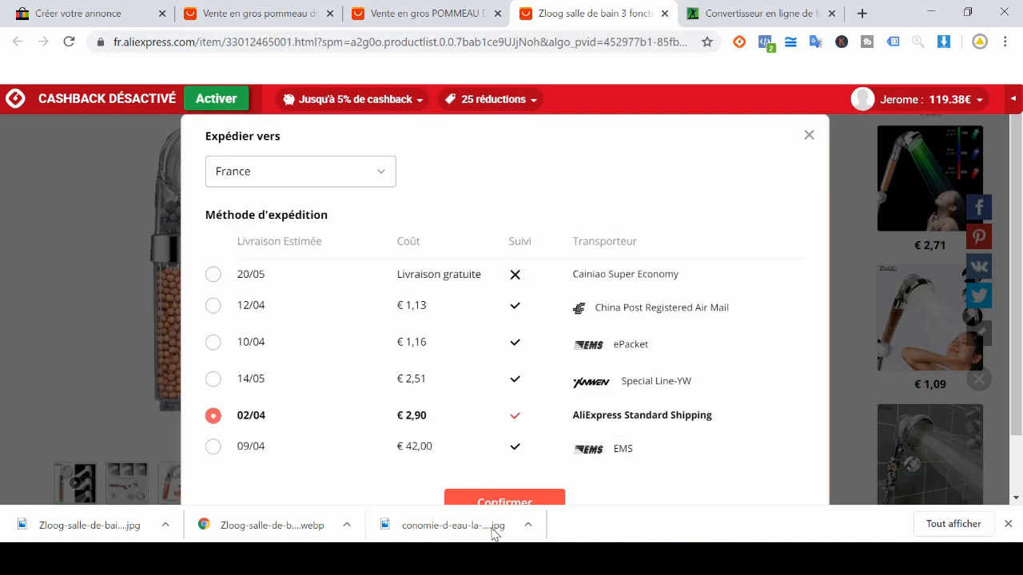
left_click(470, 504)
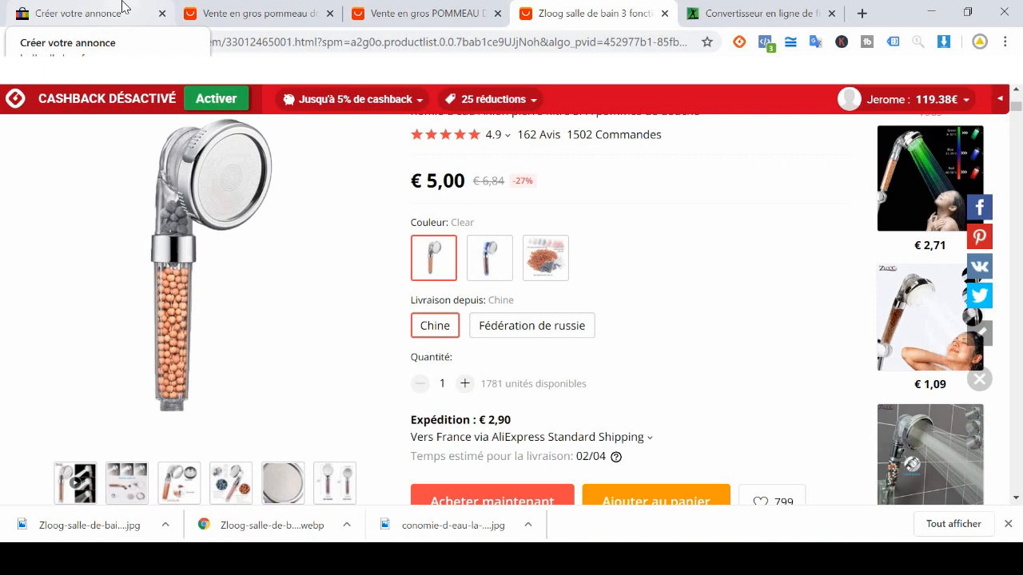
Compare the AliExpress prices of the shower head's colour options, including Negative Ion balls, and end on Clear.
left_click(494, 272)
left_click(425, 273)
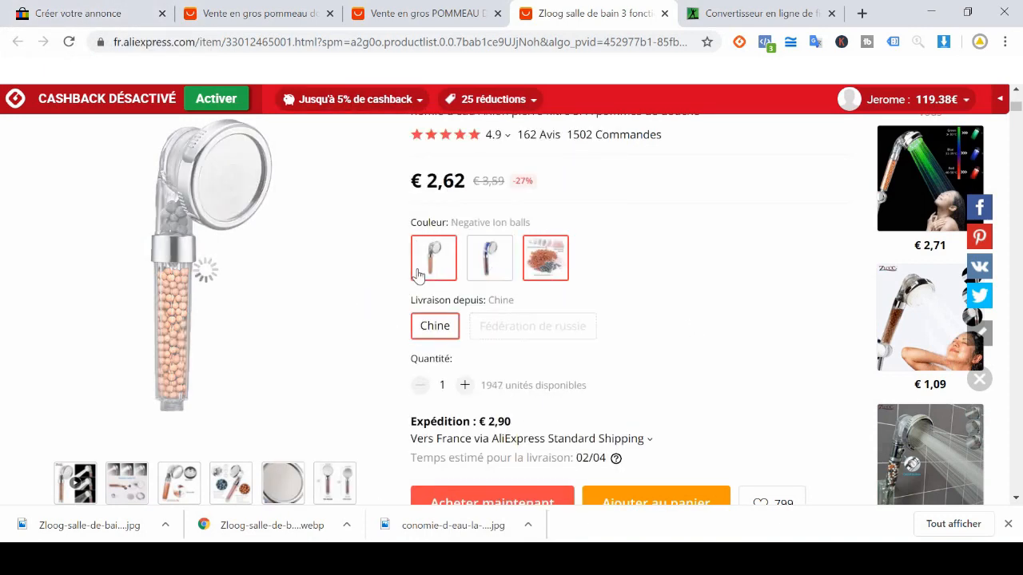
left_click(548, 272)
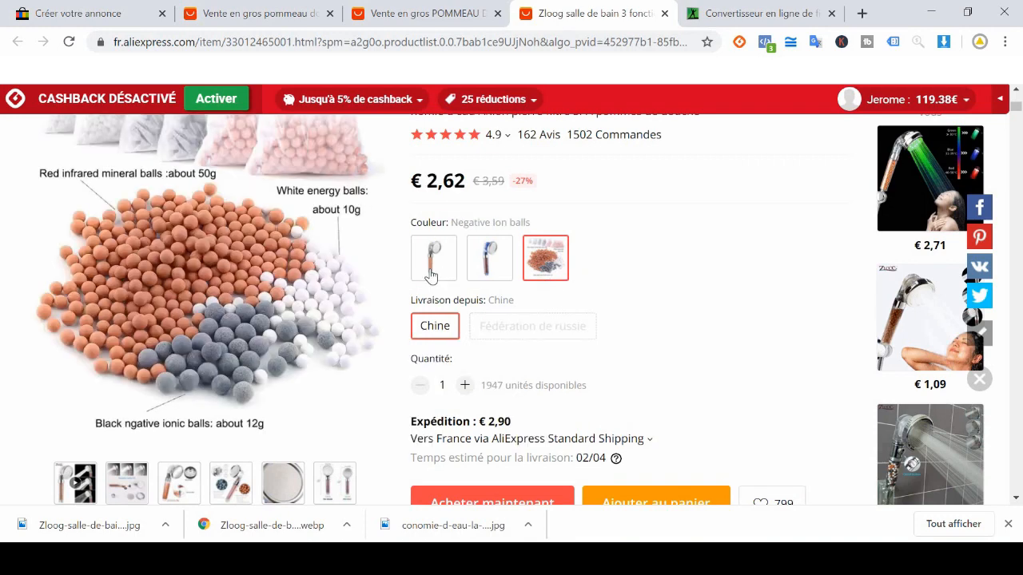
double_click(425, 276)
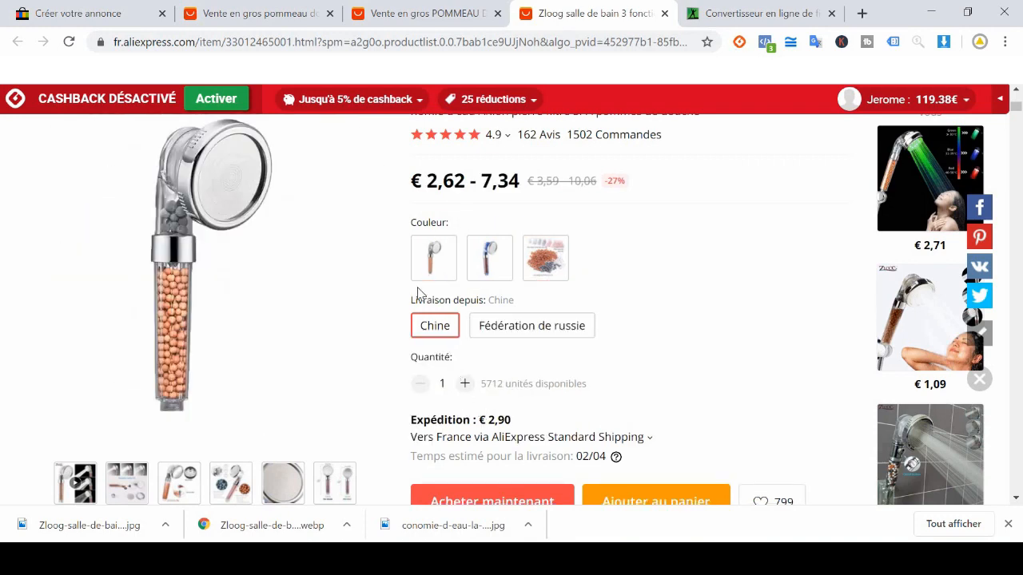
left_click(420, 259)
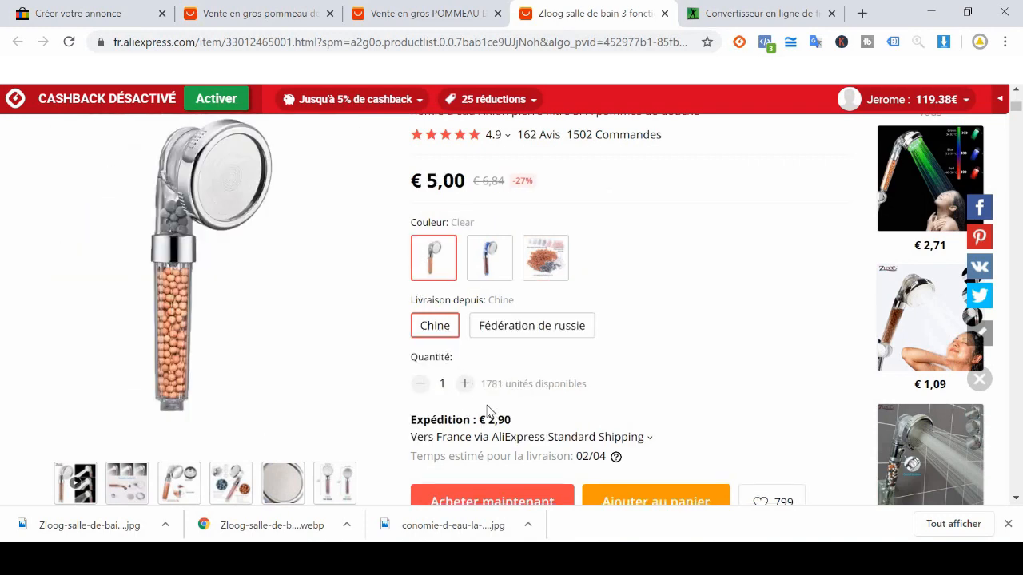
Switch to the eBay listing and set the Prix d'Achat immédiat to 13,50 EUR.
left_click(97, 10)
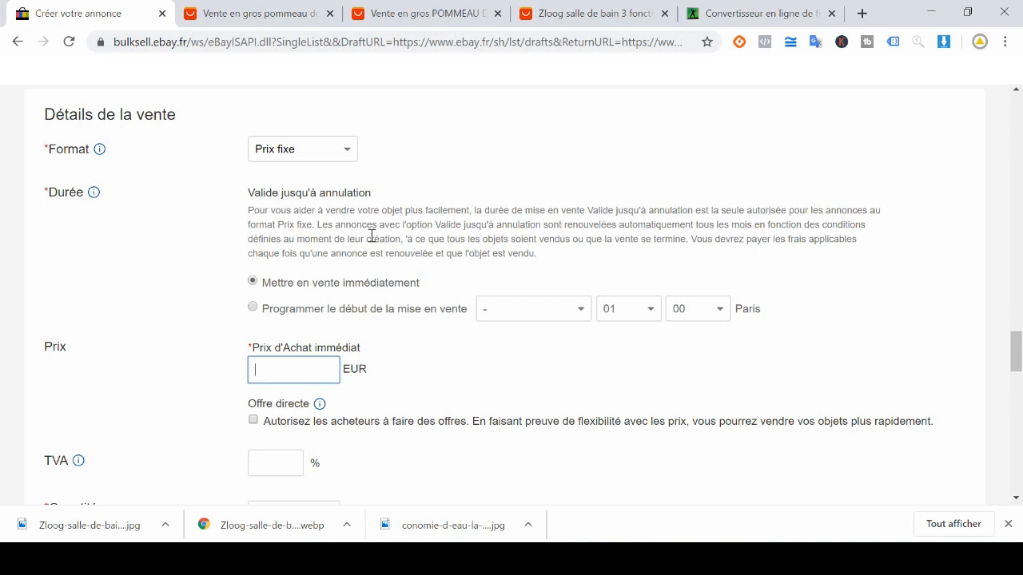
type("1")
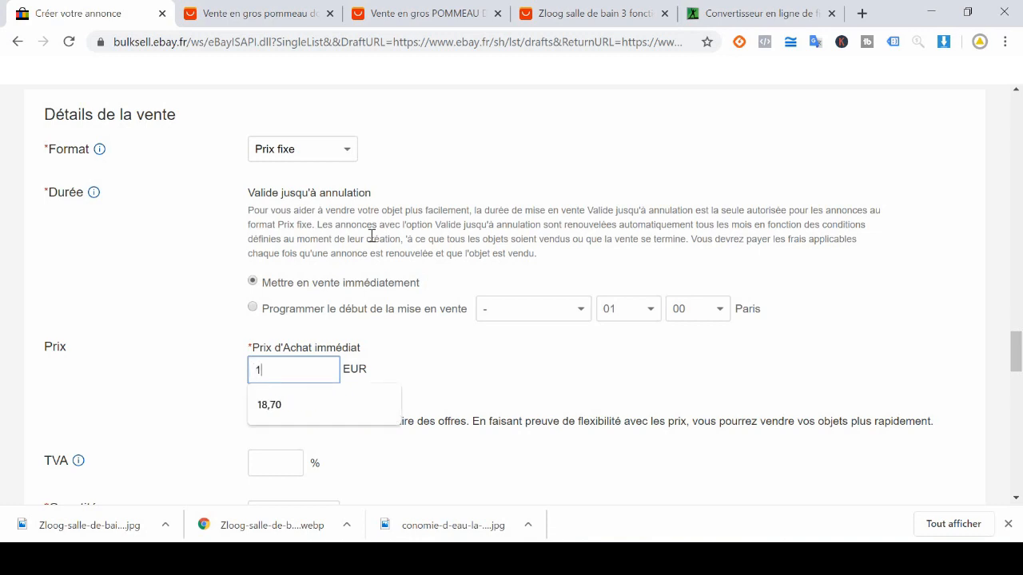
type("3,50")
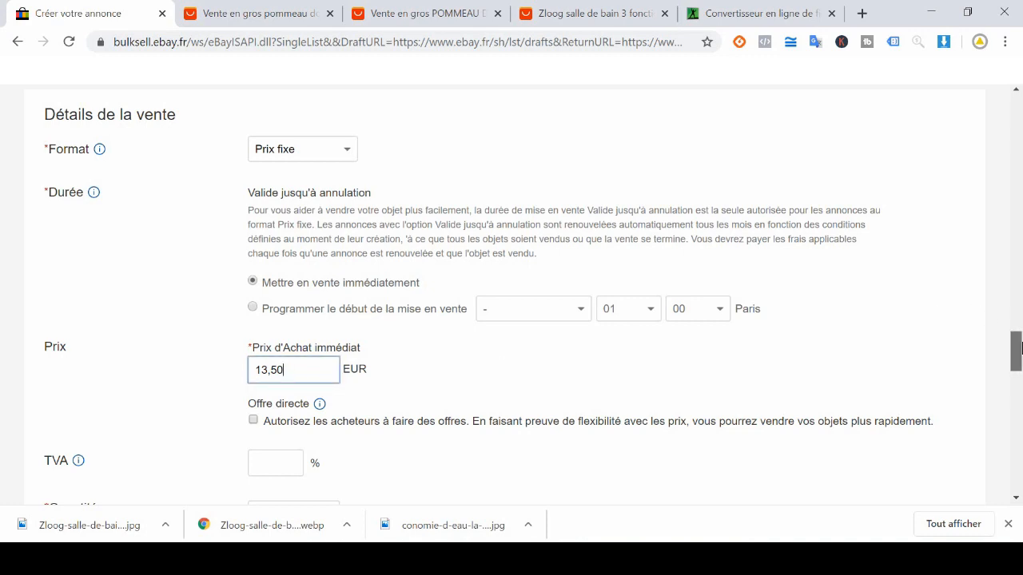
Set the listing's Quantité to 5 in the sale details.
left_click_drag(1020, 347, 1021, 368)
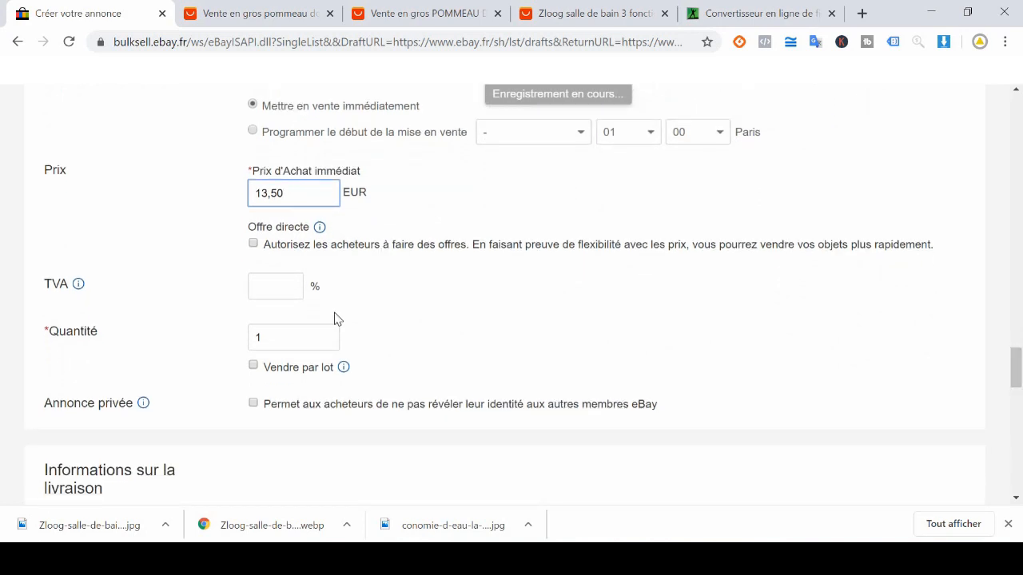
left_click(287, 335)
type("5")
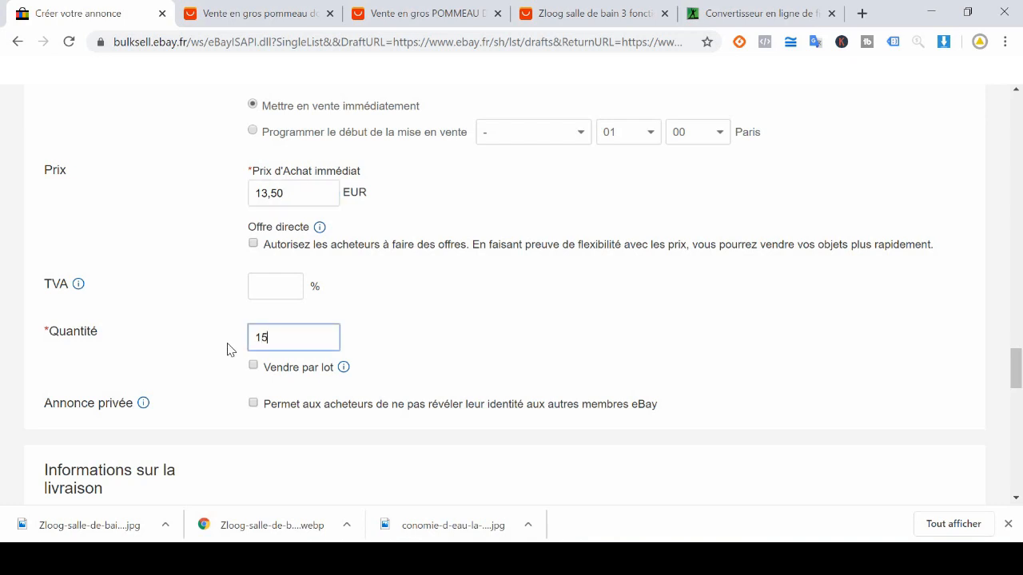
left_click_drag(287, 338, 139, 352)
type("5")
left_click(141, 347)
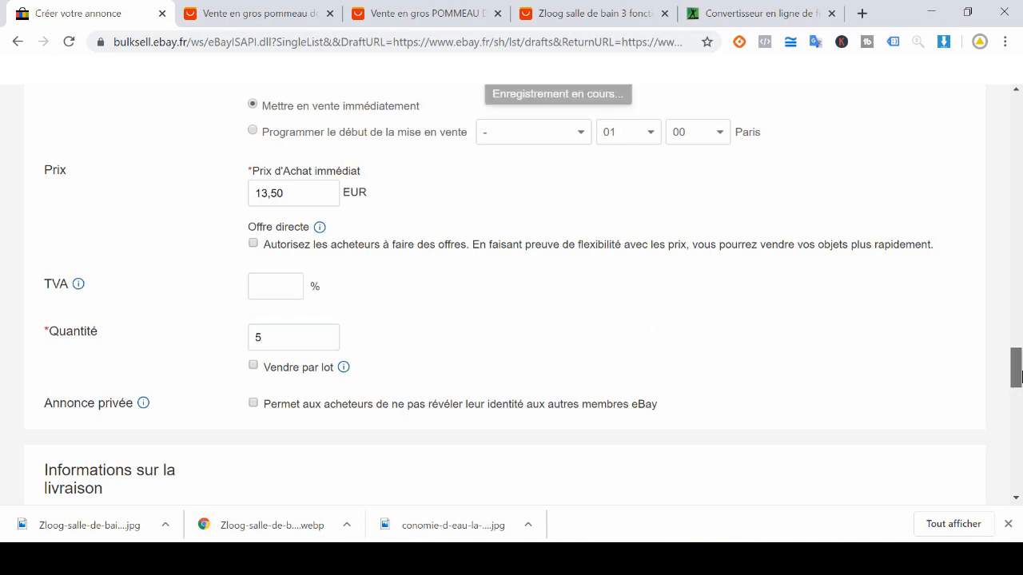
Start new payment conditions for the listing and name them "Conditions de paiement 1".
left_click_drag(1015, 380, 1014, 410)
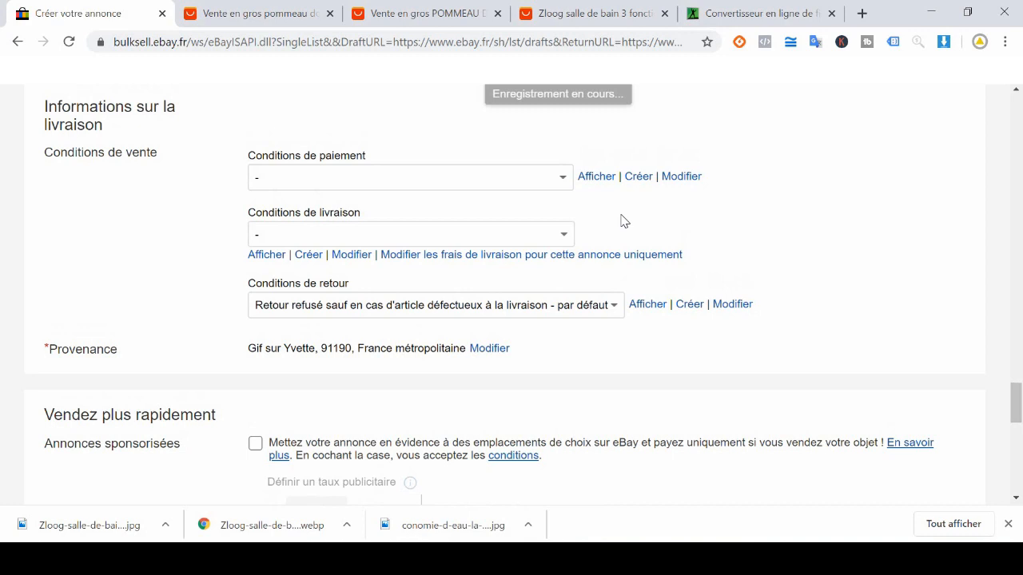
left_click(637, 176)
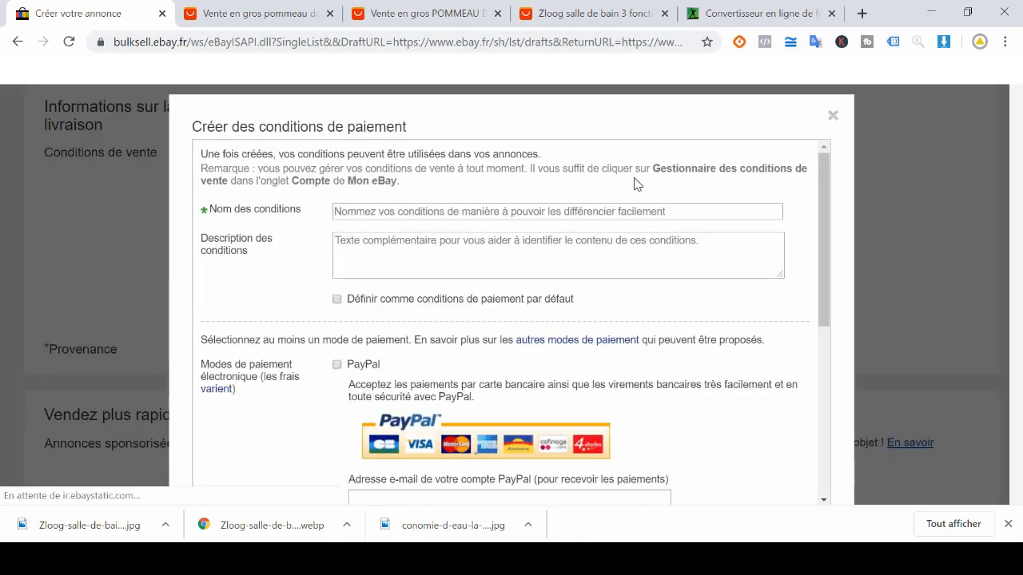
left_click(410, 212)
type("Con")
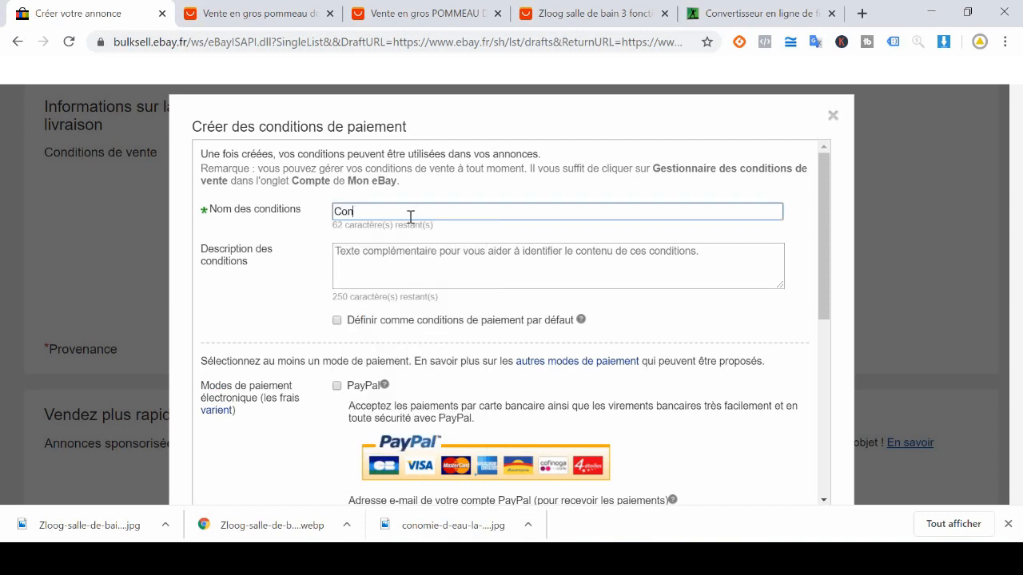
type("ditions de paiement 1")
left_click(359, 266)
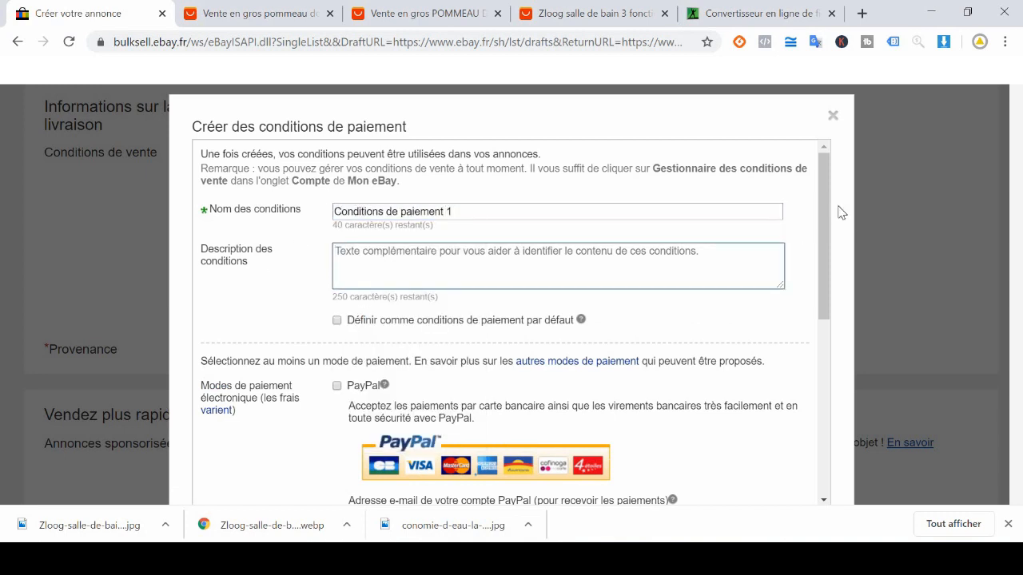
Enable PayPal in the new payment conditions, review the other payment methods, and close the form without saving.
left_click_drag(825, 212, 826, 258)
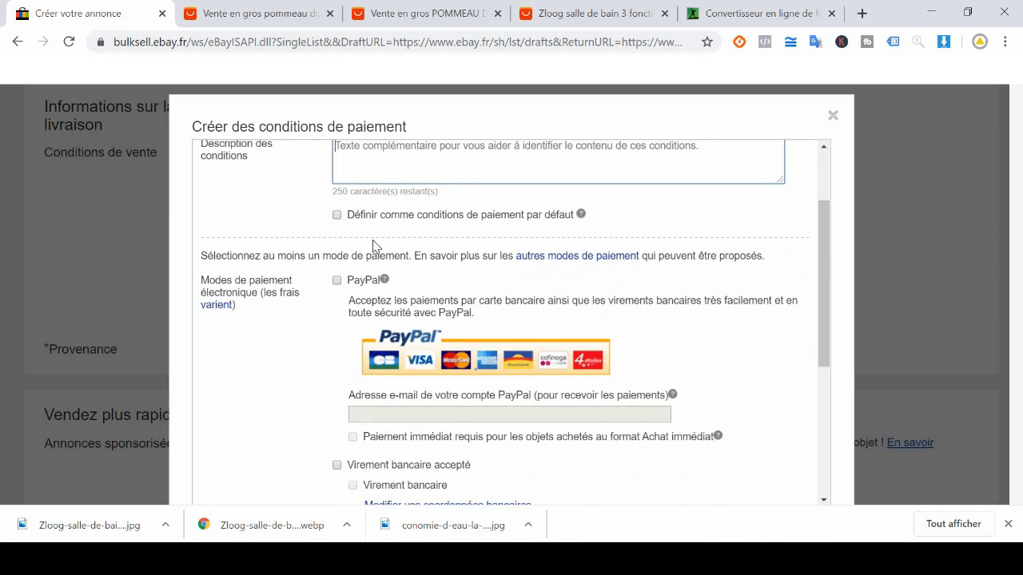
left_click(336, 281)
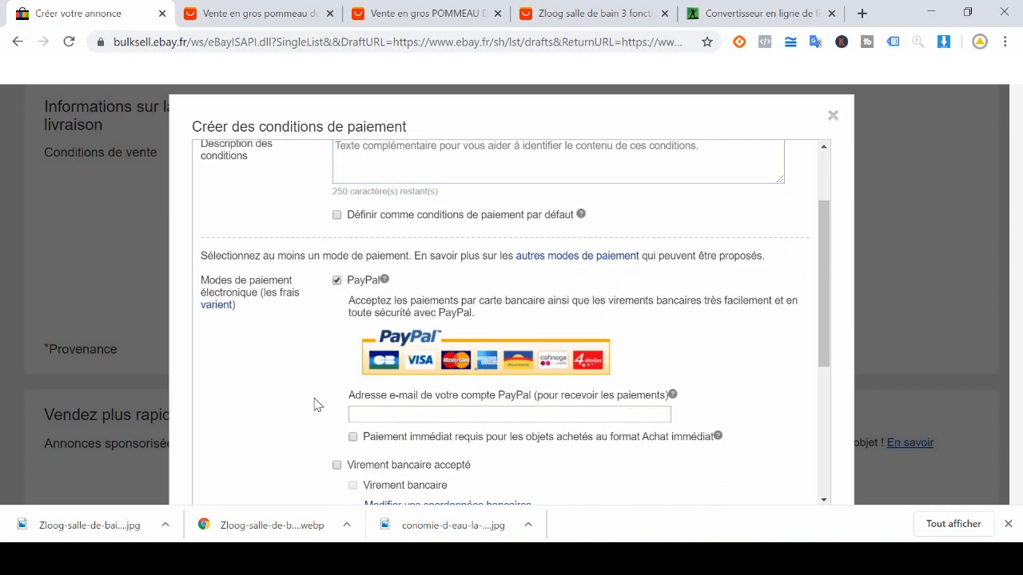
left_click_drag(823, 249, 831, 375)
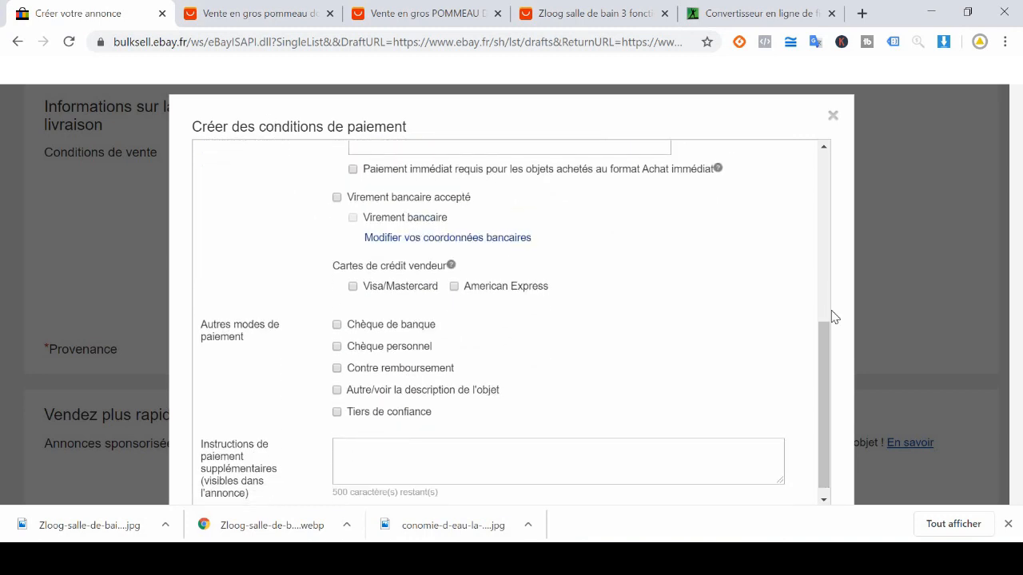
left_click_drag(830, 339, 835, 415)
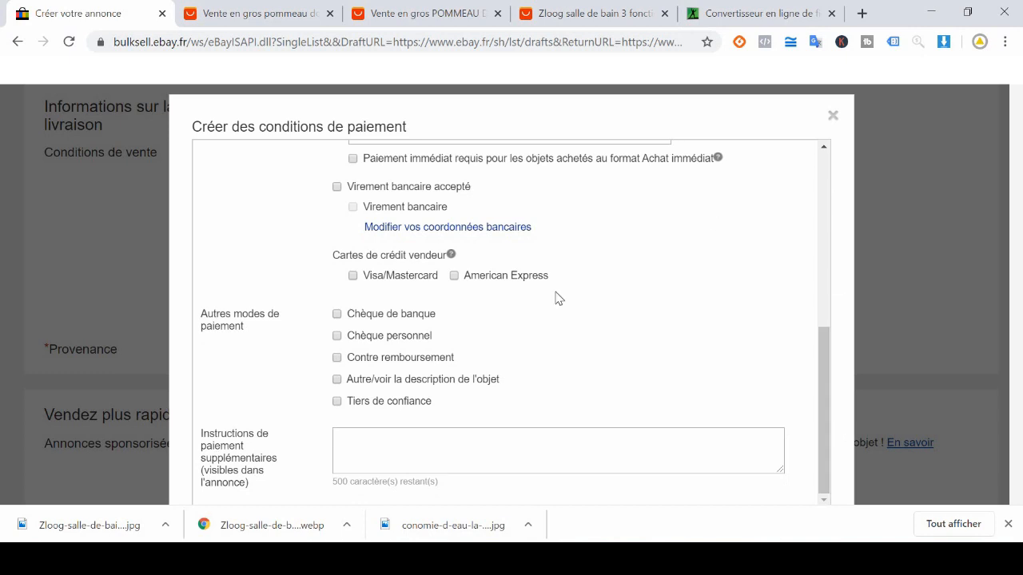
left_click(831, 117)
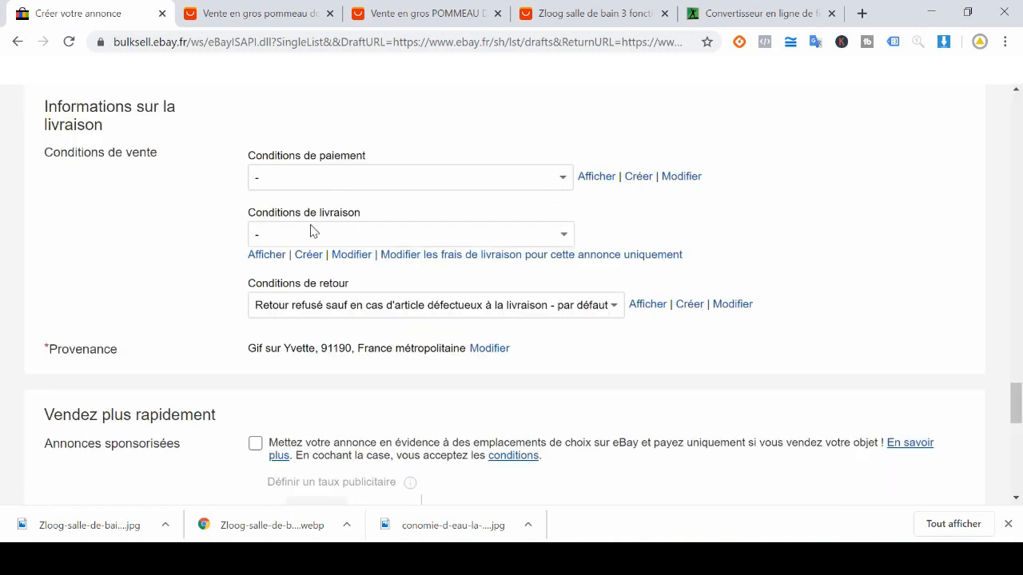
Start new shipping conditions for the listing and name them "Conditions 1".
left_click(309, 256)
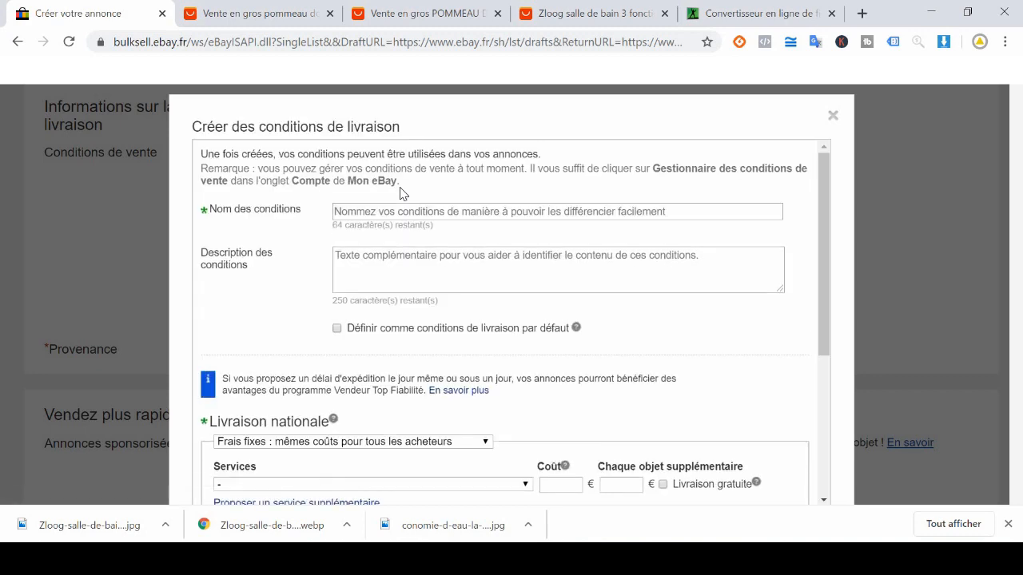
left_click(380, 216)
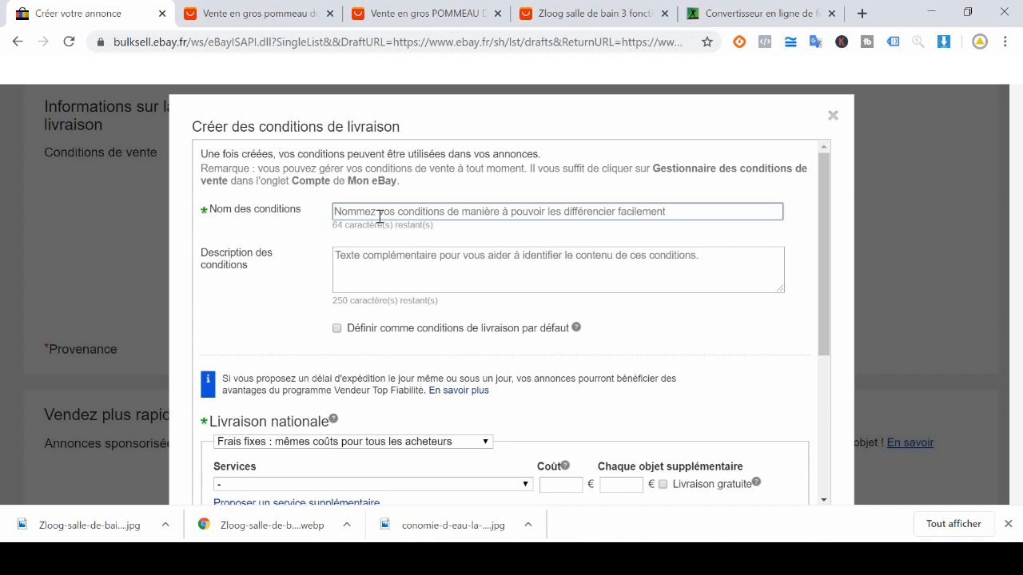
type("Conditi")
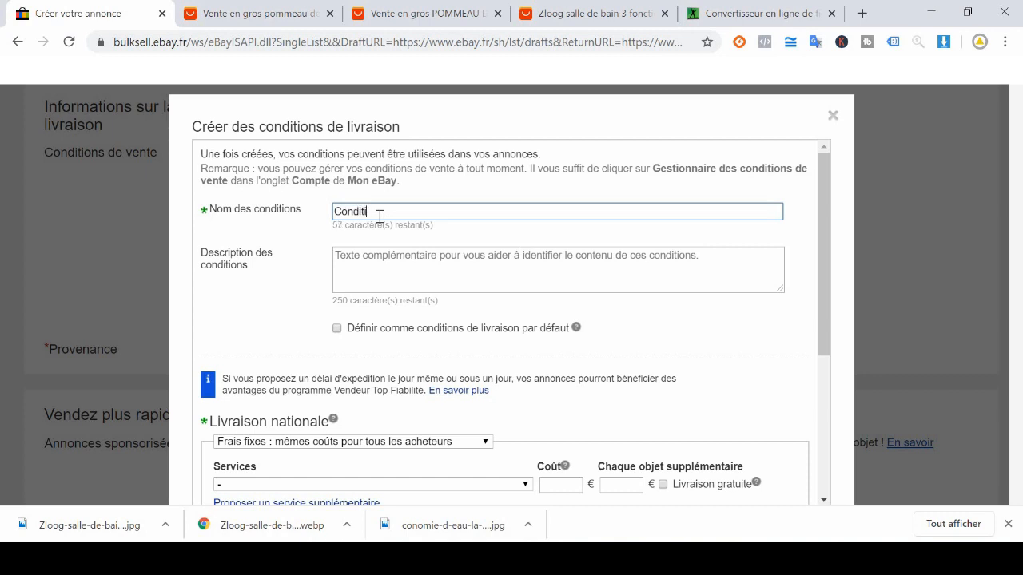
type("ons 1")
Keep fixed costs for national shipping and choose the service "Livraison économique à partir de l'étranger (10 à 22 jours ouvrables)".
scroll(831, 376, "down", 3)
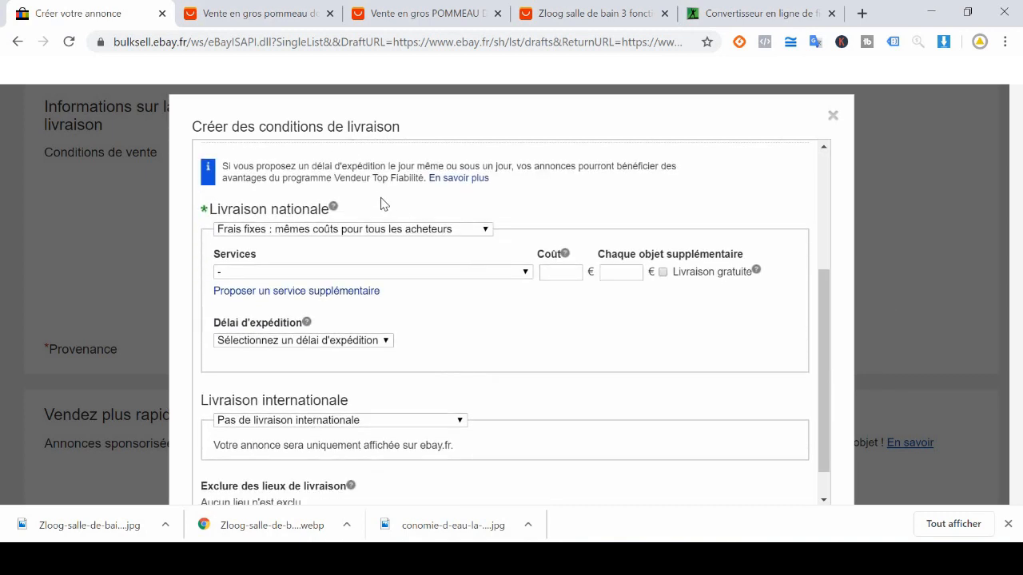
left_click(376, 231)
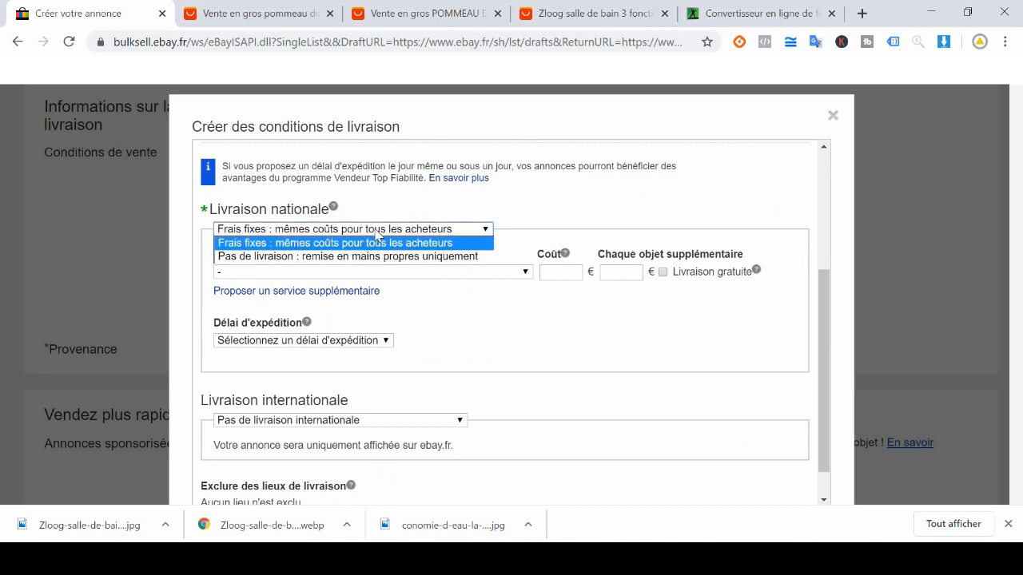
left_click(429, 205)
left_click(397, 277)
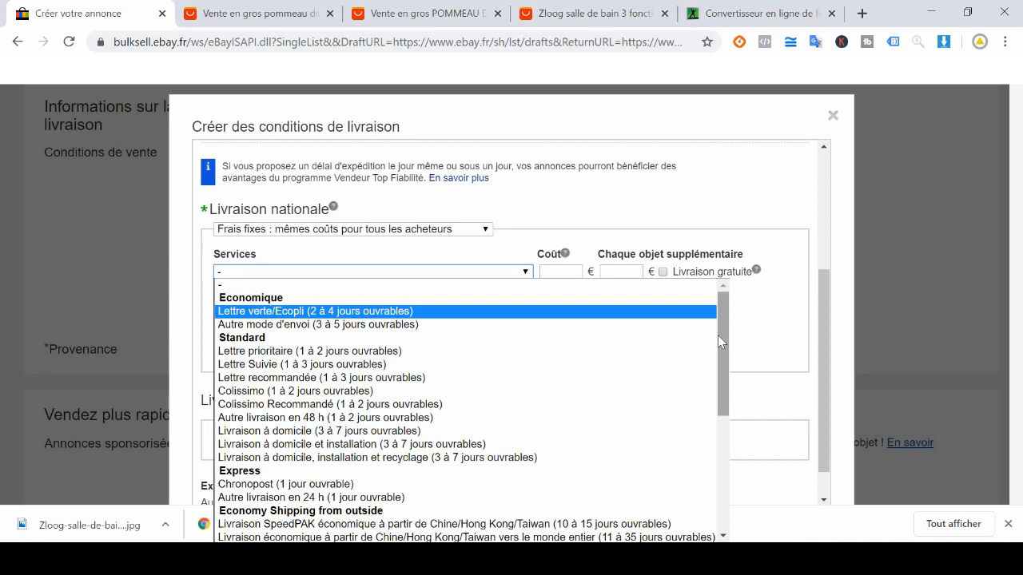
left_click_drag(723, 340, 729, 461)
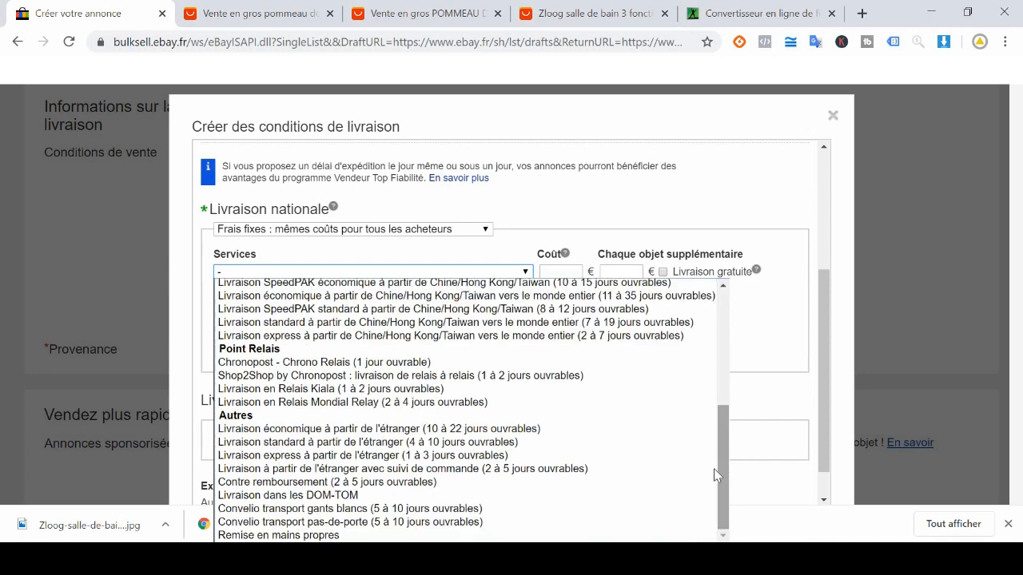
left_click(475, 430)
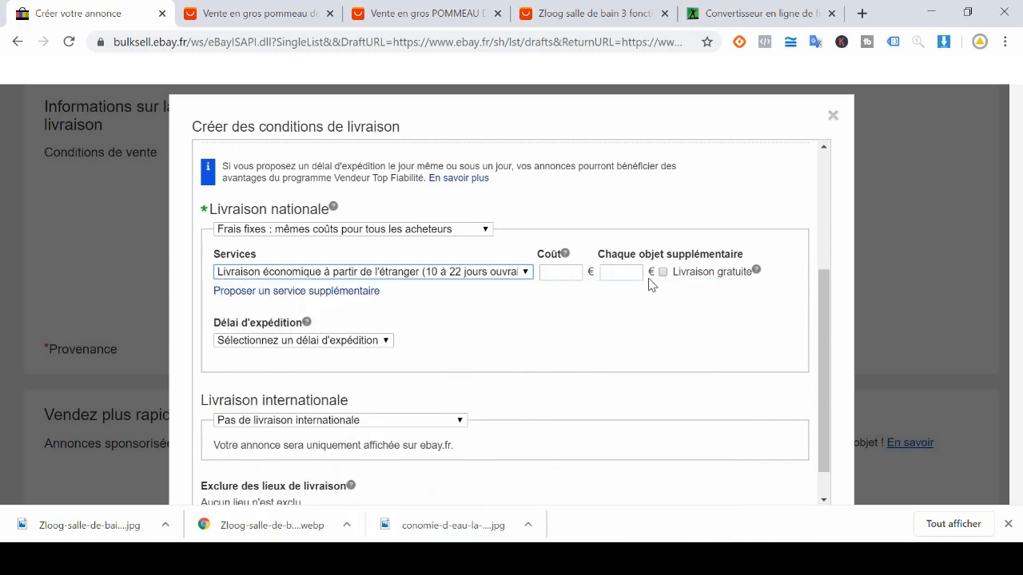
Try "Livraison standard à partir de l'étranger (4 à 10 jours ouvrables)" as the national service, and switch back to the économique service.
left_click(474, 273)
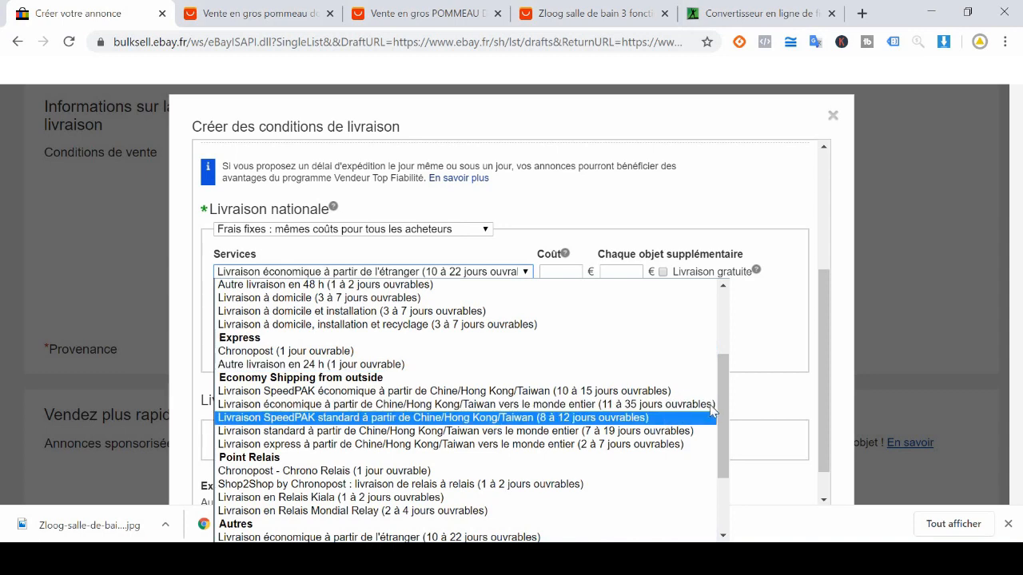
scroll(727, 419, "down", 2)
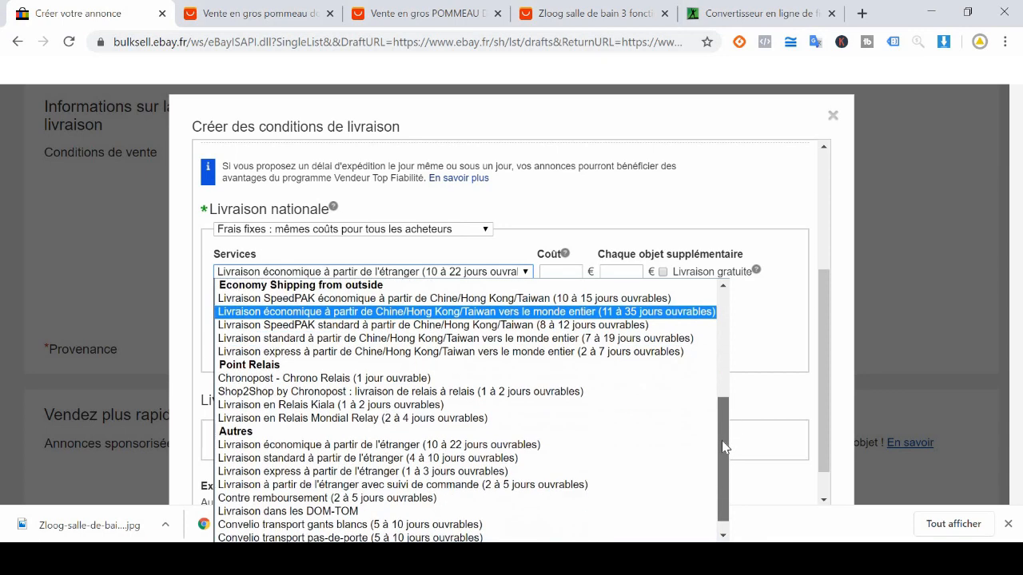
left_click(436, 459)
left_click(486, 271)
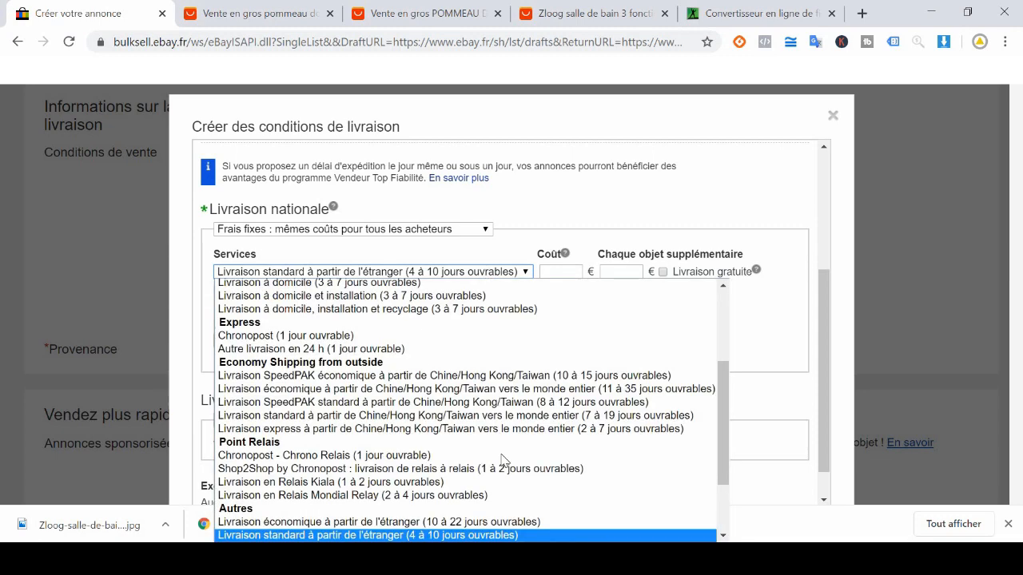
left_click(399, 524)
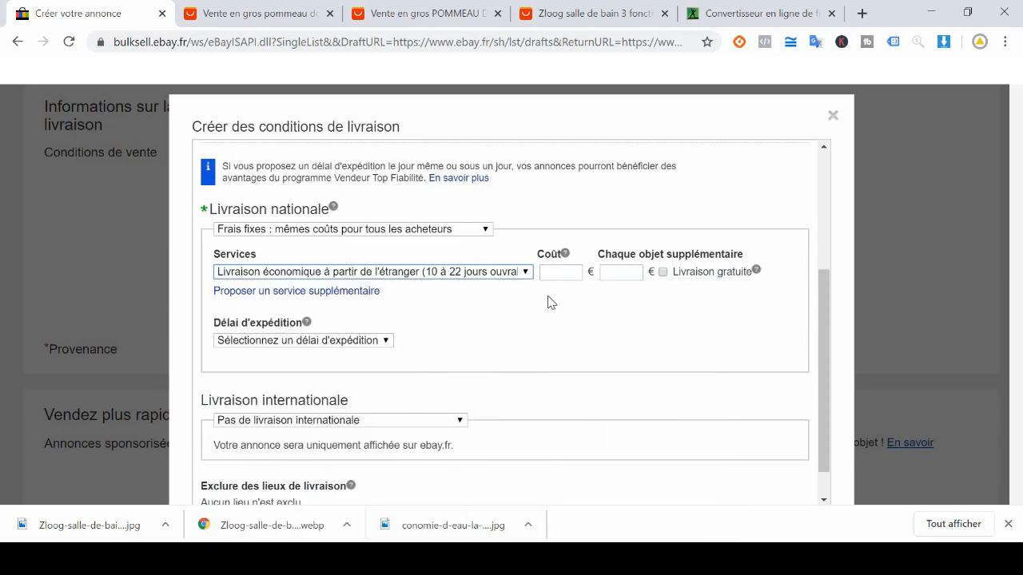
Offer Livraison gratuite for the national service and set the Délai d'expédition to 2 jours ouvrables.
left_click(662, 272)
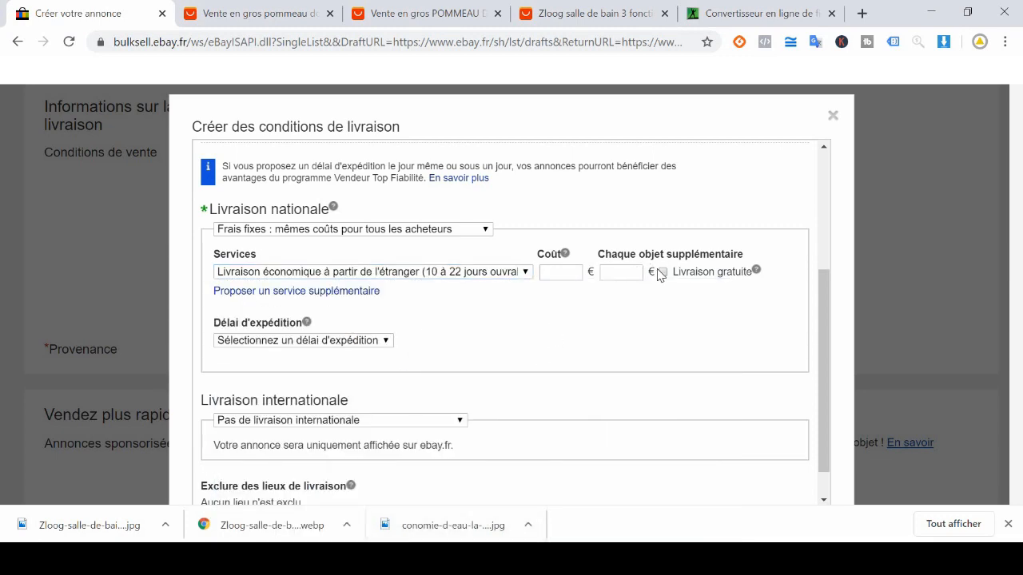
left_click(324, 342)
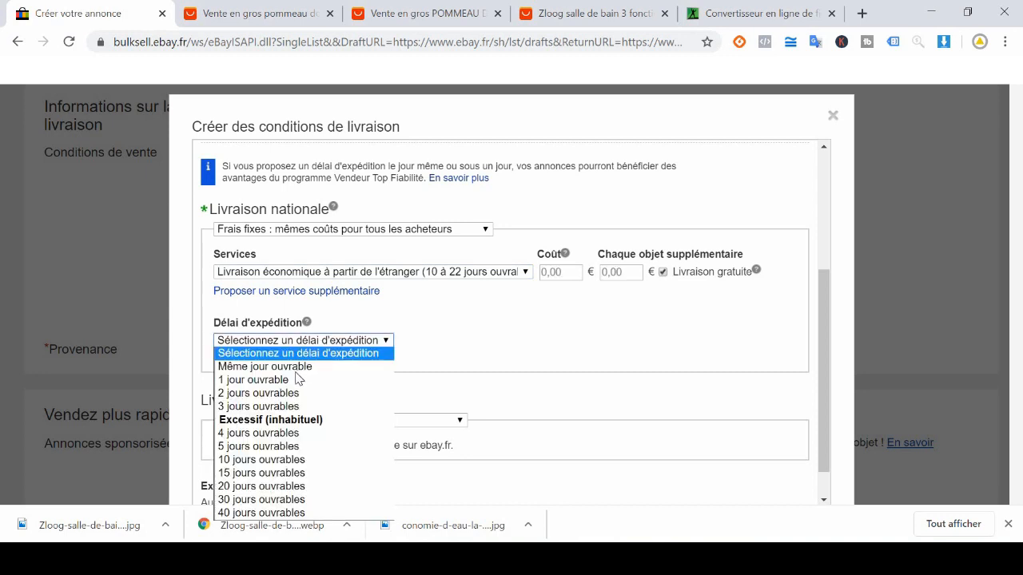
left_click(286, 393)
left_click(526, 346)
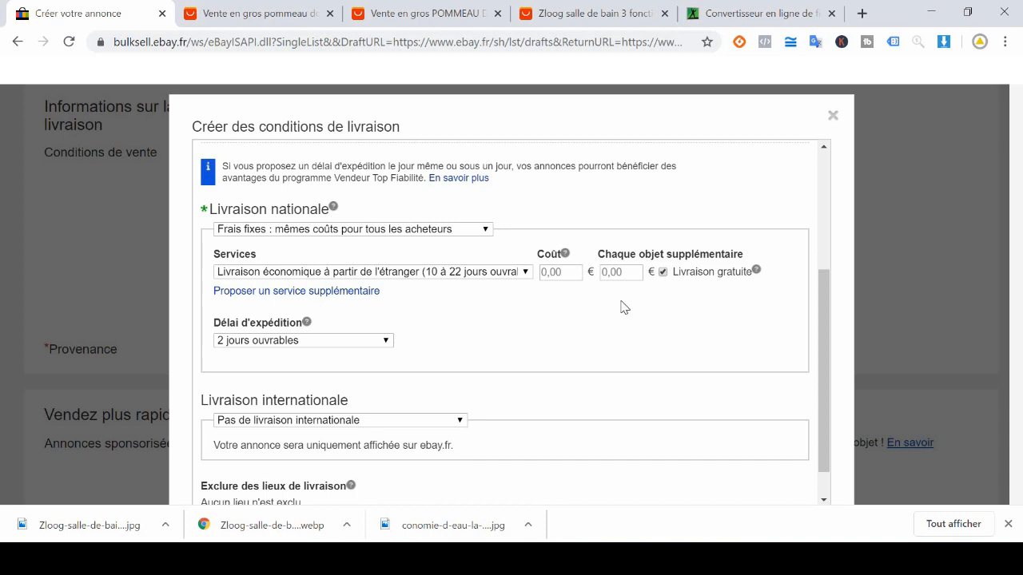
scroll(829, 366, "down", 2)
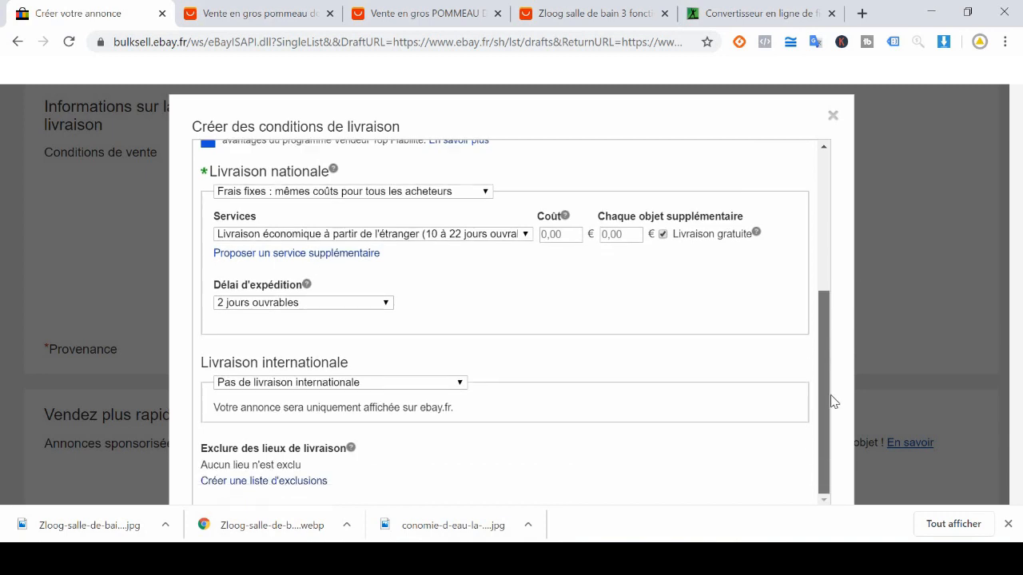
Enable international shipping with fixed costs for all buyers and choose the service "Autre livraison internationale économique".
left_click(371, 385)
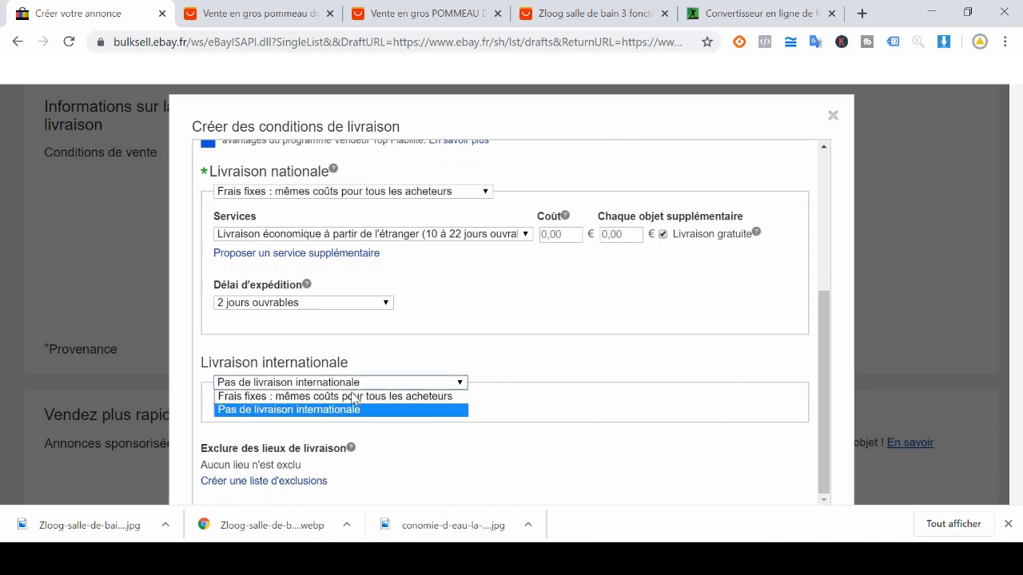
key("Return")
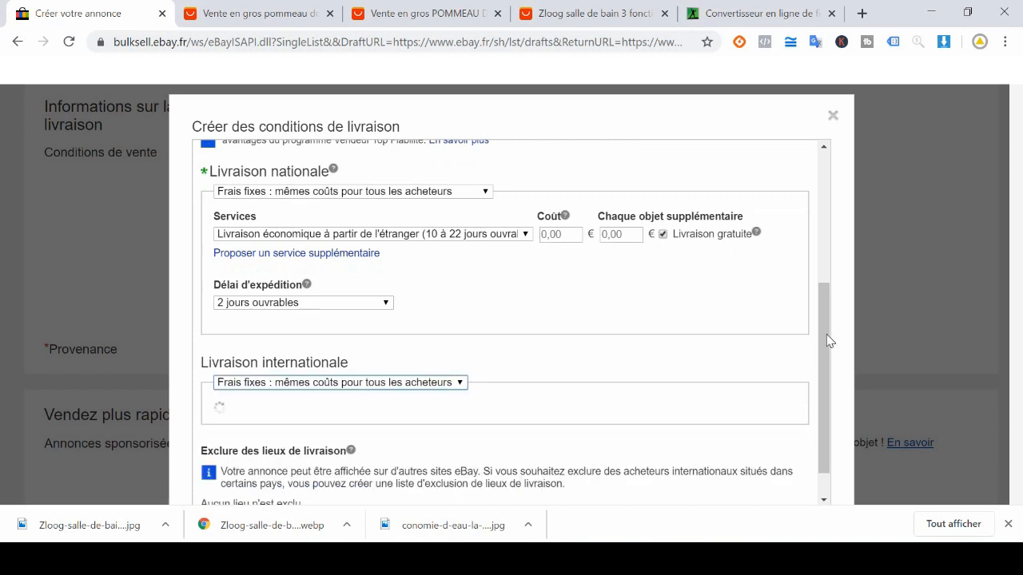
scroll(828, 343, "down", 1)
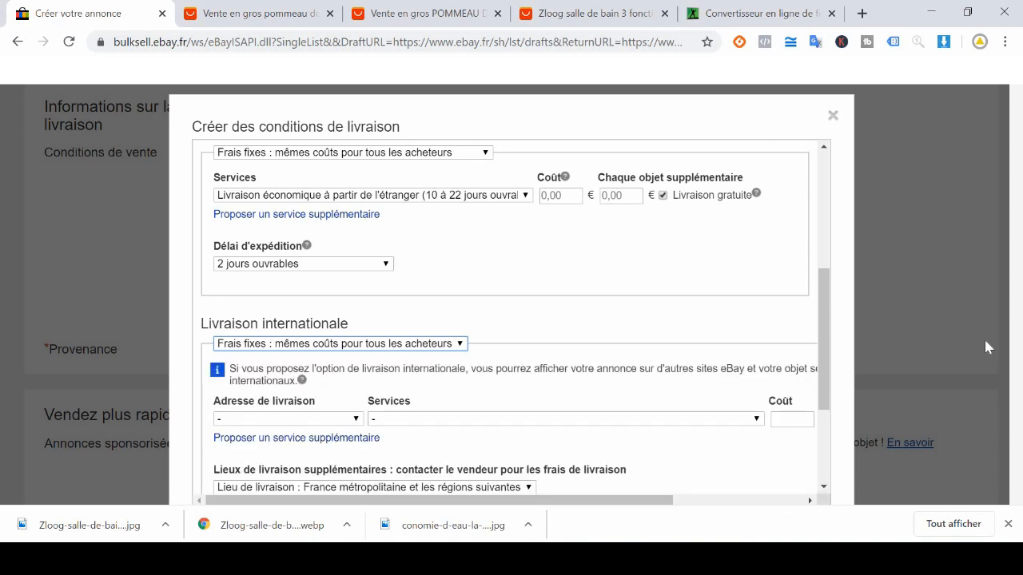
left_click_drag(828, 322, 819, 387)
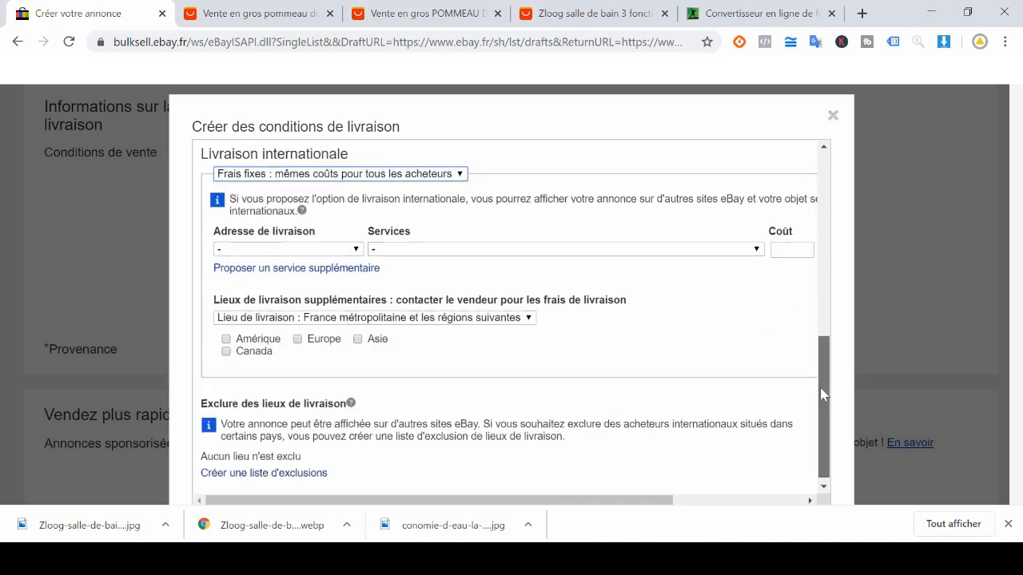
left_click(376, 246)
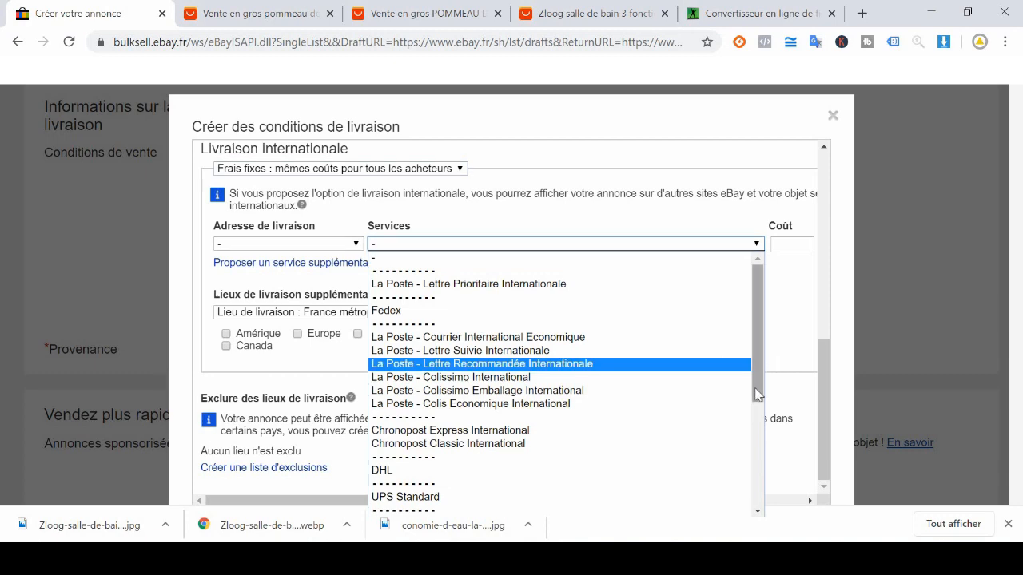
left_click_drag(761, 361, 757, 527)
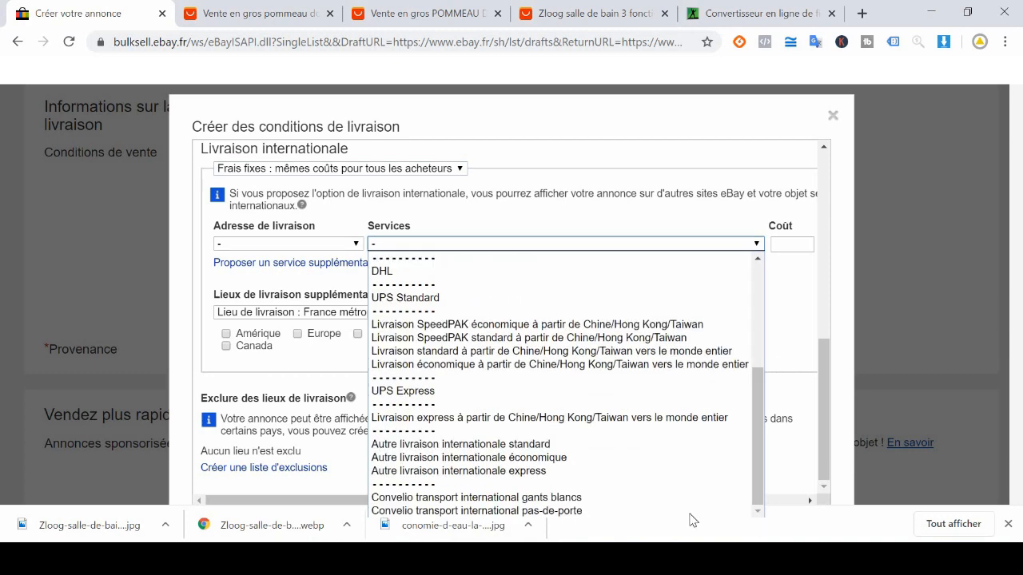
left_click(559, 457)
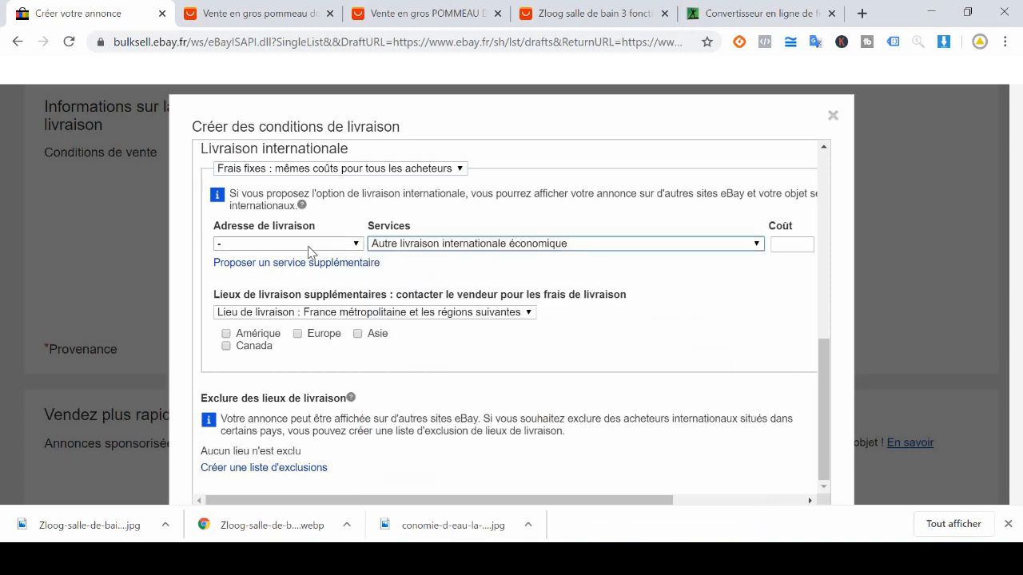
Choose Europe and Canada as custom destinations for the international service, and close the shipping conditions without saving them.
left_click(311, 243)
left_click(284, 284)
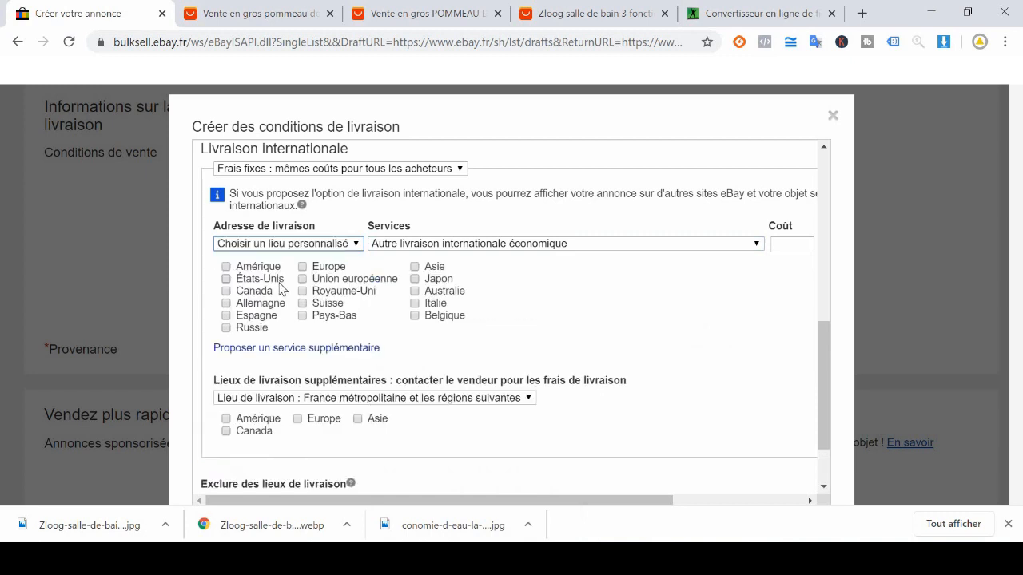
left_click(335, 272)
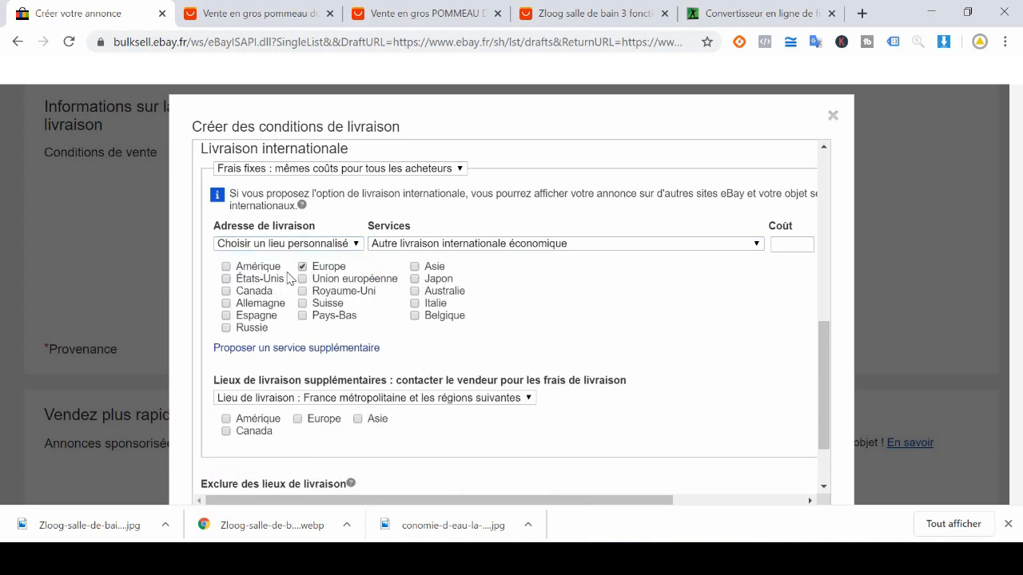
left_click(227, 290)
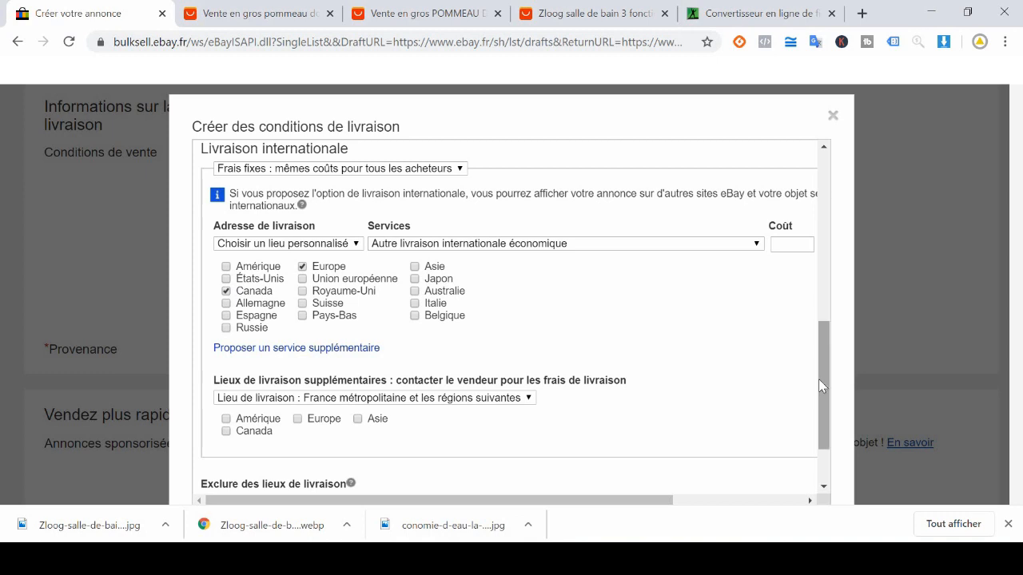
left_click_drag(823, 381, 828, 474)
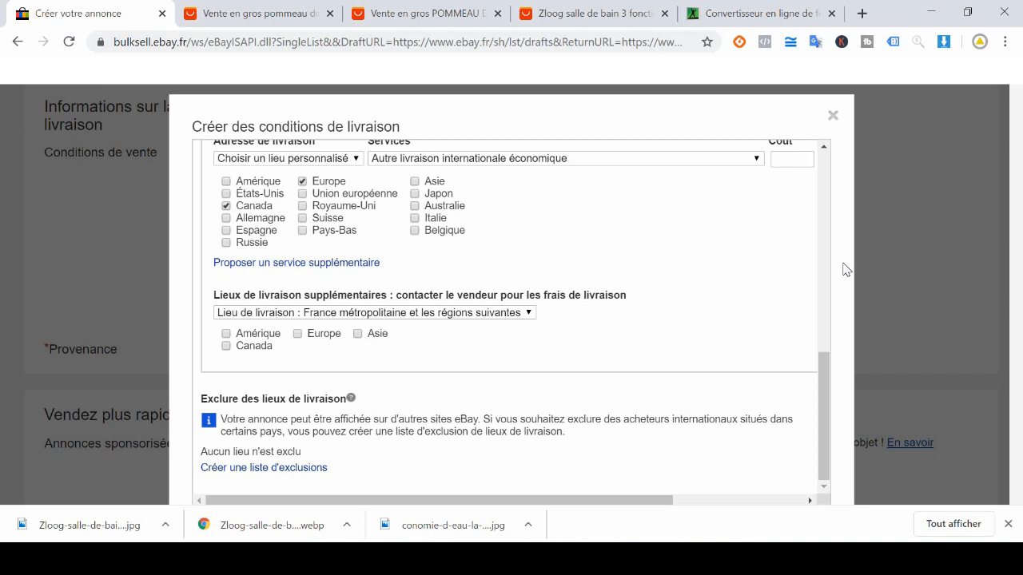
left_click(833, 118)
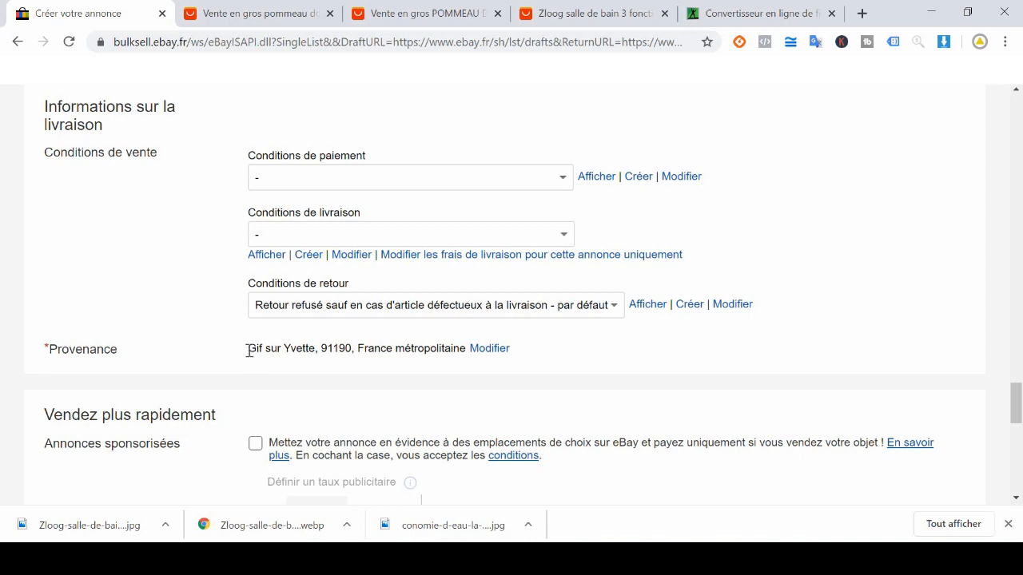
Review the listing's Provenance, look at the AliExpress shower head results, and return to the eBay listing to check its fees and publishing options.
left_click_drag(247, 350, 464, 368)
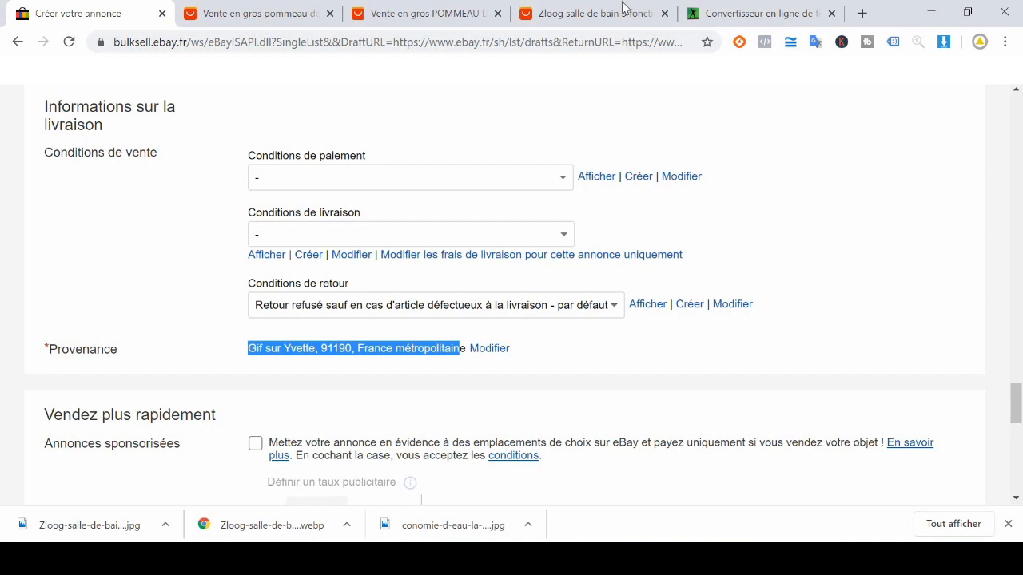
left_click(462, 8)
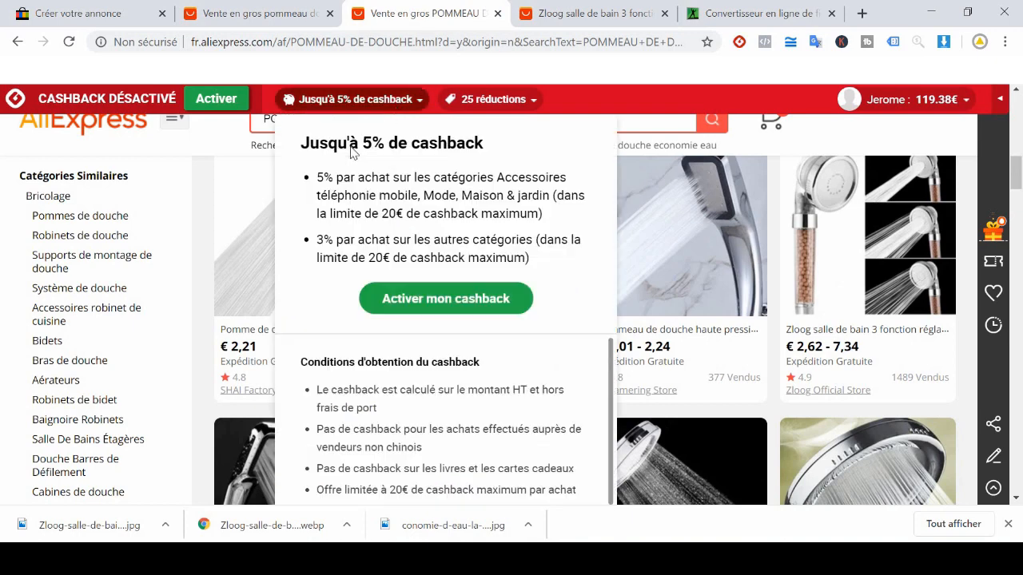
left_click(125, 9)
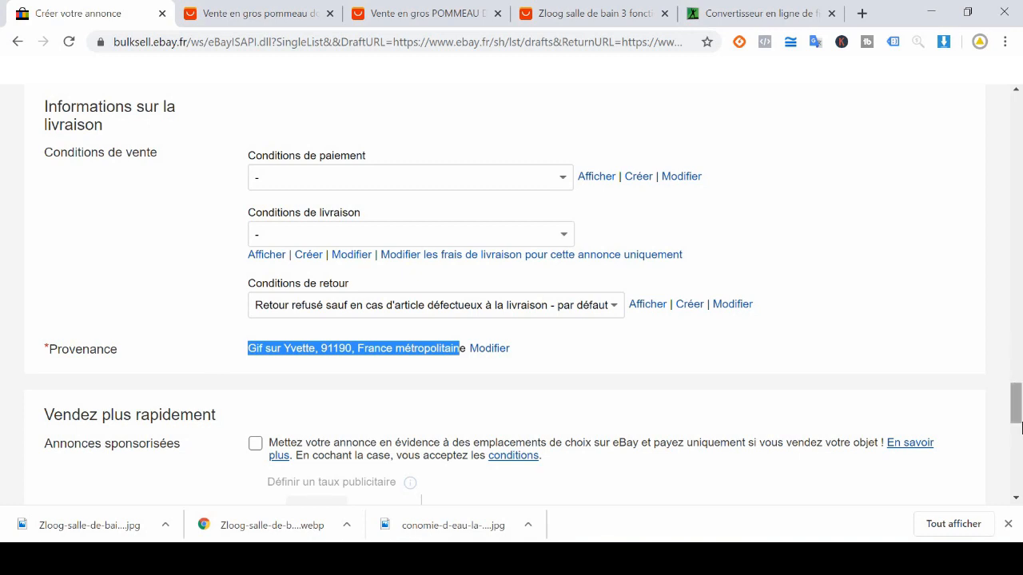
left_click_drag(1018, 418, 1020, 494)
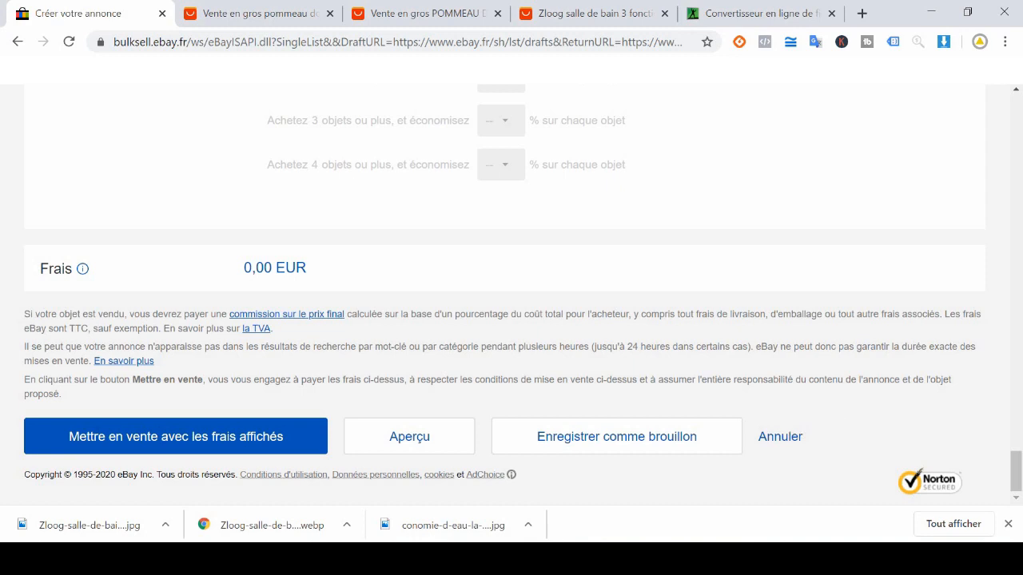
left_click(891, 559)
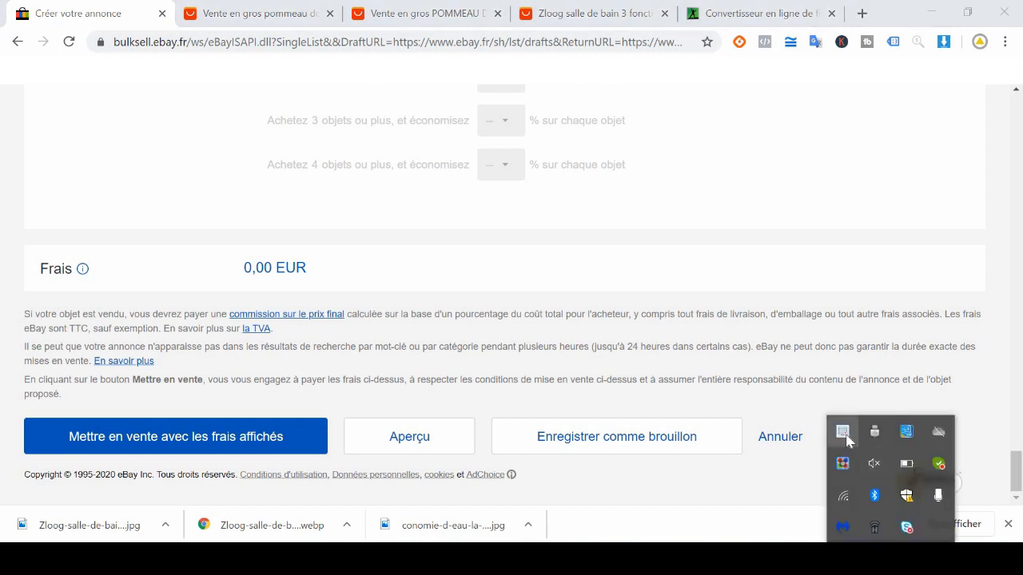